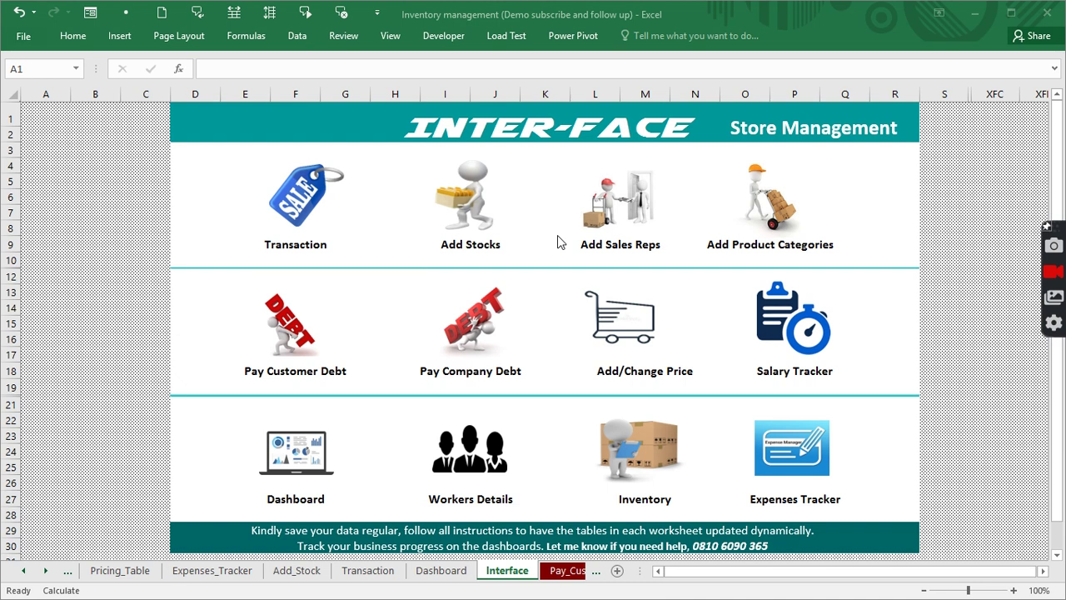
Step: Open the Add Stocks sheet from the interface and examine the table's columns from Stock ID through AP&DP
left_click(457, 219)
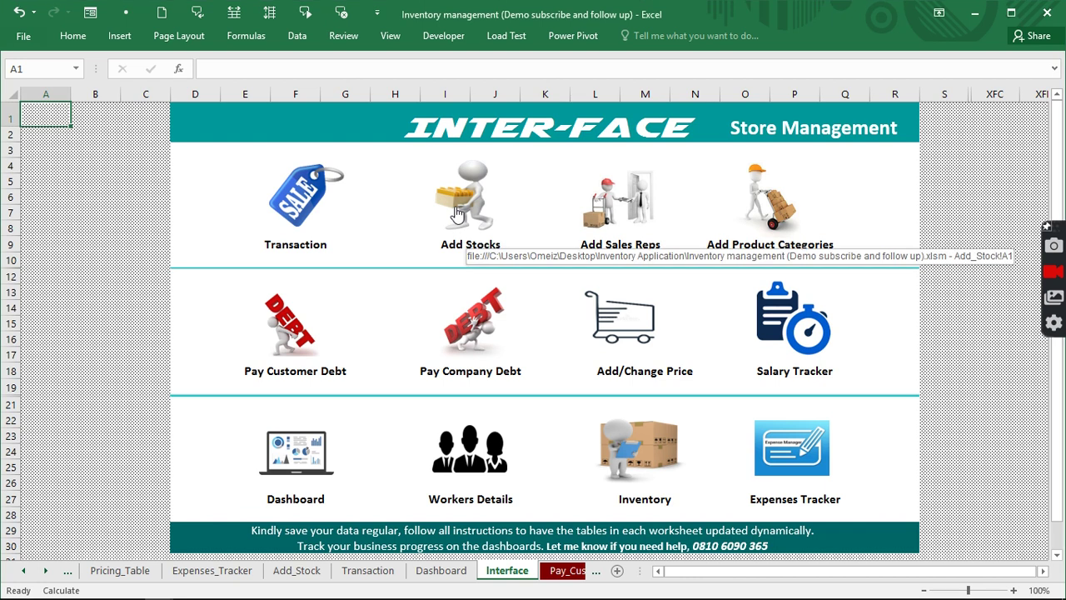
left_click(457, 214)
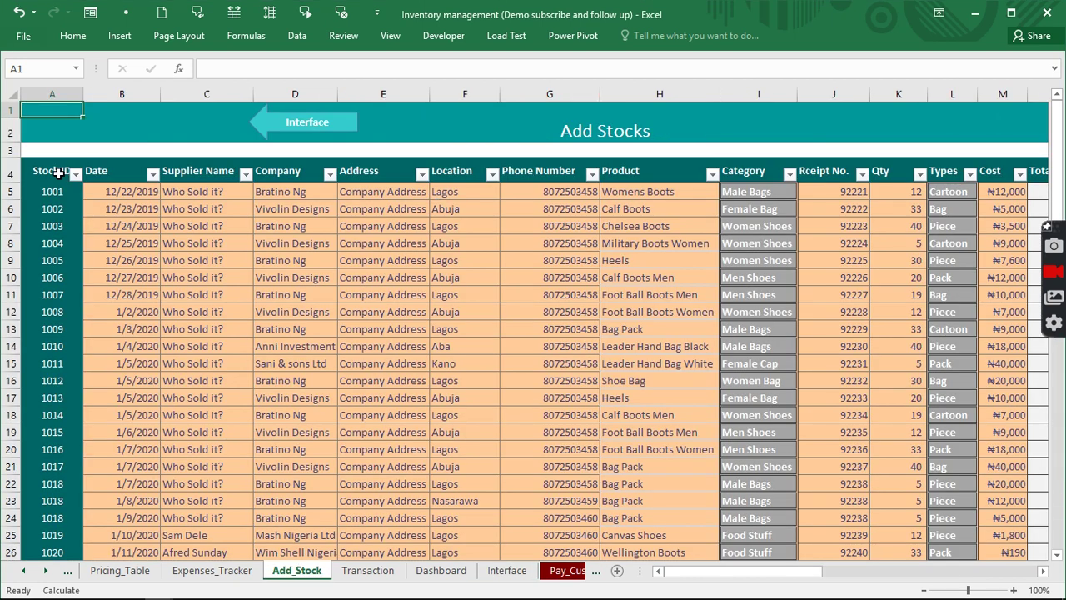
left_click_drag(58, 173, 980, 450)
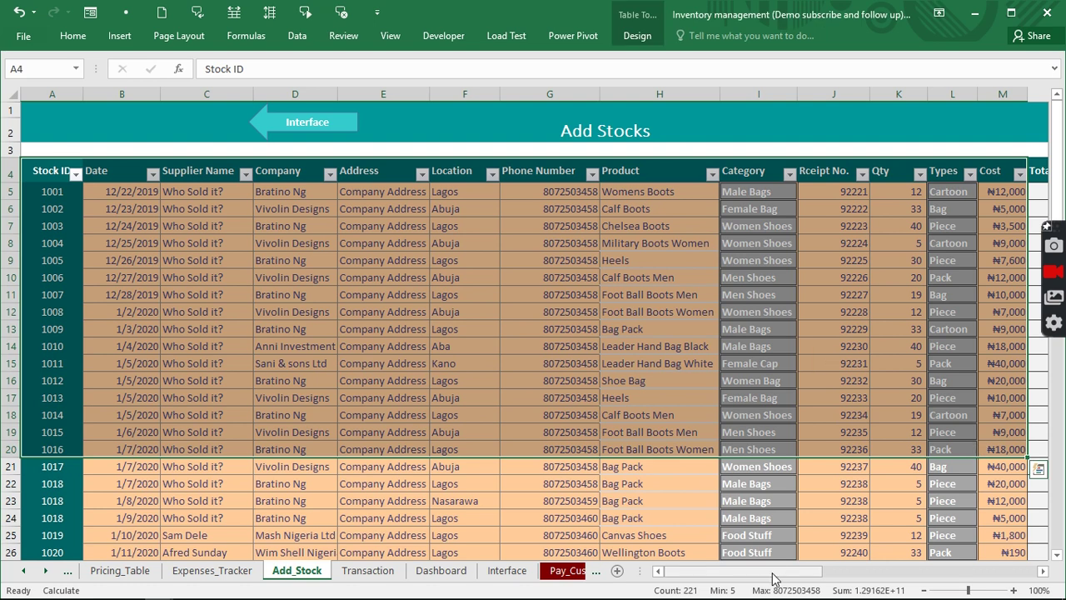
left_click_drag(773, 578, 812, 580)
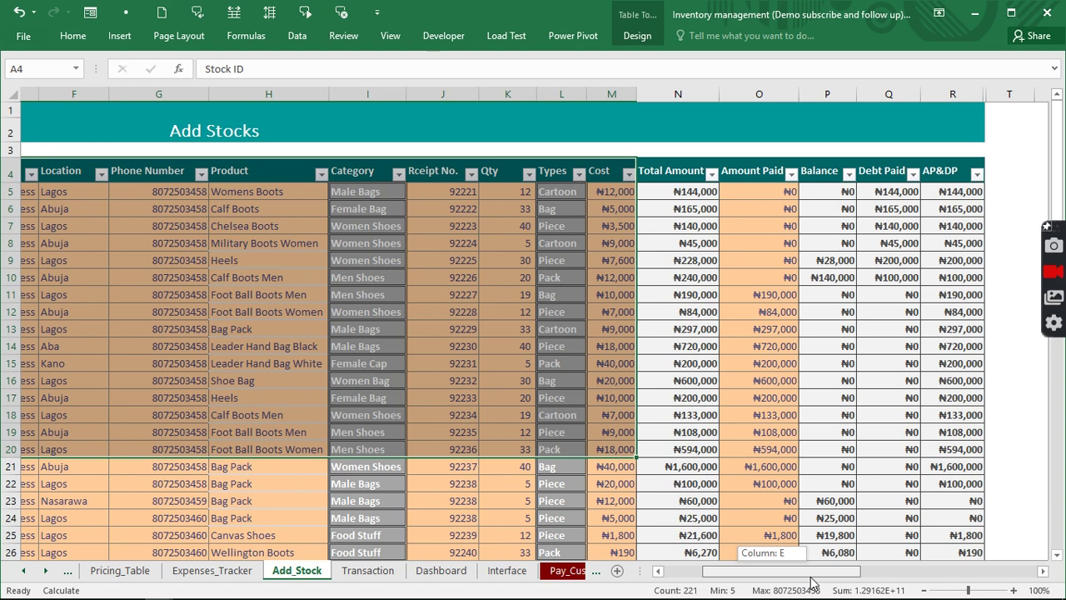
scroll(809, 583, "right", 1)
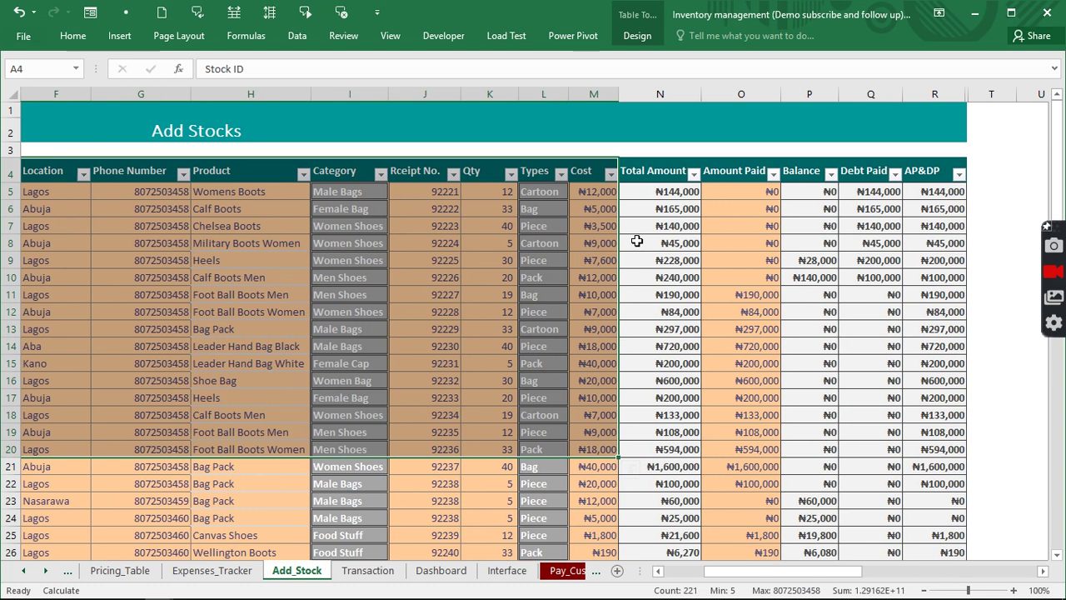
left_click(681, 190)
left_click_drag(681, 190, 870, 226)
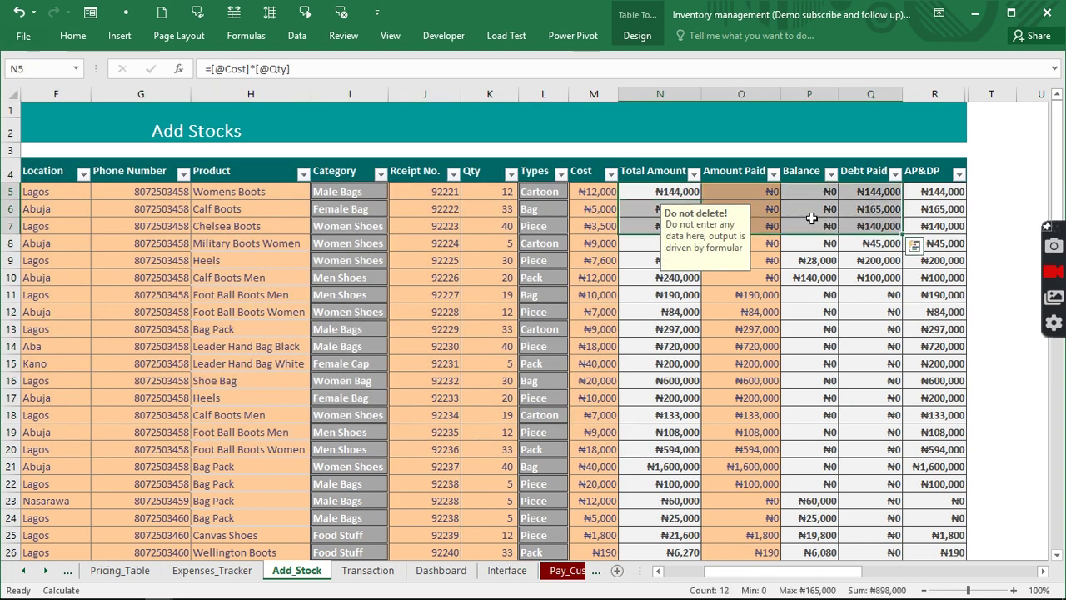
left_click_drag(588, 194, 933, 206)
Step: Set the category of stock 1001 (Womens Boots) to today's Category
left_click_drag(825, 575, 749, 577)
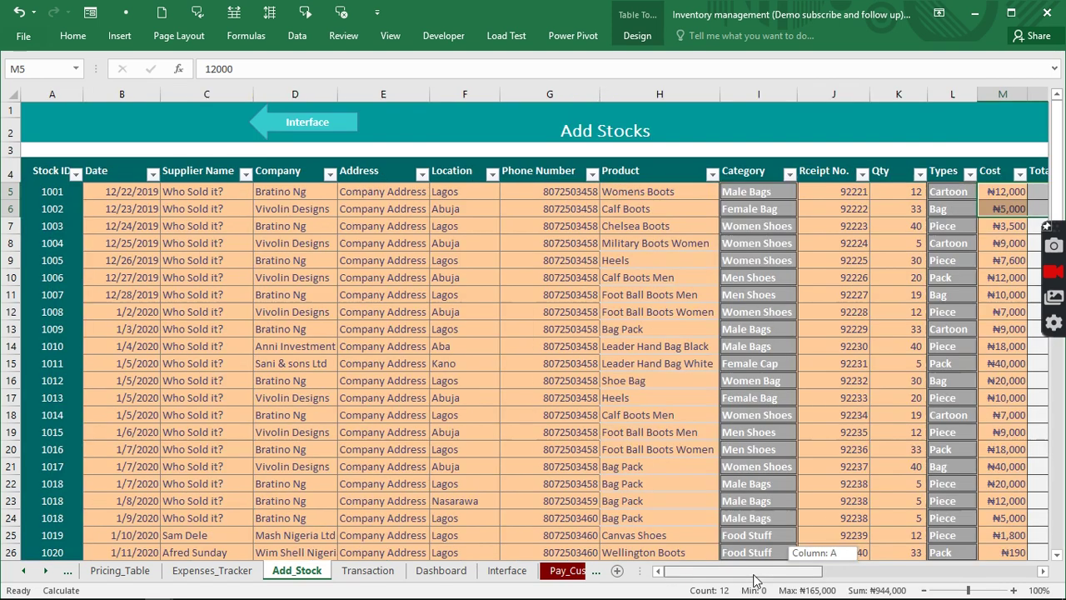
left_click(790, 193)
left_click(804, 192)
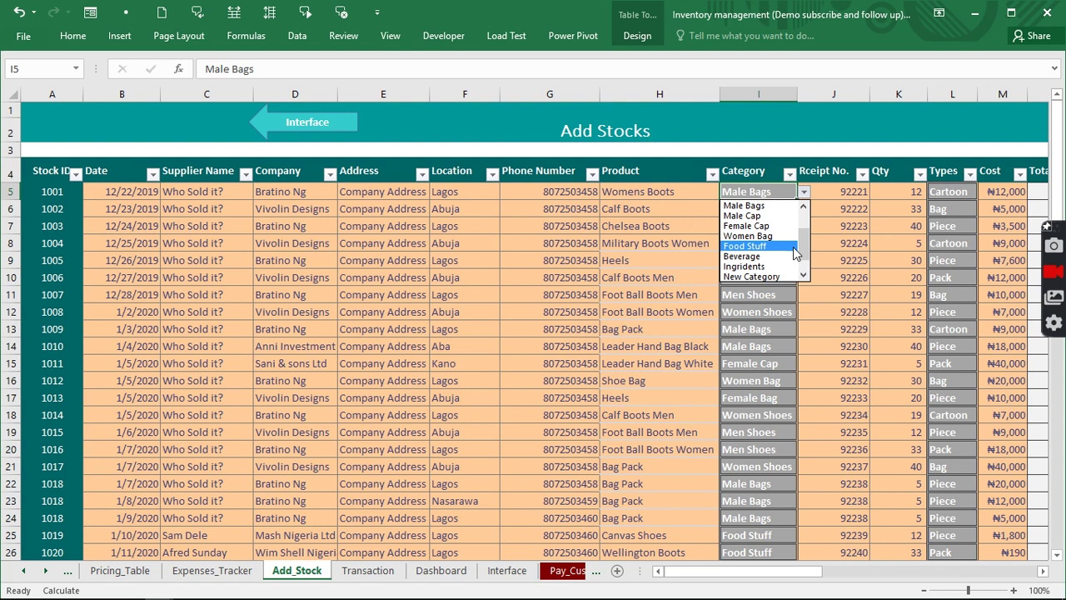
scroll(802, 266, "down", 2)
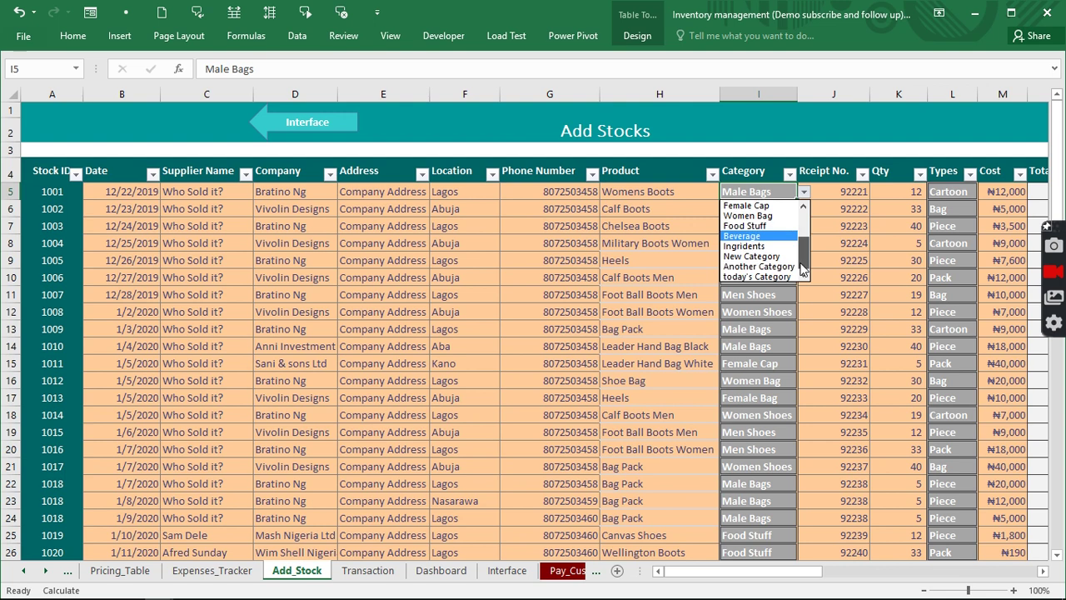
left_click(770, 278)
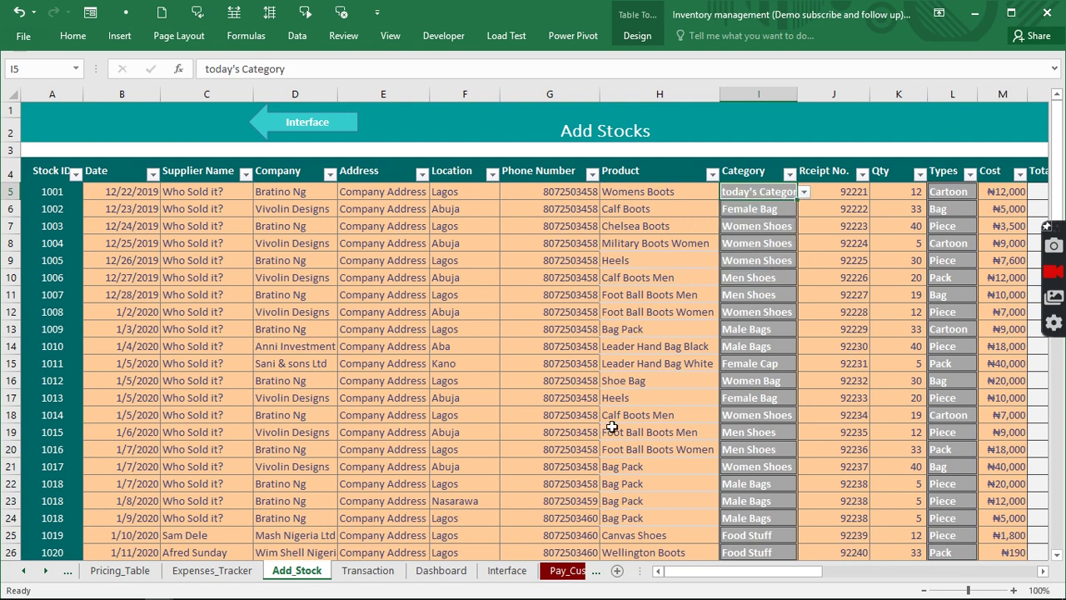
Step: View the Sales Reps and Product Categories lists through Add Sales Reps, and return to the interface
left_click(284, 121)
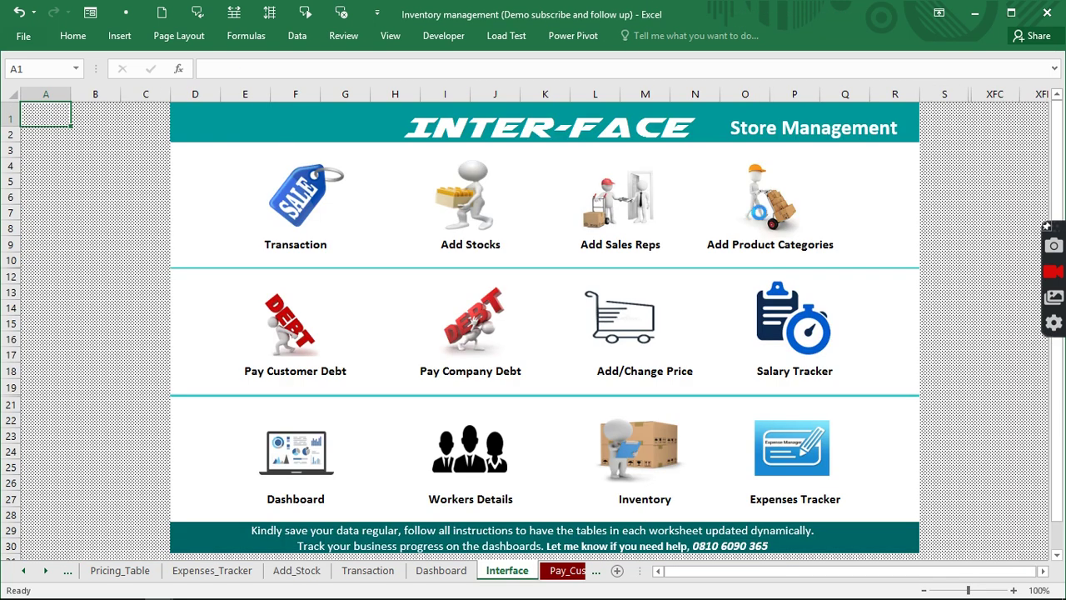
left_click(621, 204)
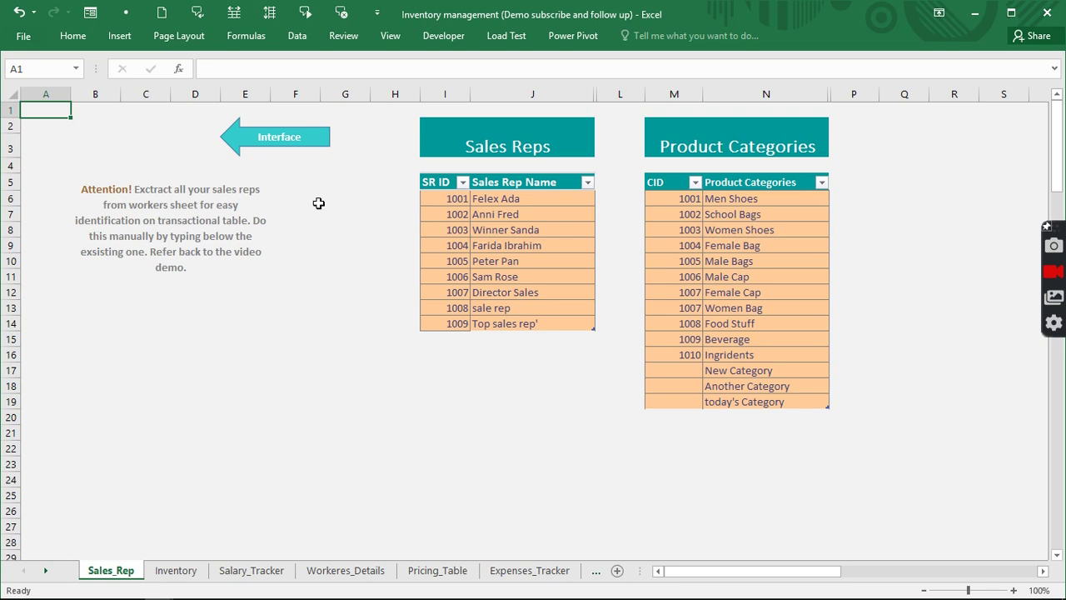
left_click(297, 145)
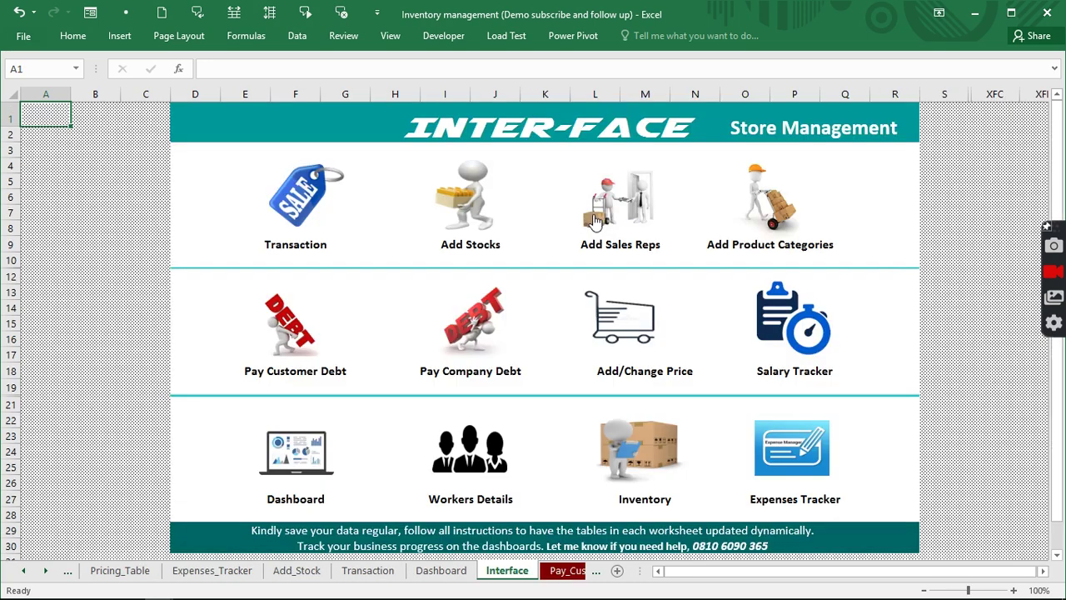
Step: Reopen the Add Stocks sheet and review the category options available for stock 1002
left_click(466, 208)
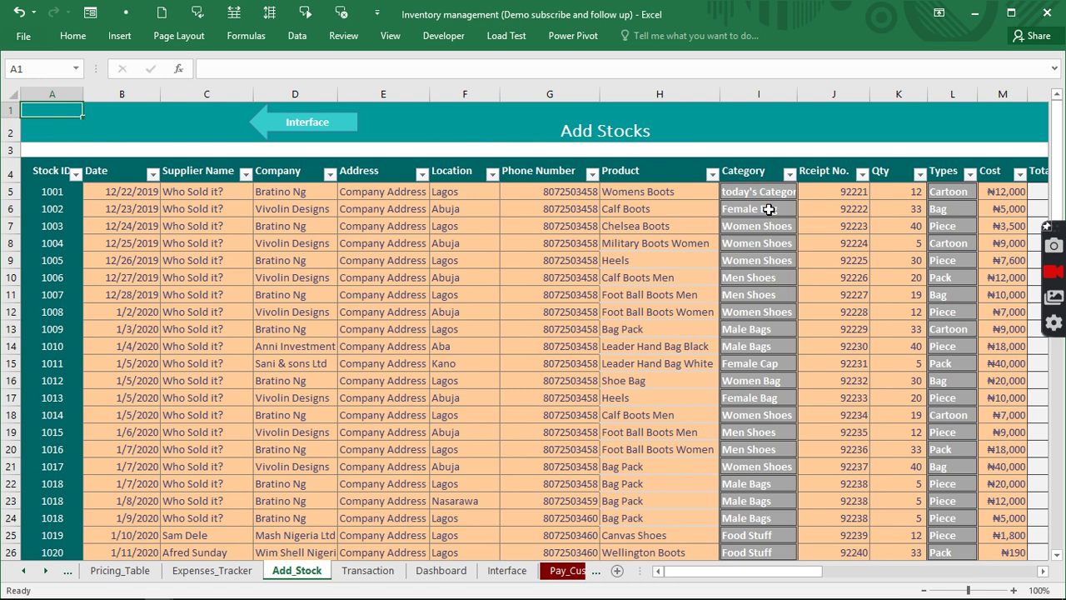
left_click(768, 209)
left_click(804, 209)
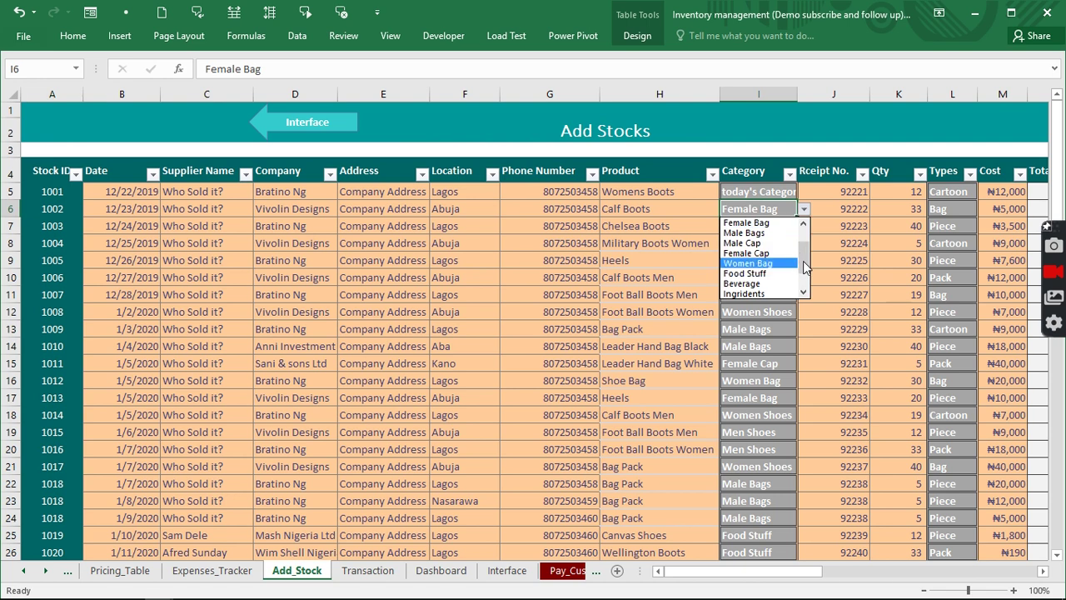
scroll(753, 266, "down", 1)
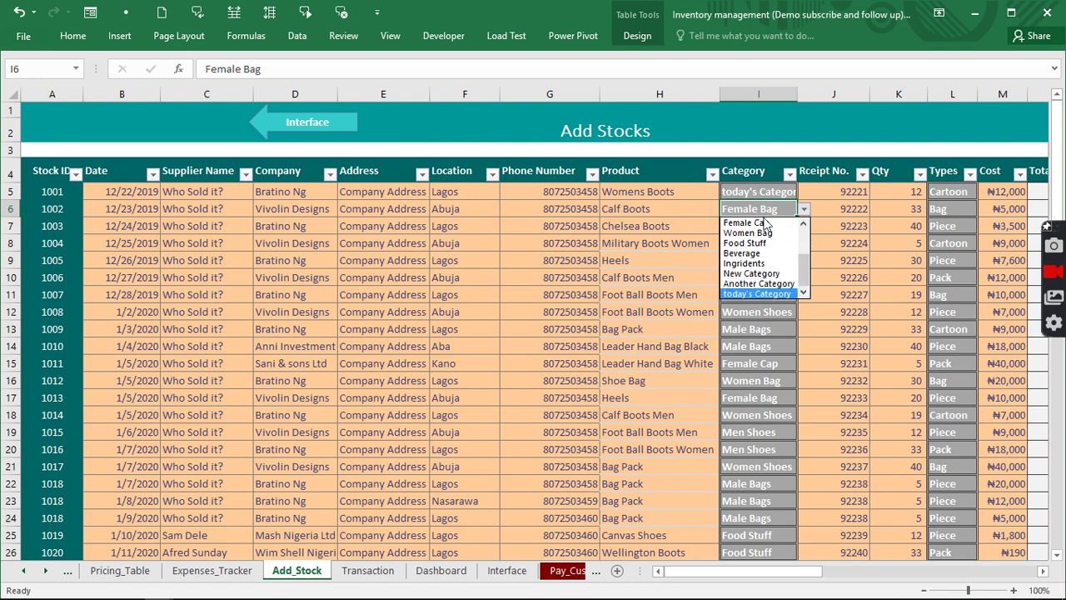
Step: Add GoodCategory as a new entry below today's Category in the Product Categories table
left_click(303, 122)
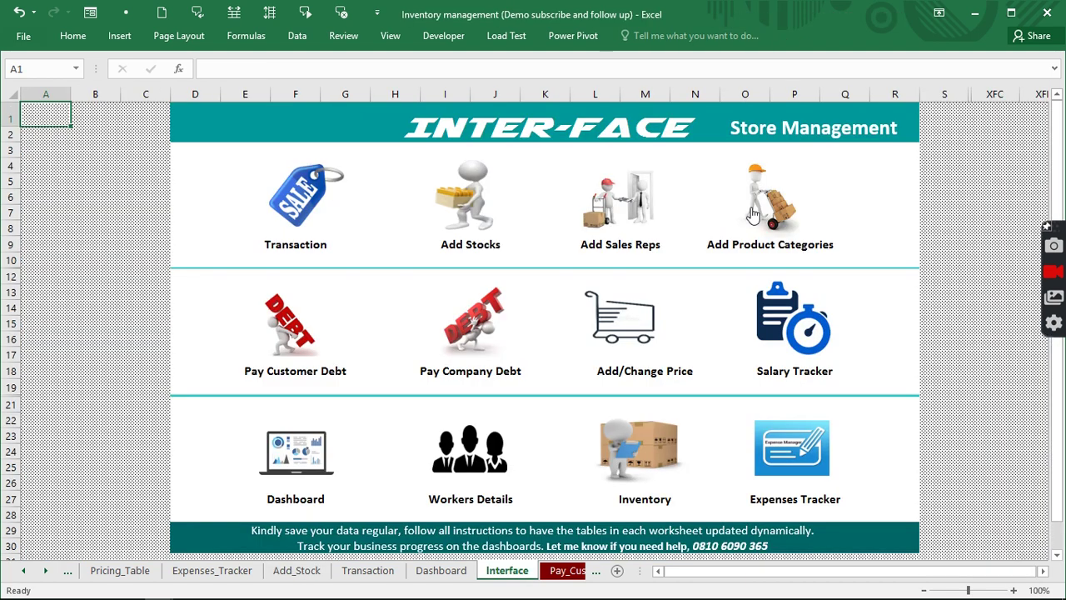
left_click(731, 231)
left_click(730, 418)
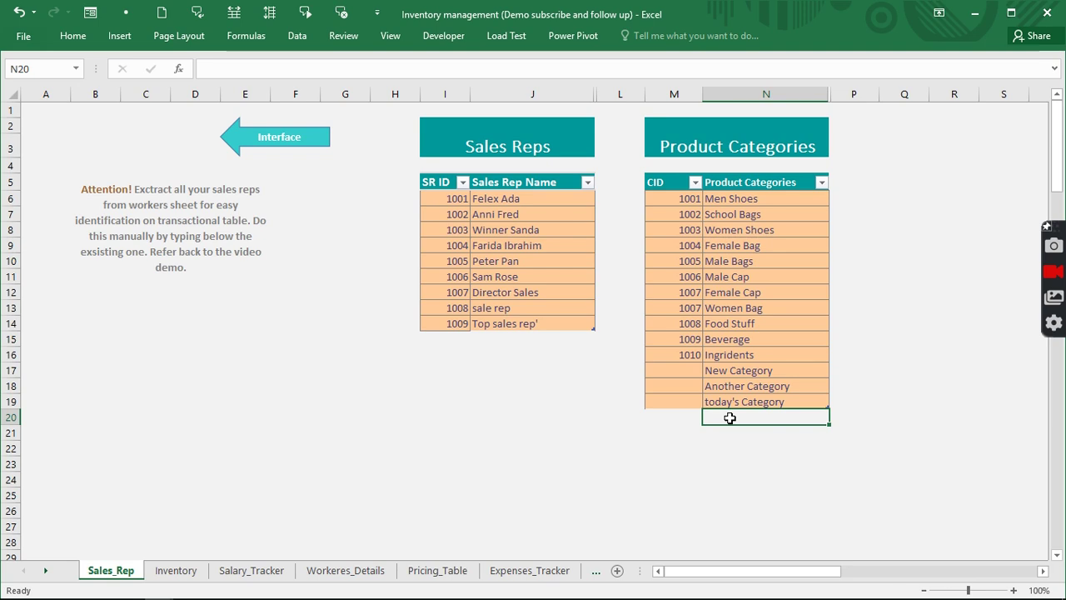
type("GoodA")
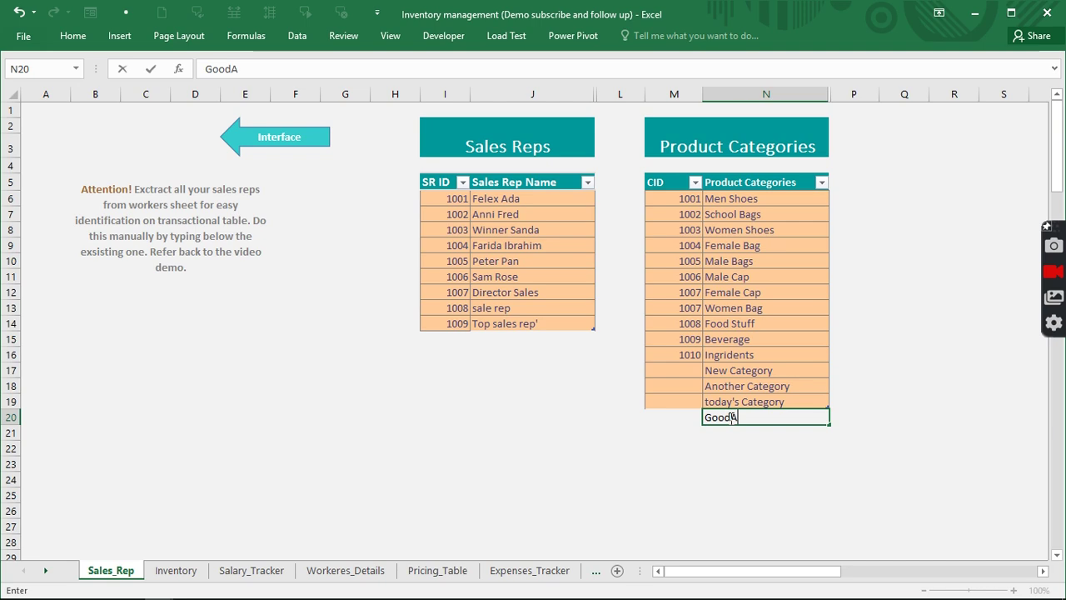
key("BackSpace")
type("C")
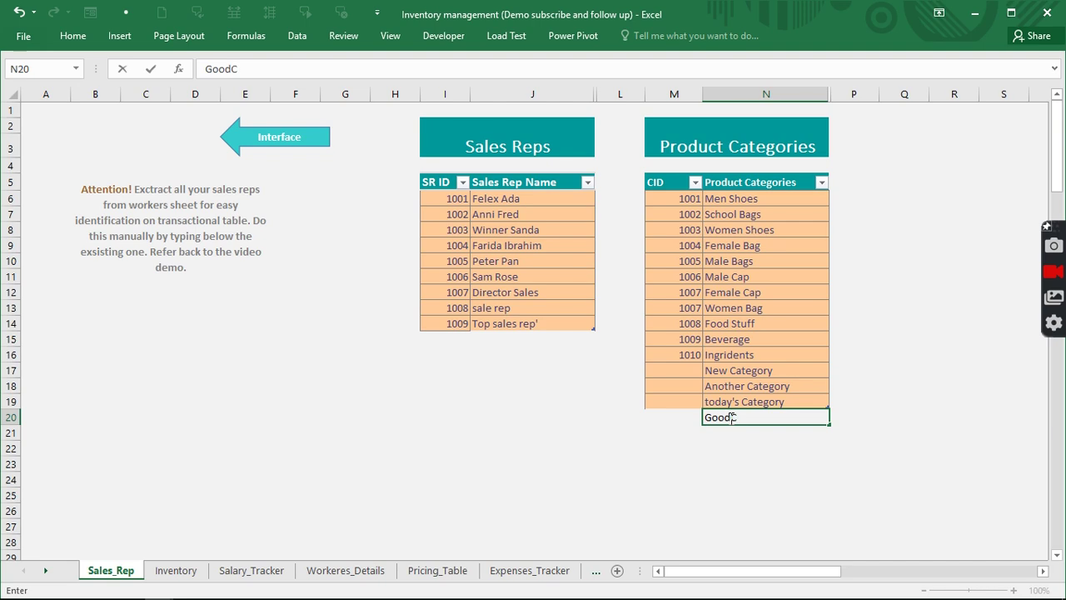
type("ategory")
key("Return")
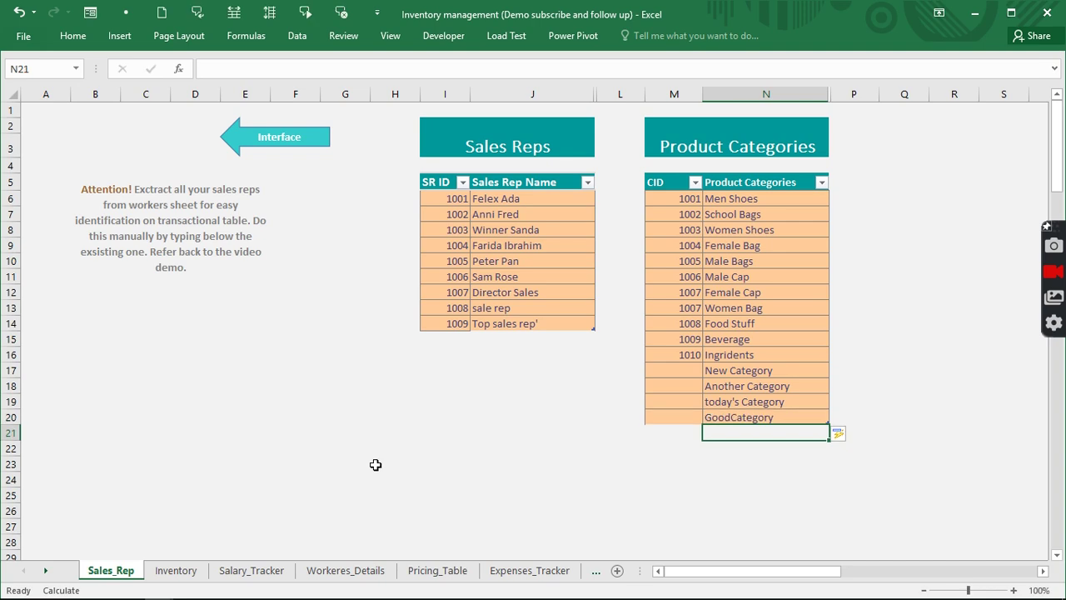
Step: Check the category options of stock 1002 in Add Stocks for GoodCategory, leaving its current choice in place
left_click(254, 142)
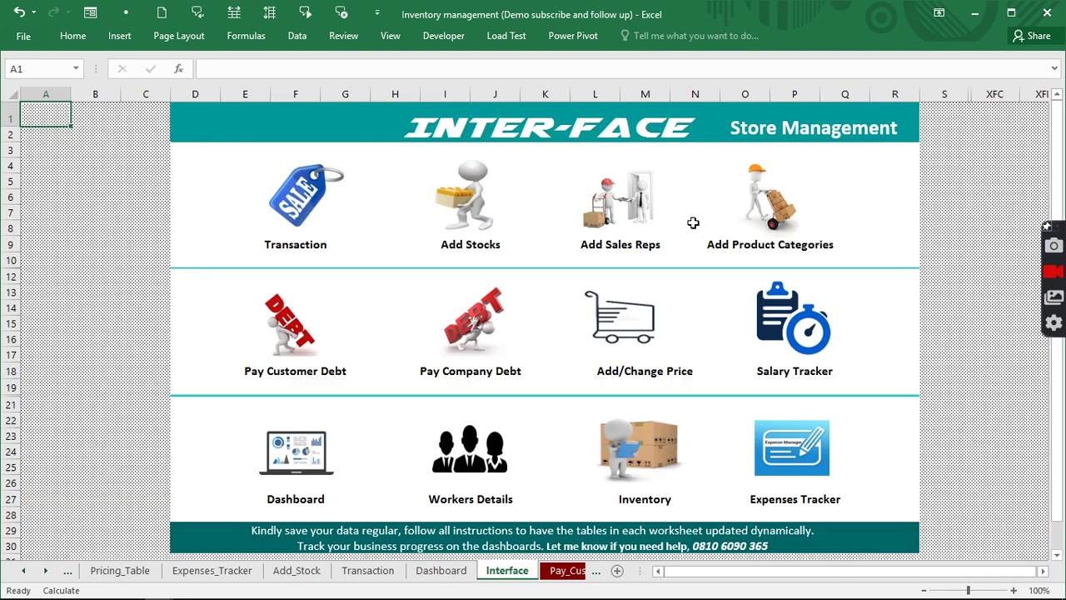
left_click(448, 218)
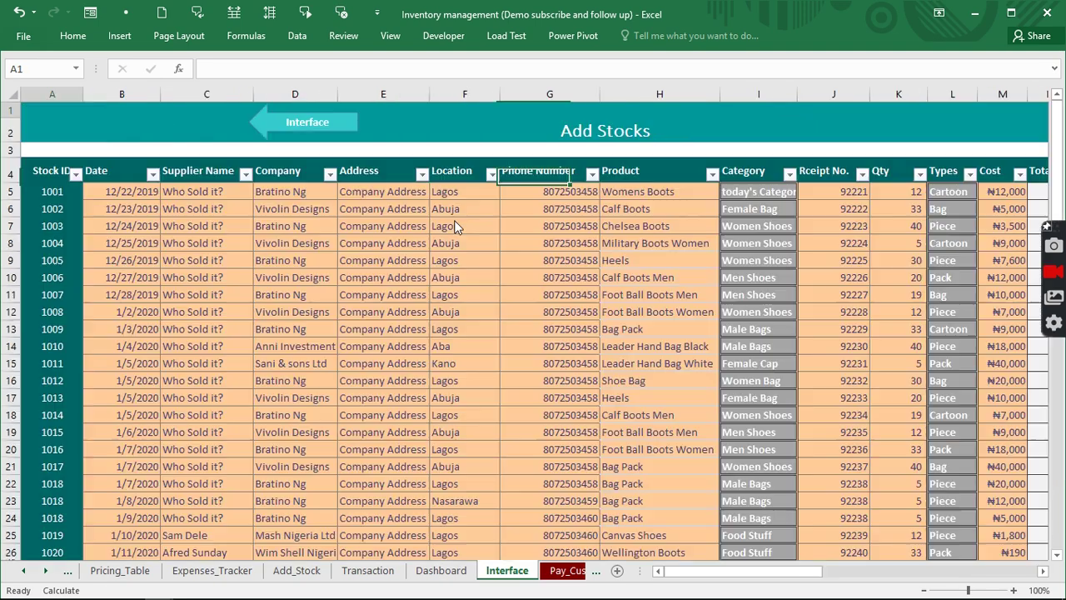
left_click(781, 209)
left_click(803, 209)
left_click_drag(803, 233, 801, 309)
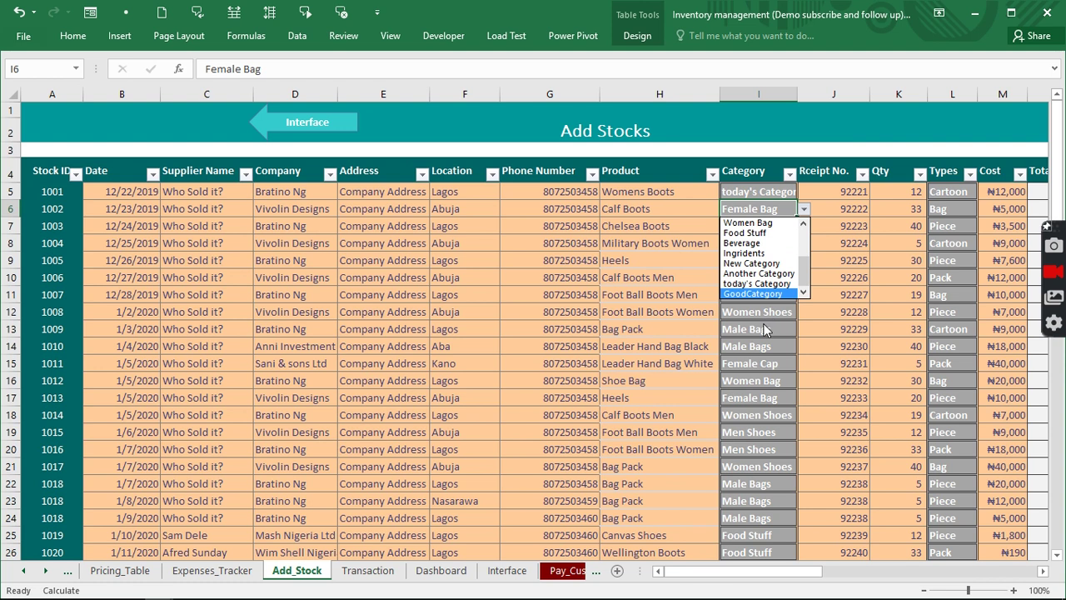
key("Escape")
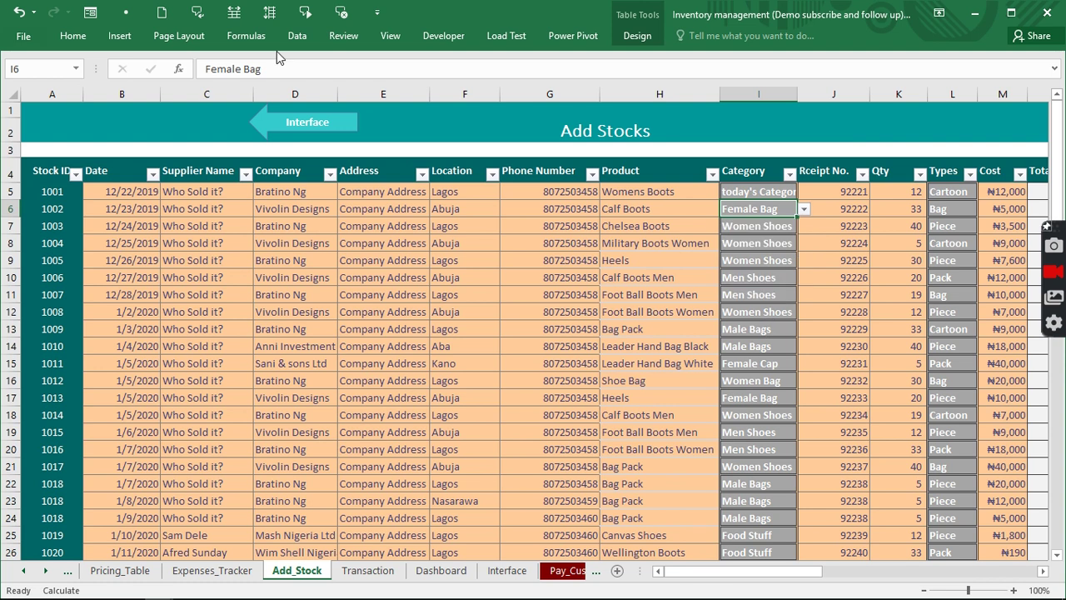
Step: Switch to the open workbook Inventory Management Part-2 Price-Table
left_click(381, 36)
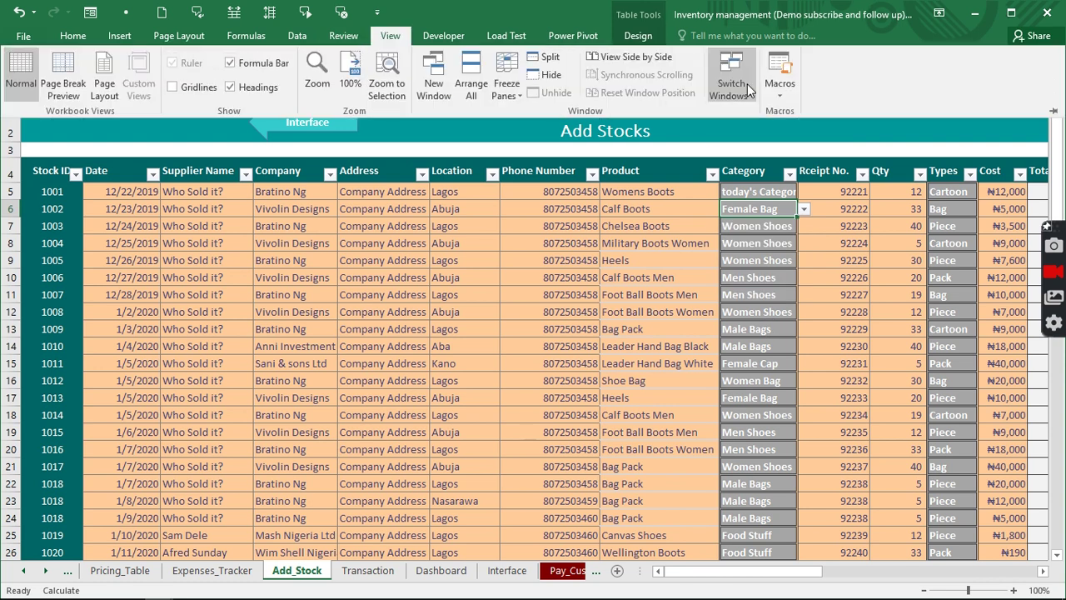
left_click(747, 83)
left_click(753, 131)
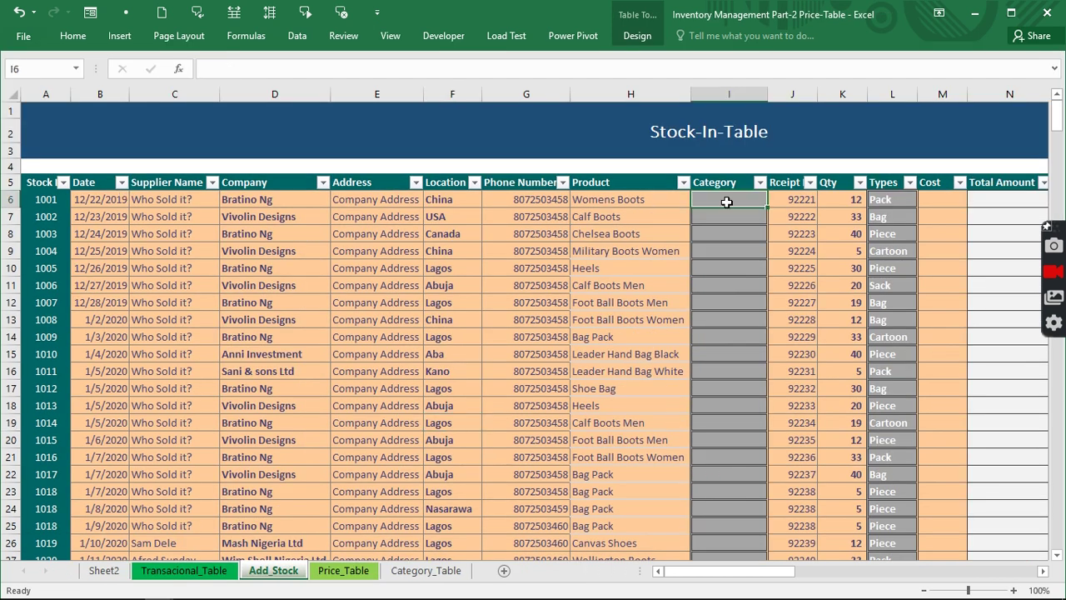
Step: Examine the Stock-In-Table's empty Category column, its header row and the far end of the Add_Stock sheet
left_click(729, 267)
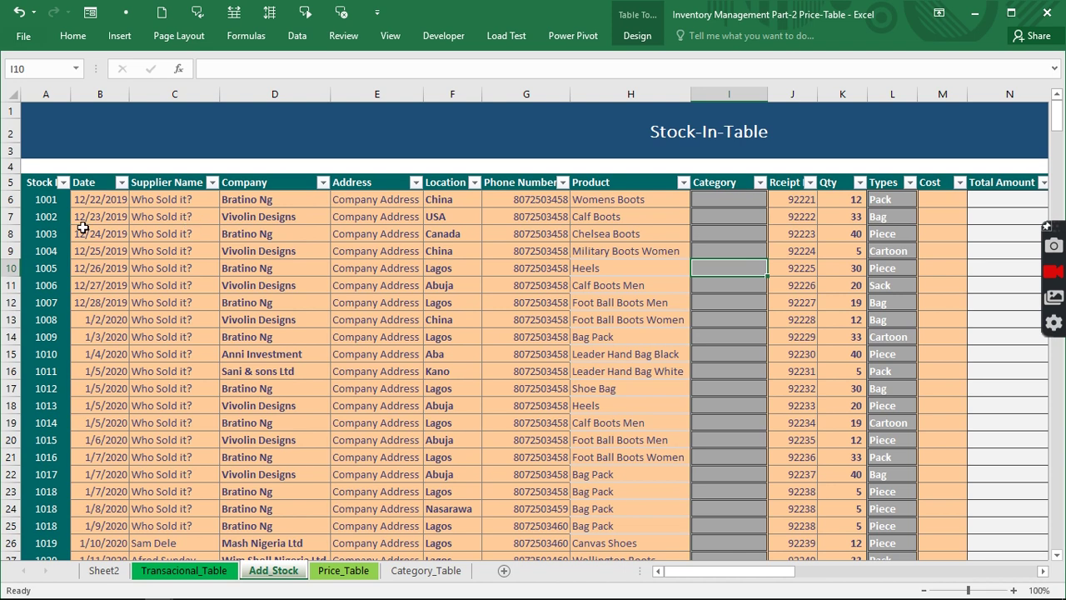
left_click(83, 181)
key("ctrl+shift+Right")
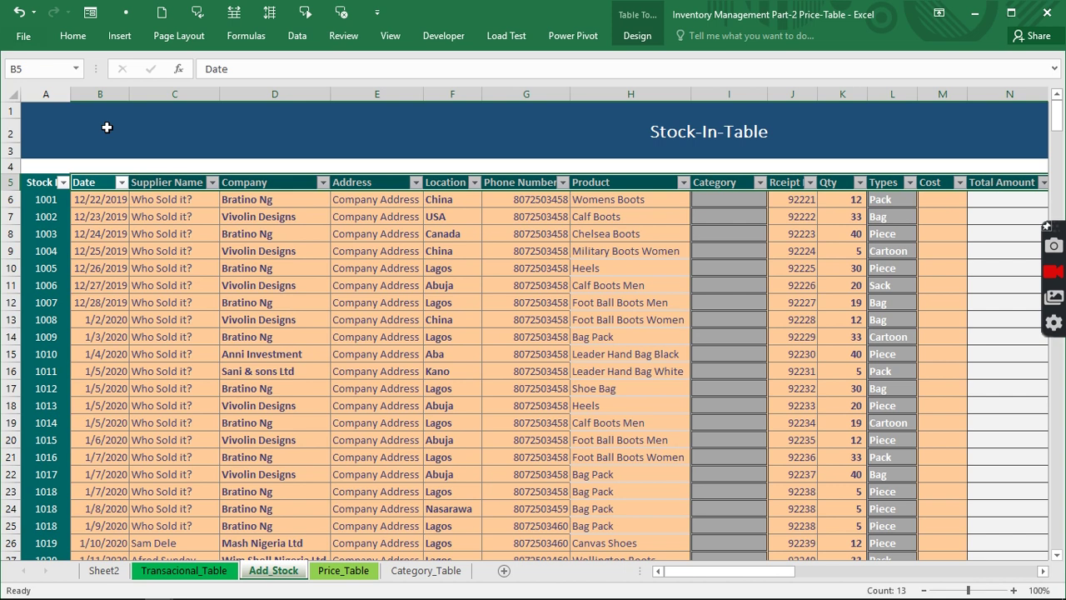
left_click(22, 182)
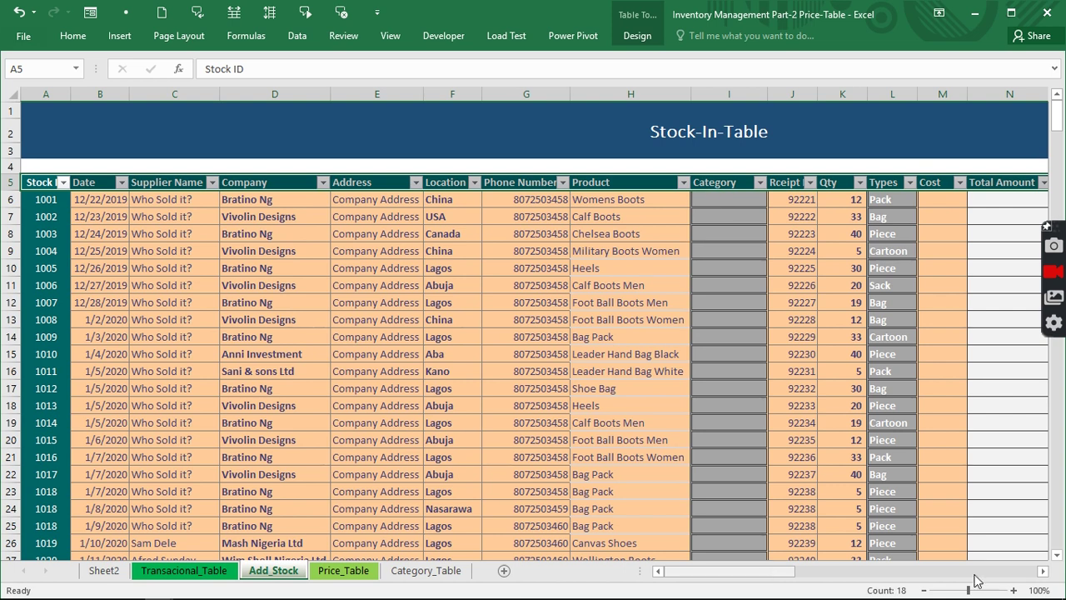
left_click(1029, 571)
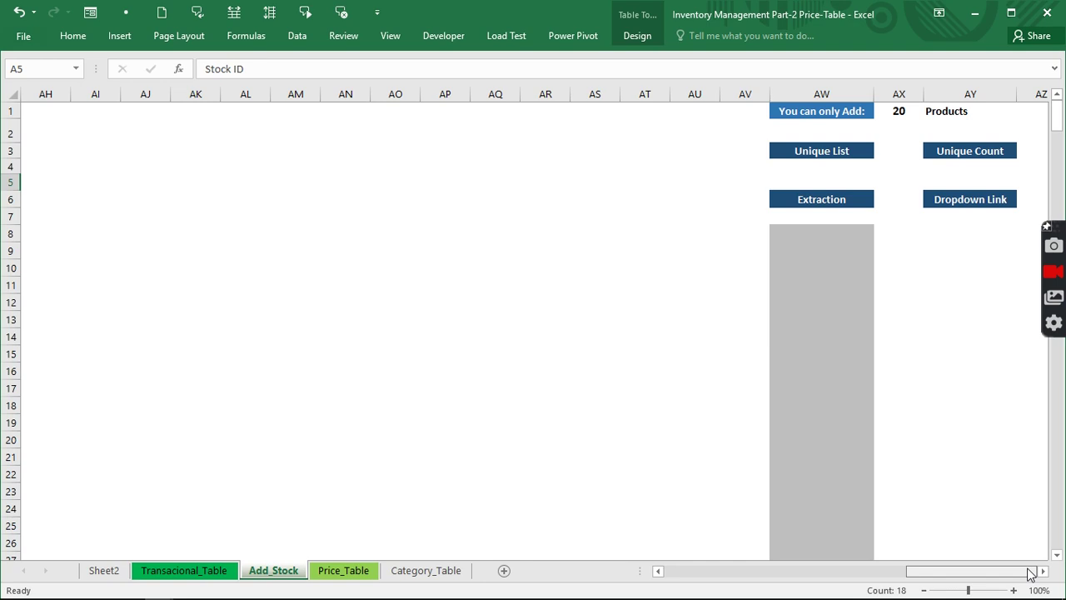
left_click_drag(1030, 572, 724, 572)
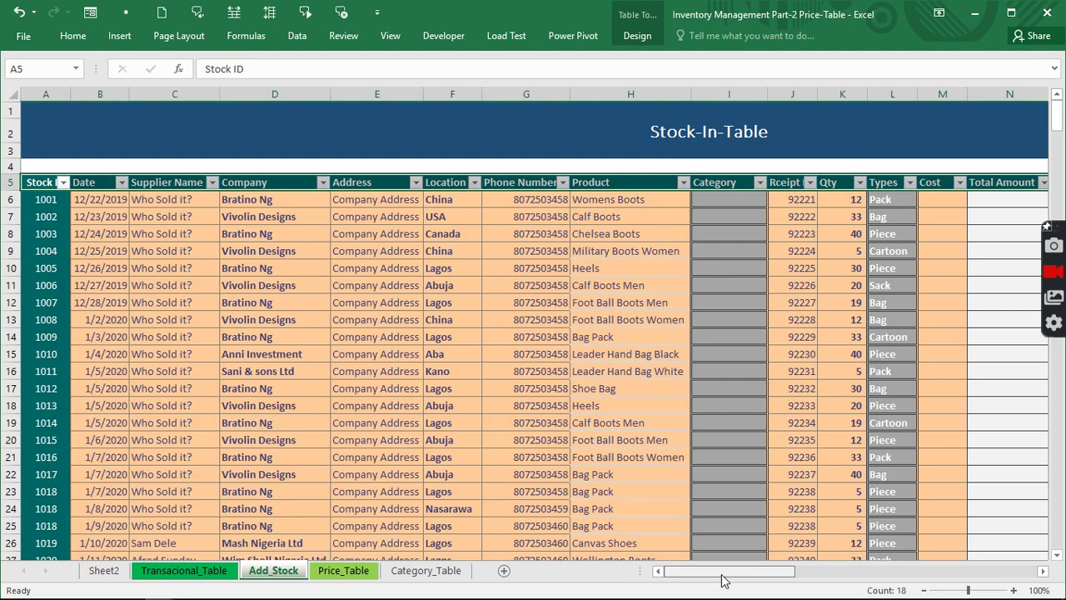
Step: Unhide helper column G beside the Category list on the Category_Table sheet
left_click(423, 572)
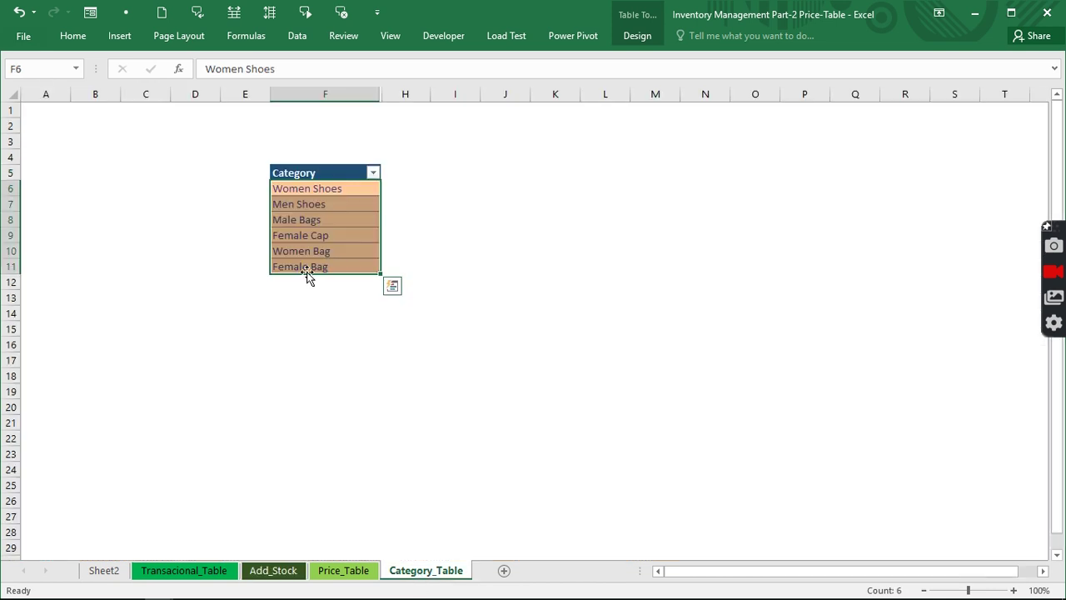
left_click_drag(309, 190, 309, 204)
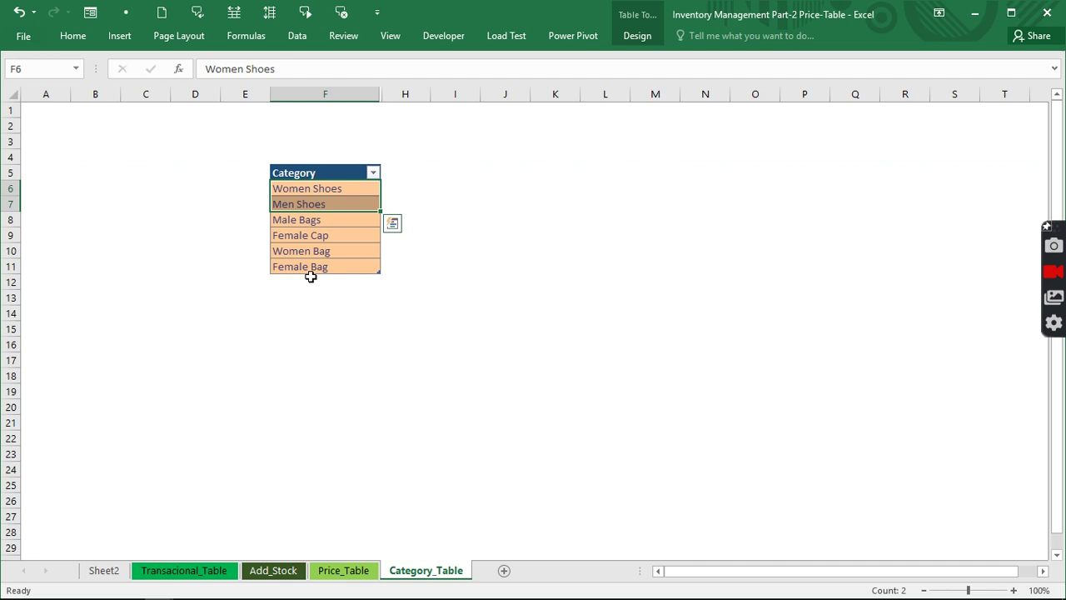
left_click_drag(381, 97, 416, 102)
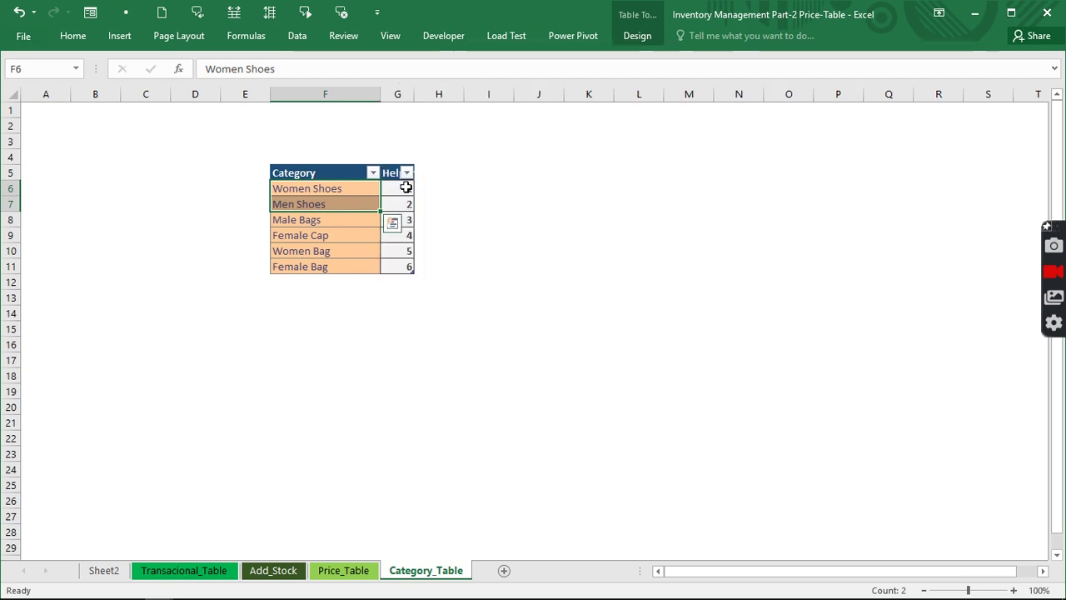
Step: Widen column G on the Category_Table sheet so the Helper header fits, with the first Helper formula cell selected
left_click(404, 190)
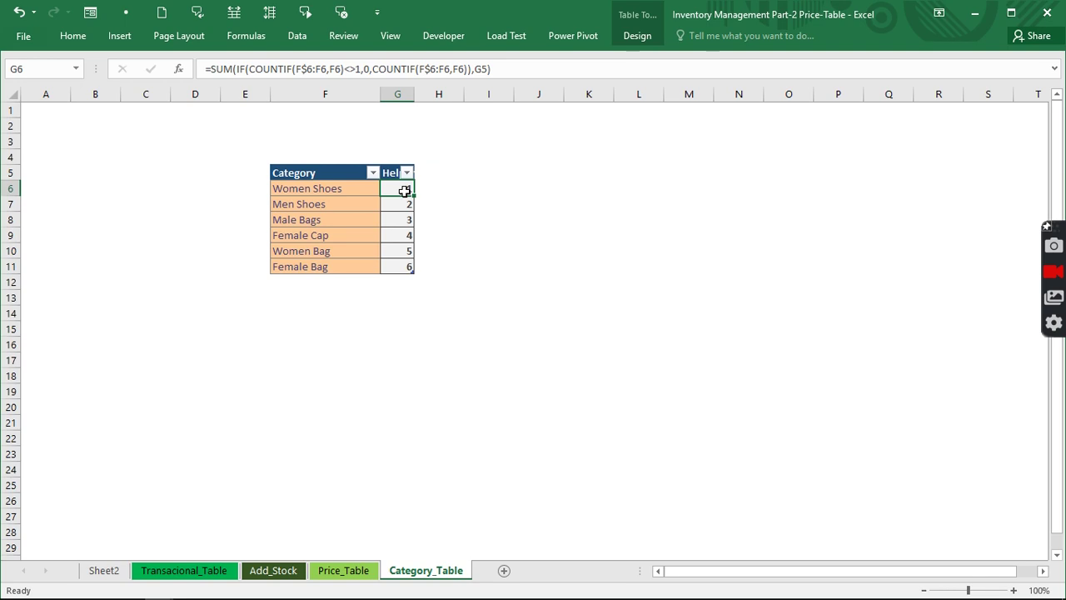
left_click_drag(410, 94, 435, 94)
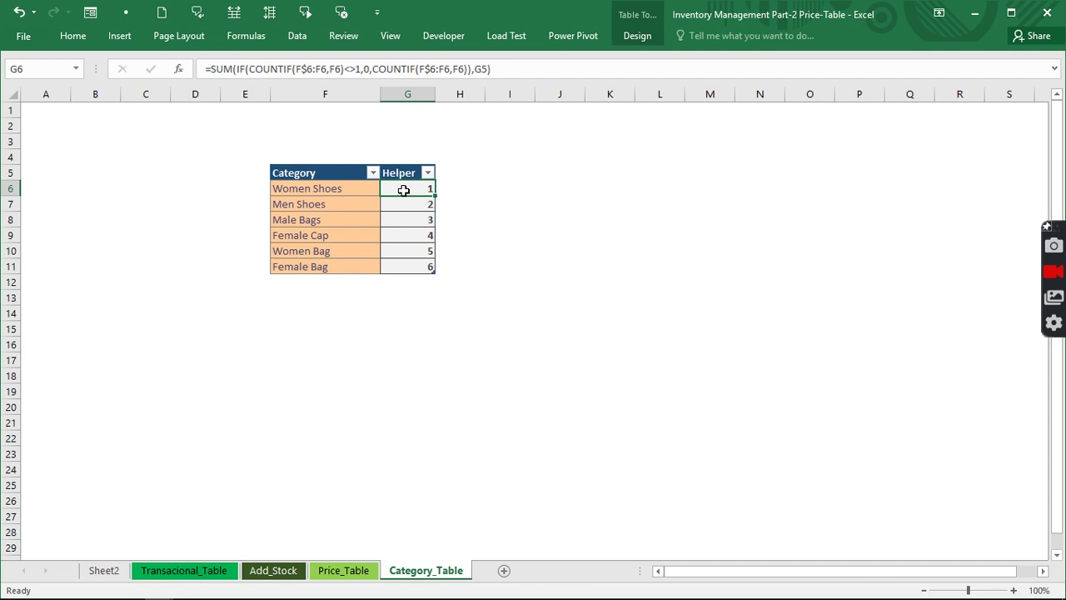
Step: Check the table name assigned to the category list on the Category_Table sheet, after a look at the Price_Table sheet
left_click(345, 571)
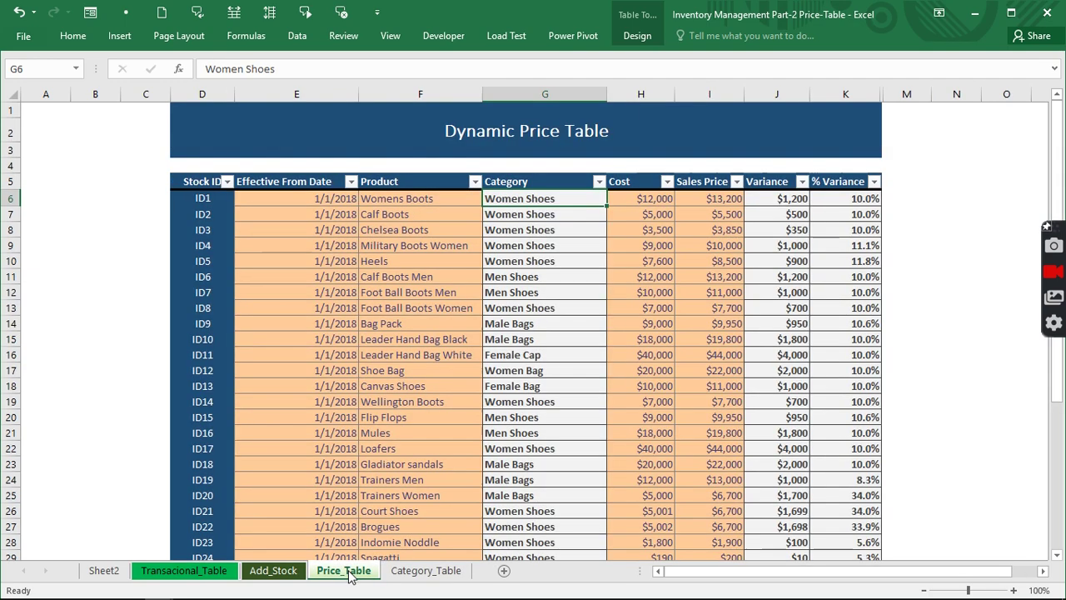
left_click(404, 571)
left_click(319, 219)
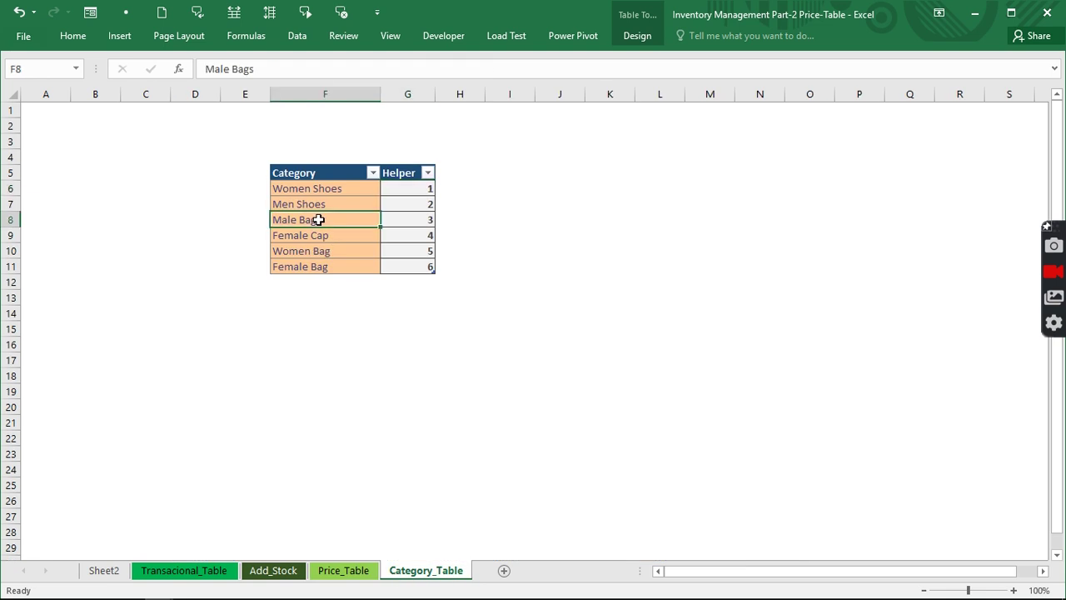
left_click(649, 36)
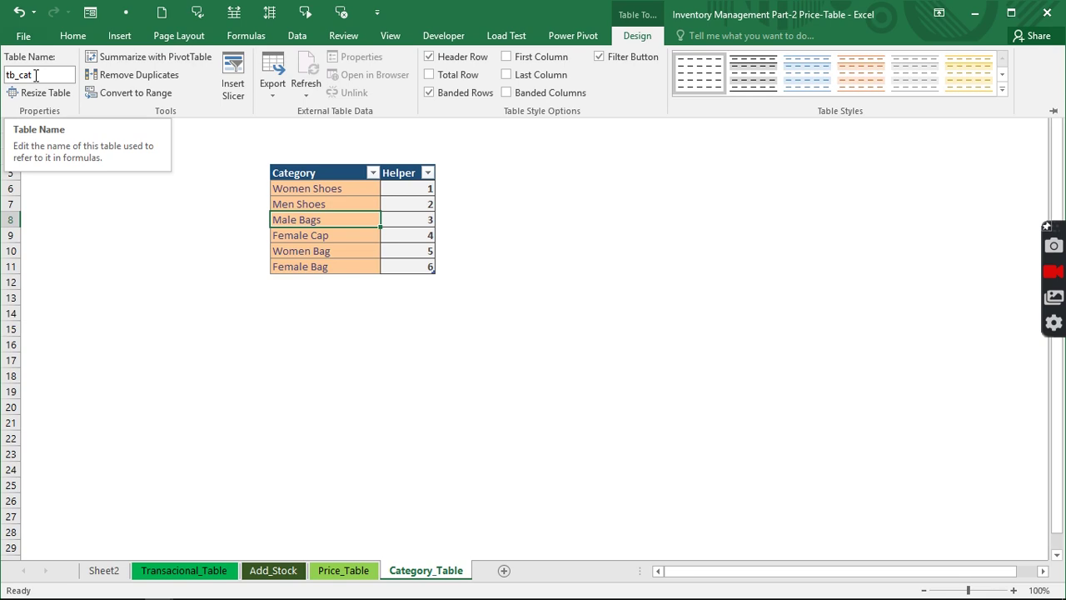
left_click(35, 75)
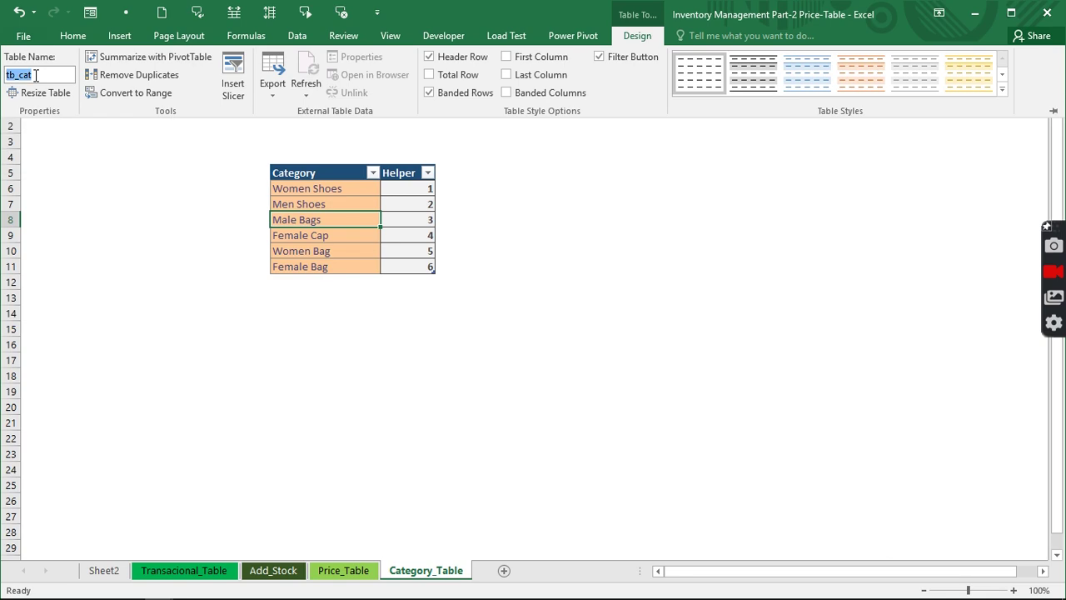
left_click(375, 259)
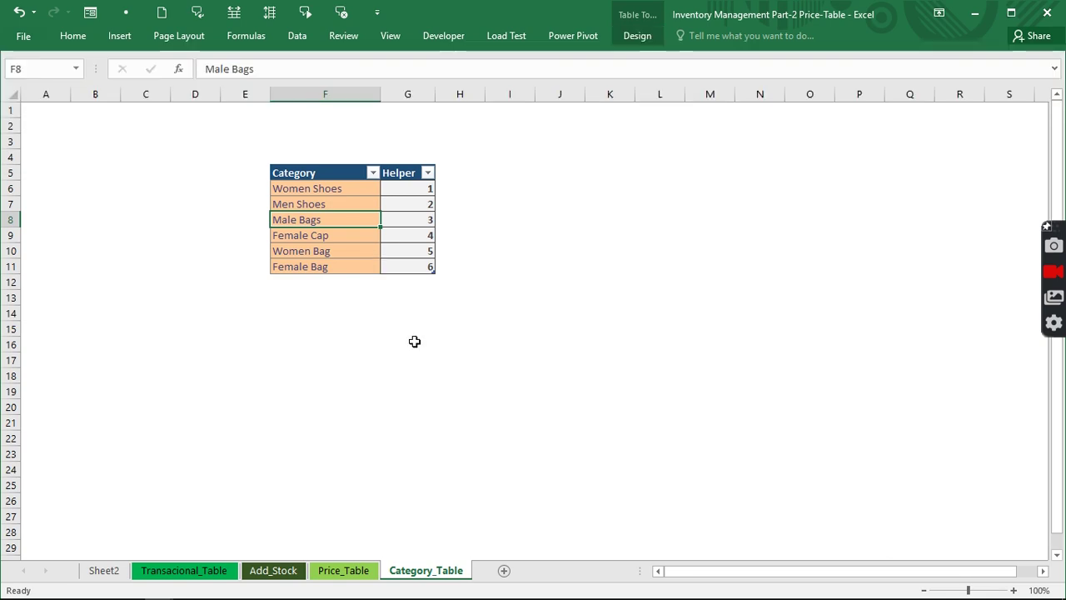
left_click(414, 341)
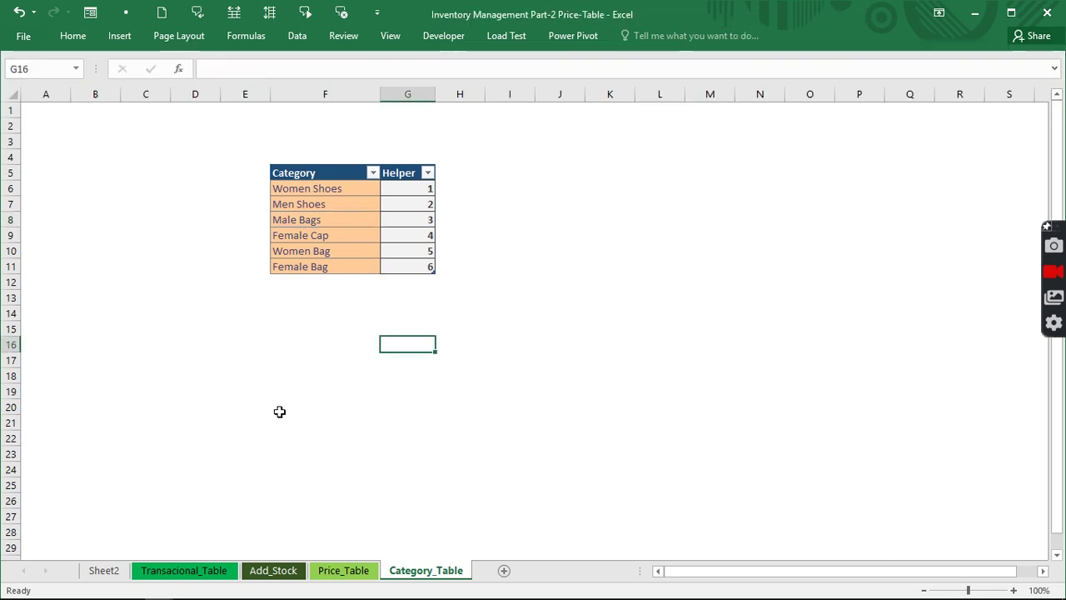
Step: Set the "You can only Add" product limit in AX1 at the far end of the Add_Stock sheet to 30
left_click(275, 571)
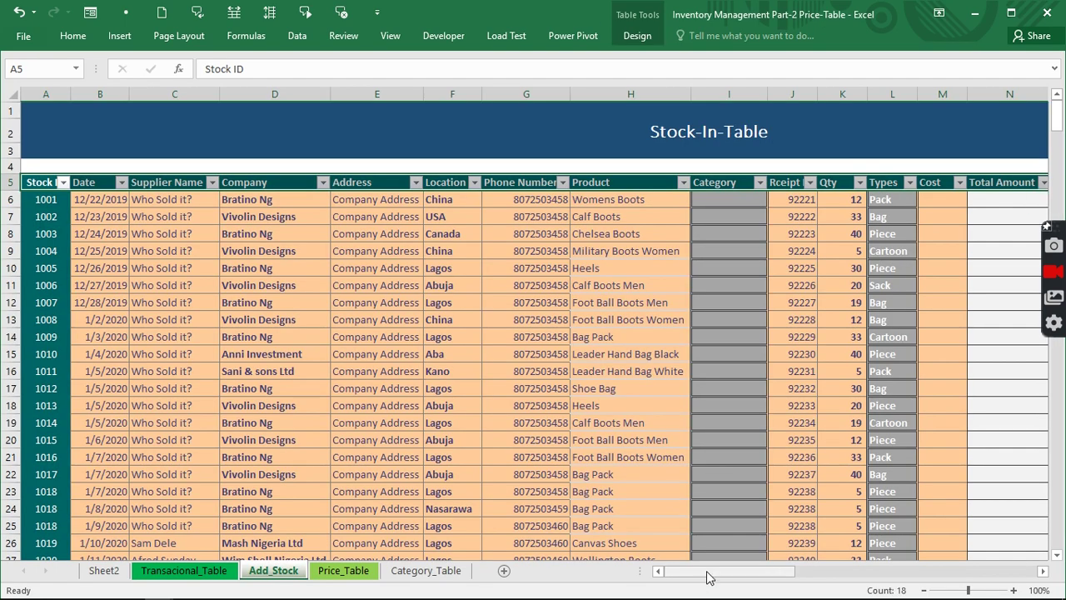
left_click_drag(706, 576, 980, 576)
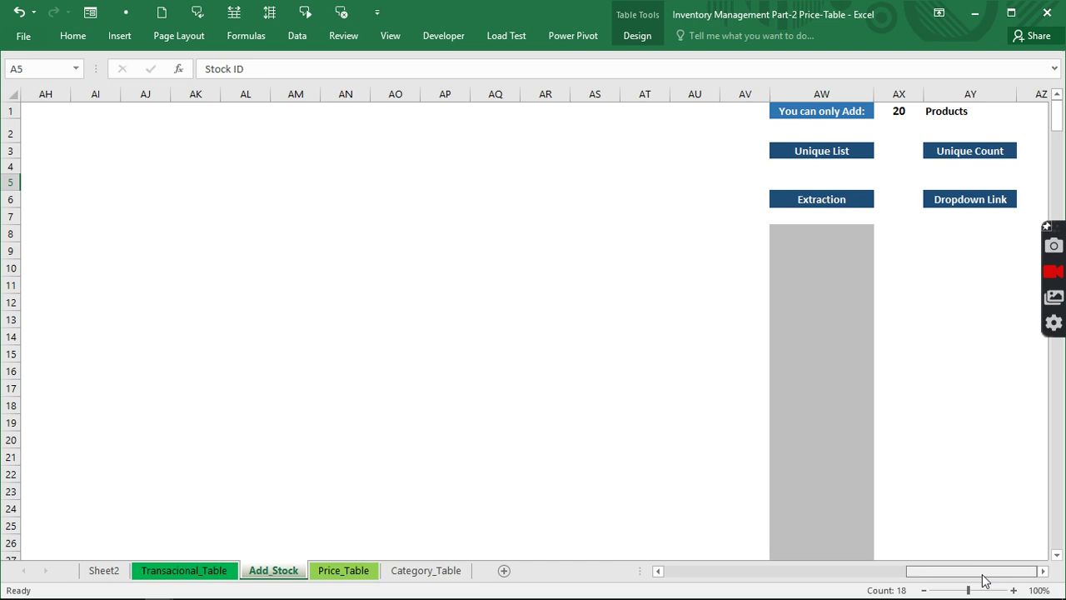
left_click(807, 167)
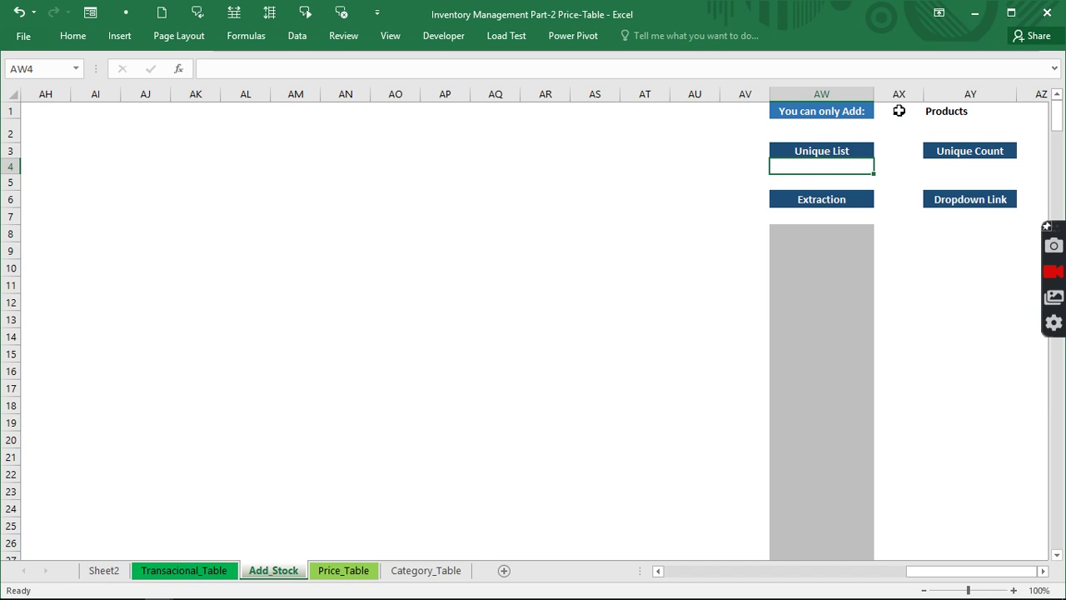
left_click(898, 112)
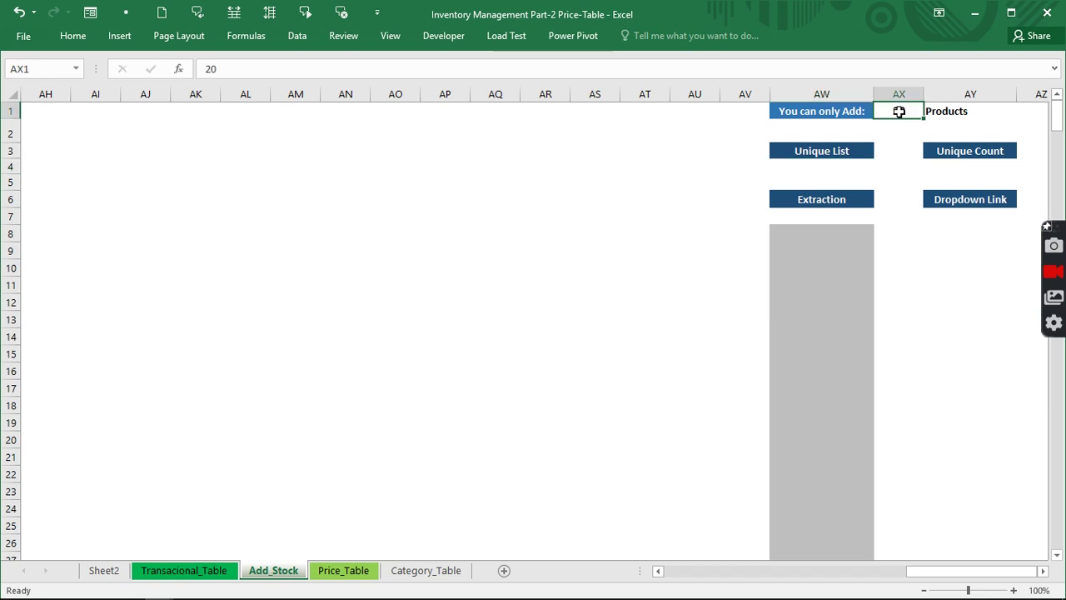
type("30")
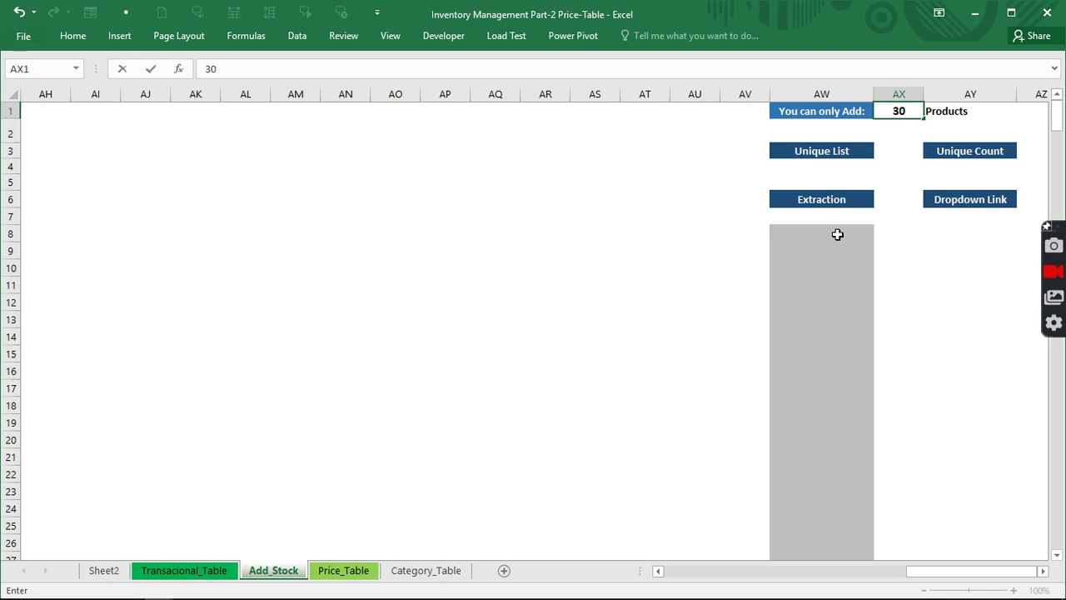
left_click(837, 234)
Step: Enter =MAX(tb_cat[Helper]) in cell AW4 beneath the Unique List heading
left_click(816, 179)
left_click(816, 169)
type("=")
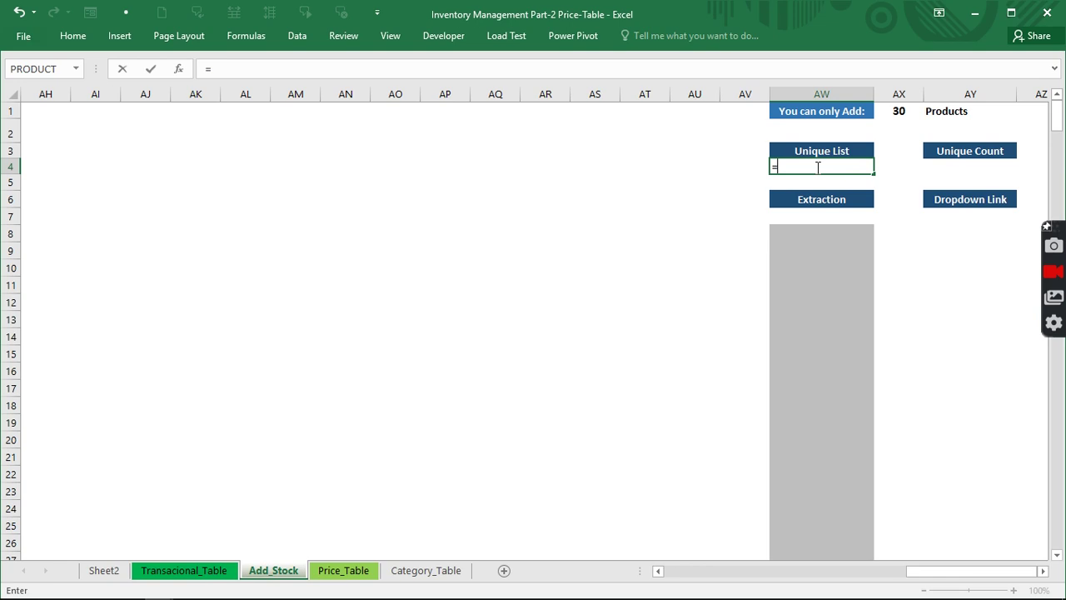
type("max")
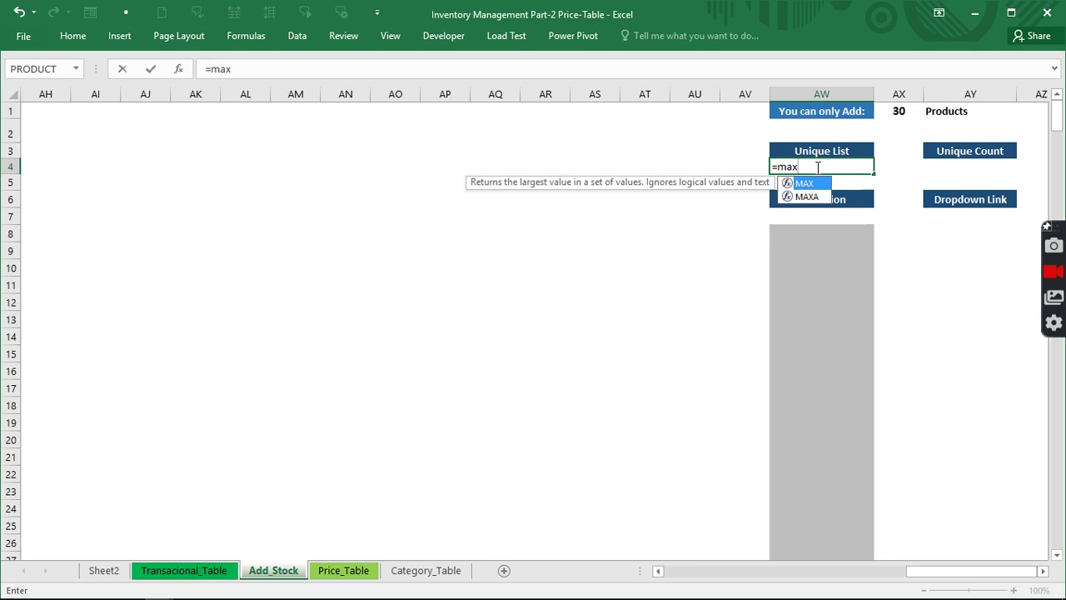
key("Tab")
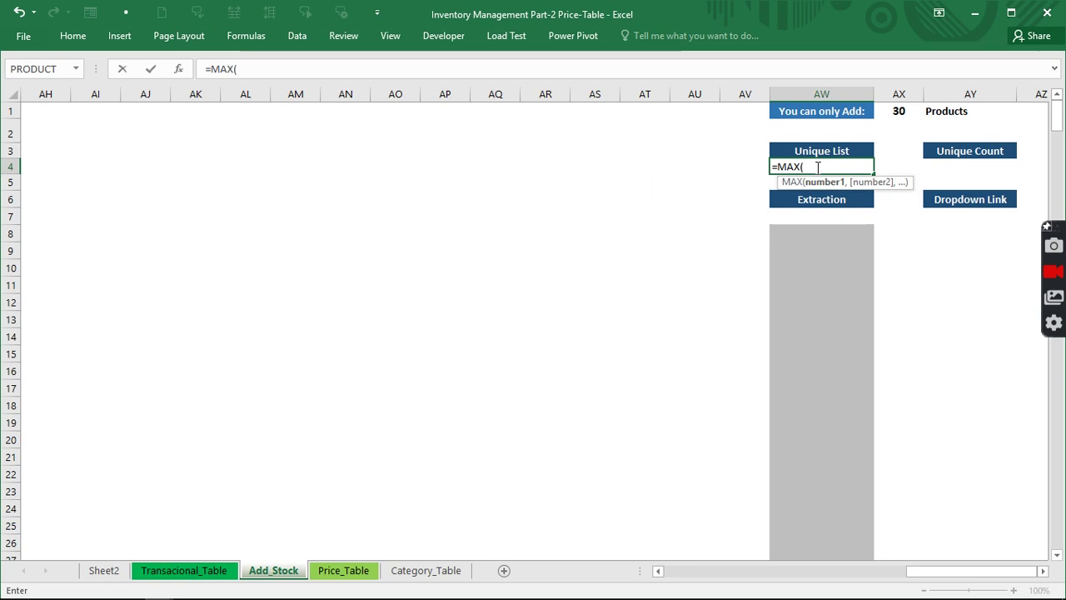
type("tb_cat")
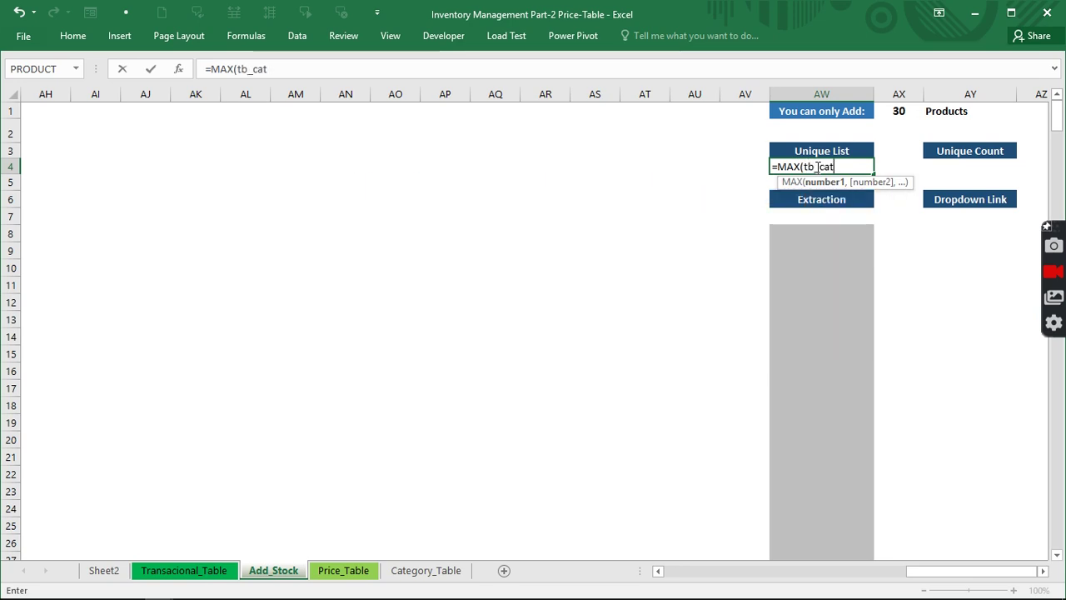
type("[h")
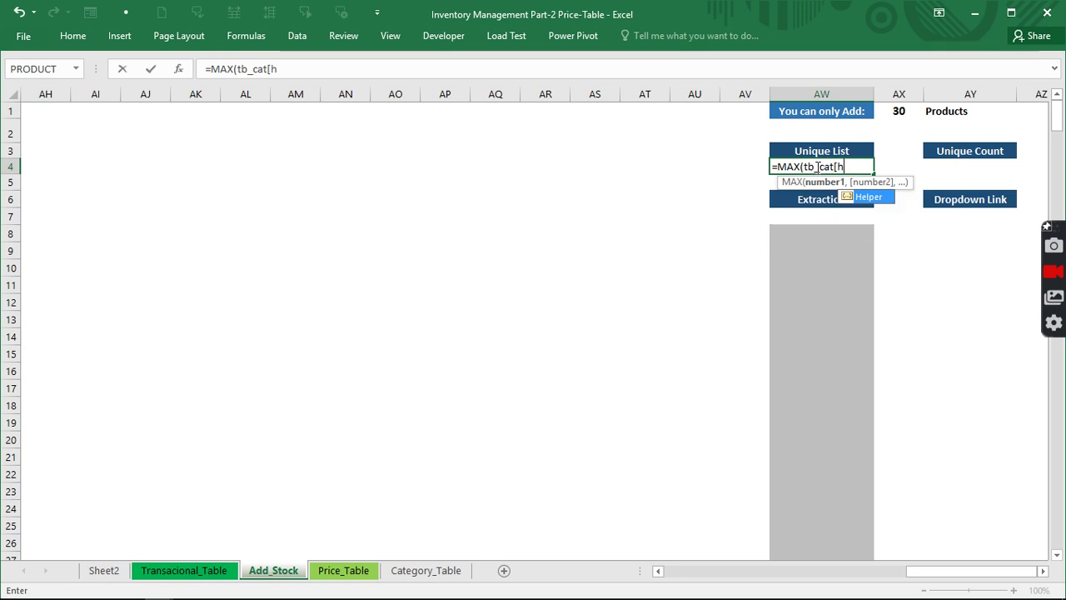
key("Tab")
type("])")
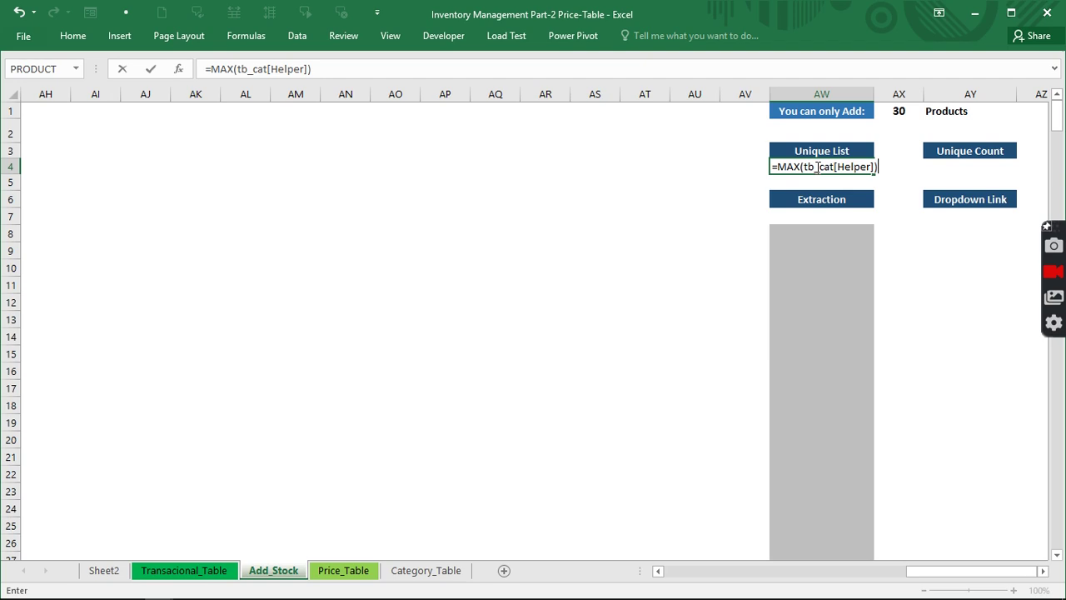
key("Return")
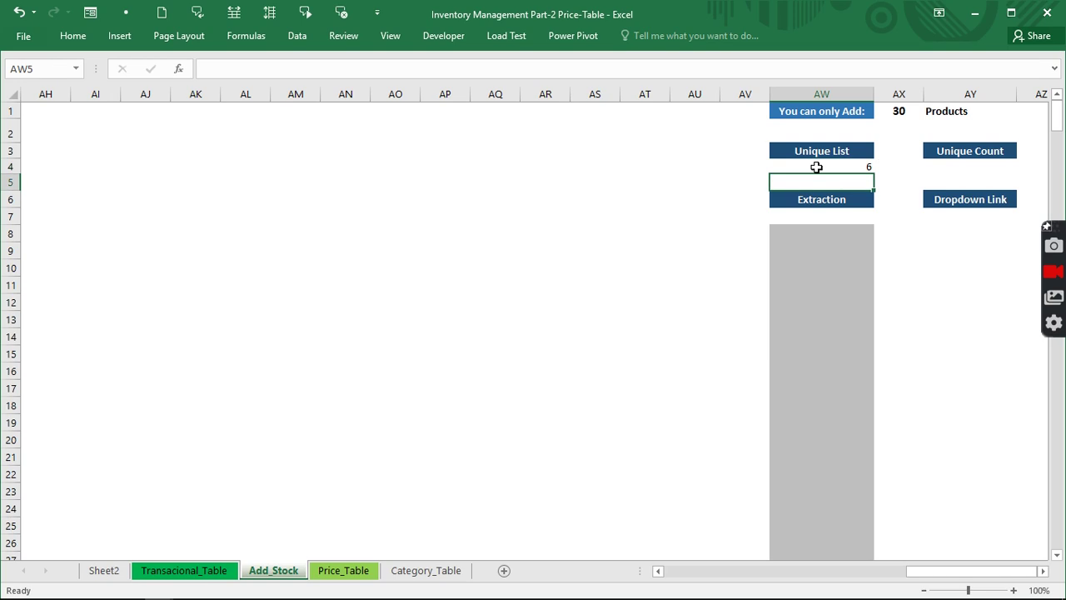
Step: Review the Category_Table entries and begin the Extraction formula in Add_Stock cell AW8 with =INDEX(tb_cat[Category], as its array
left_click(425, 571)
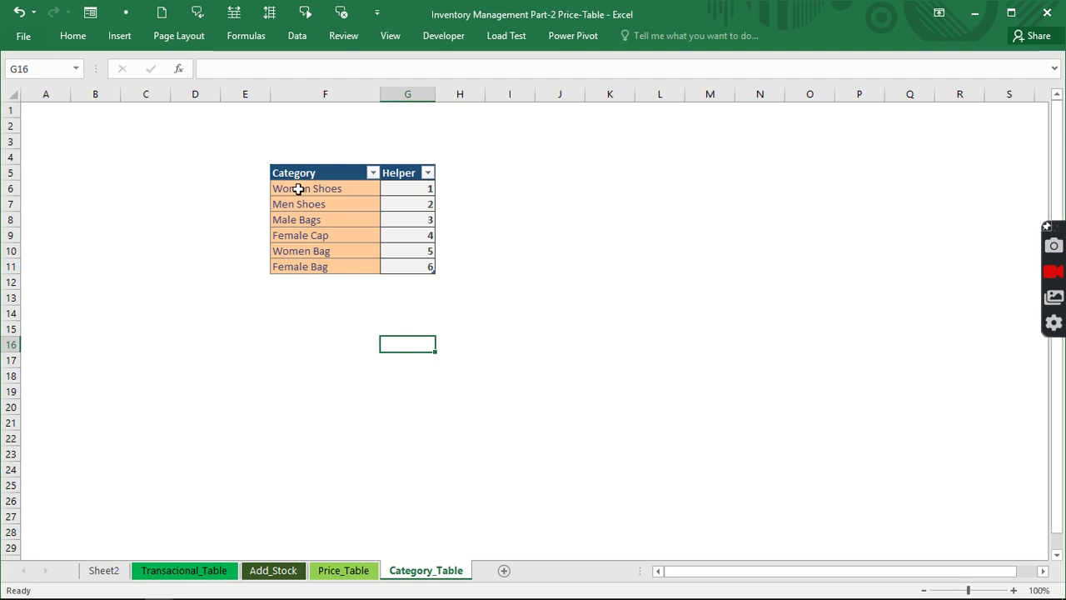
left_click_drag(298, 191, 303, 265)
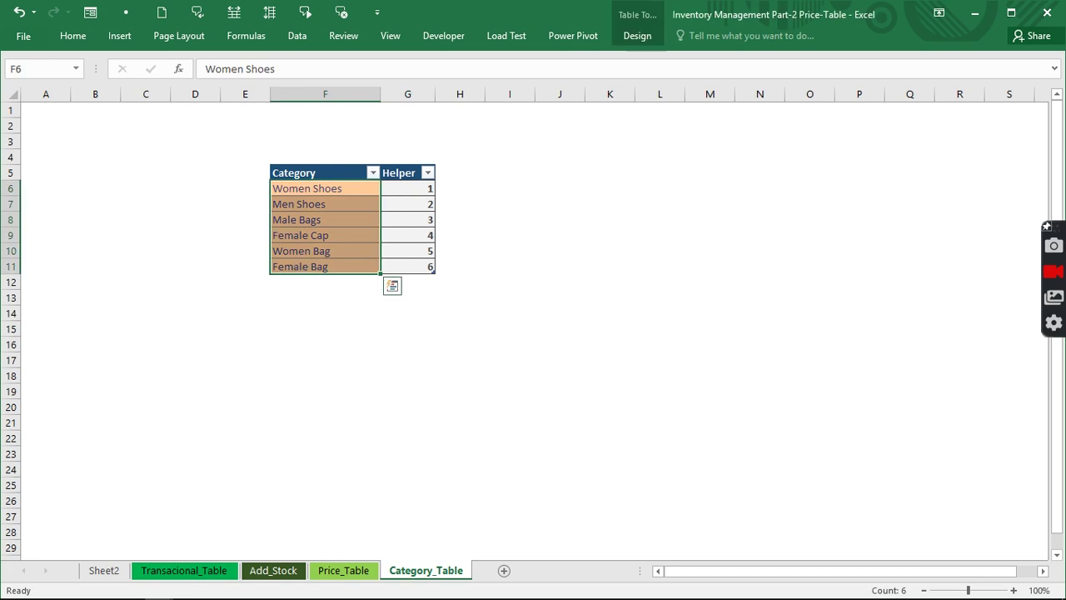
left_click(281, 570)
left_click(805, 230)
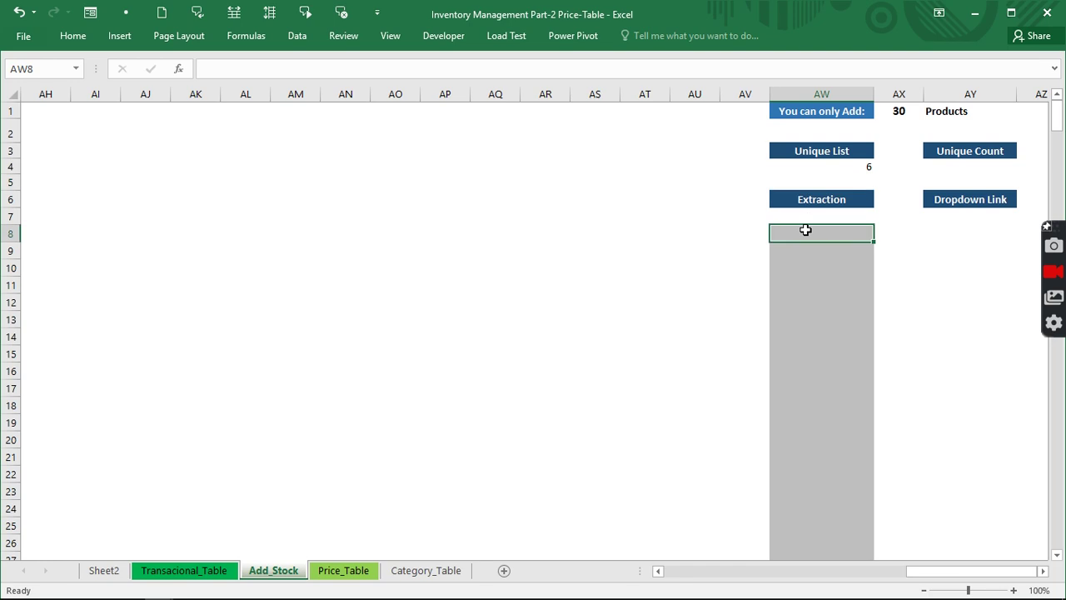
type("=ind")
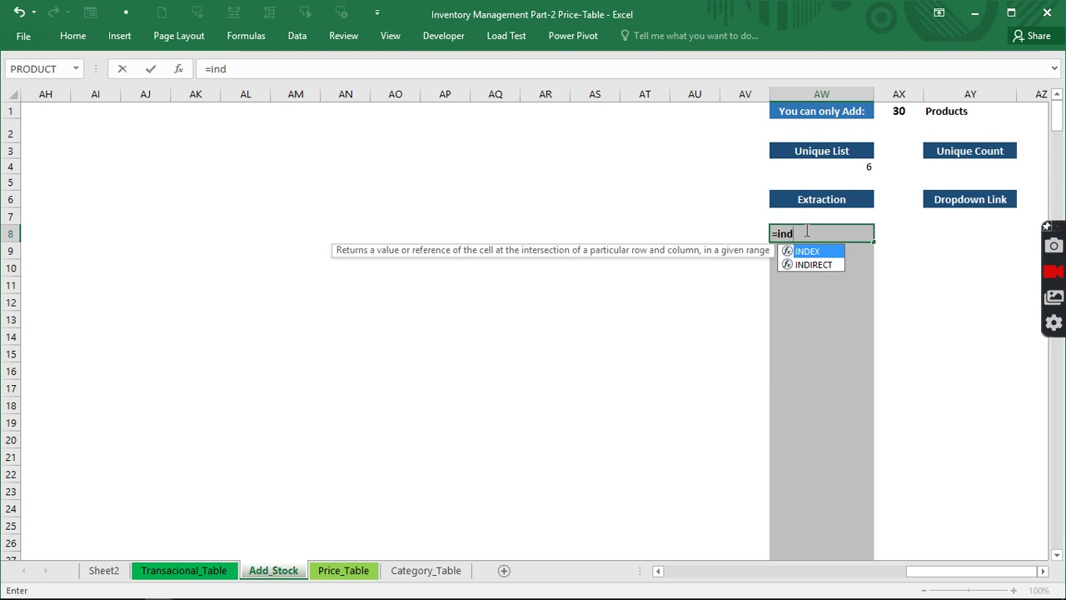
key("Tab")
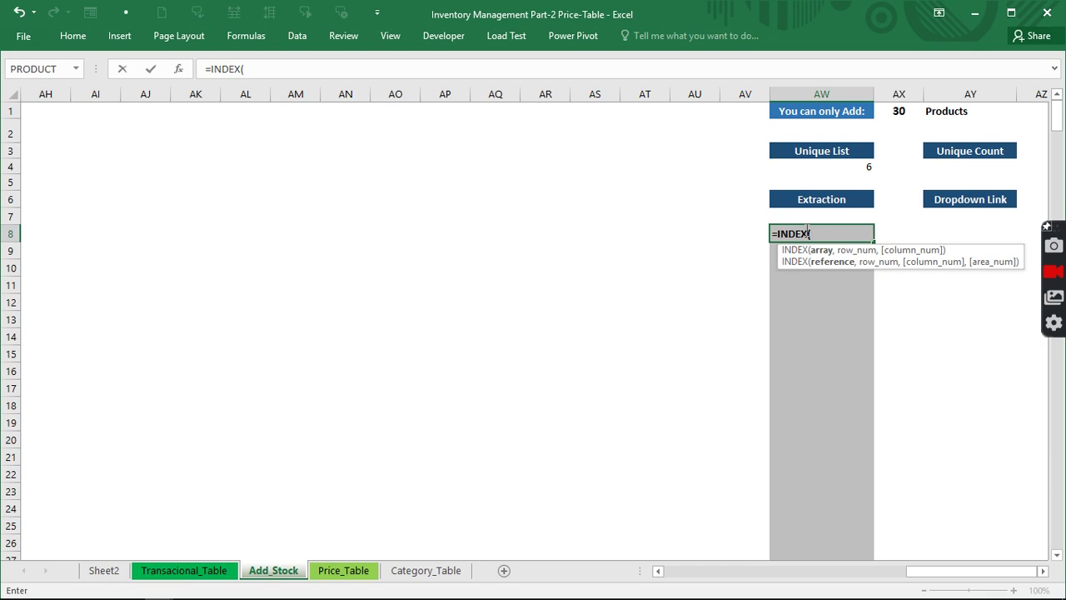
type("tb")
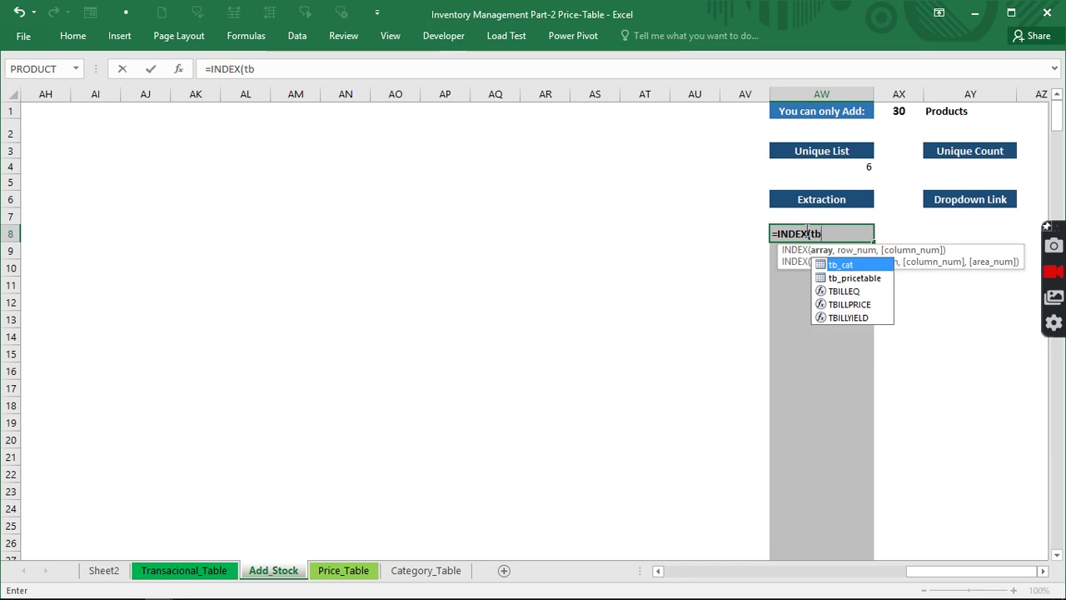
key("Tab")
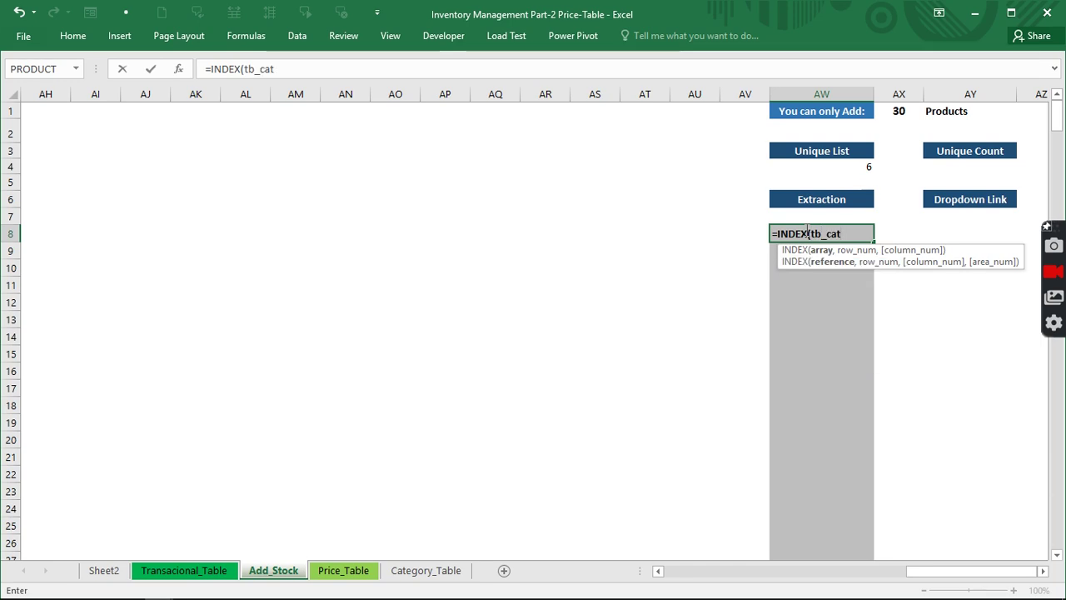
type("[")
key("Tab")
type("]")
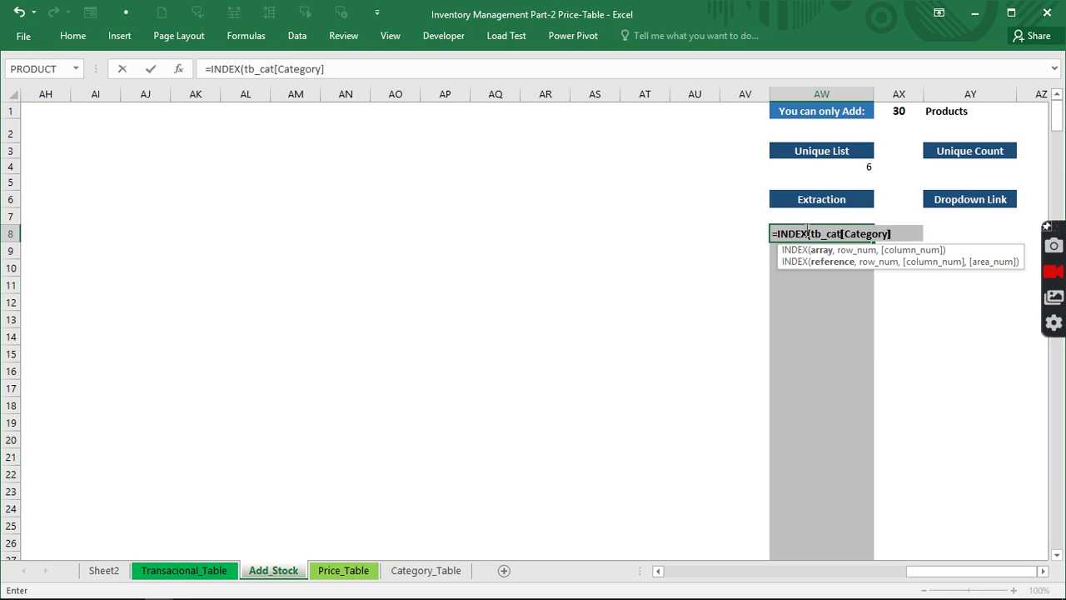
type(",")
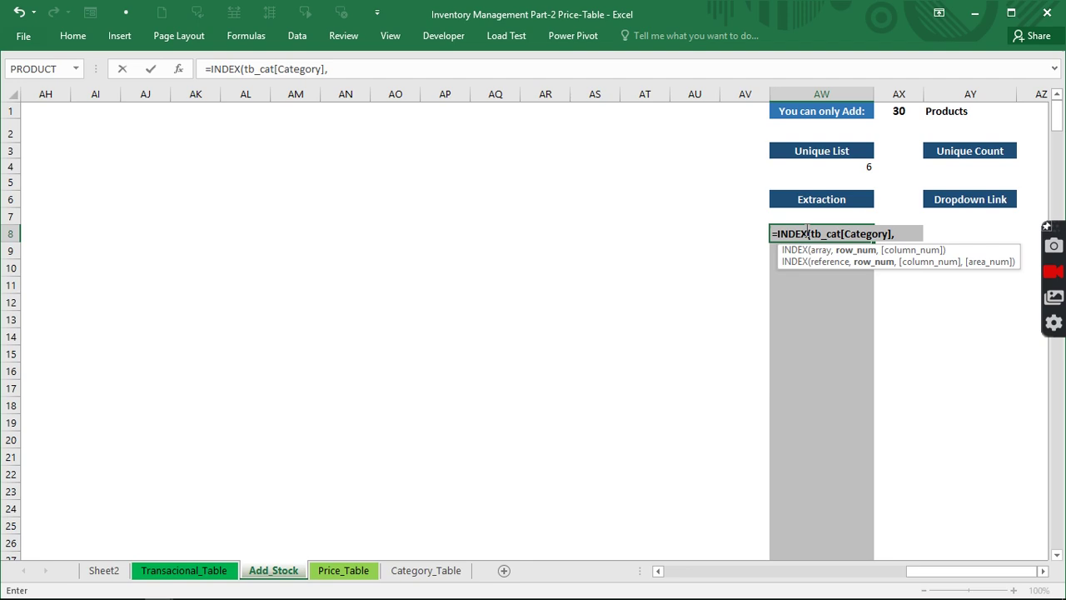
Step: Continue the AW8 formula with a nested MATCH as the row number, using ROWS(AW$8:AW8) as its lookup value
type("mat")
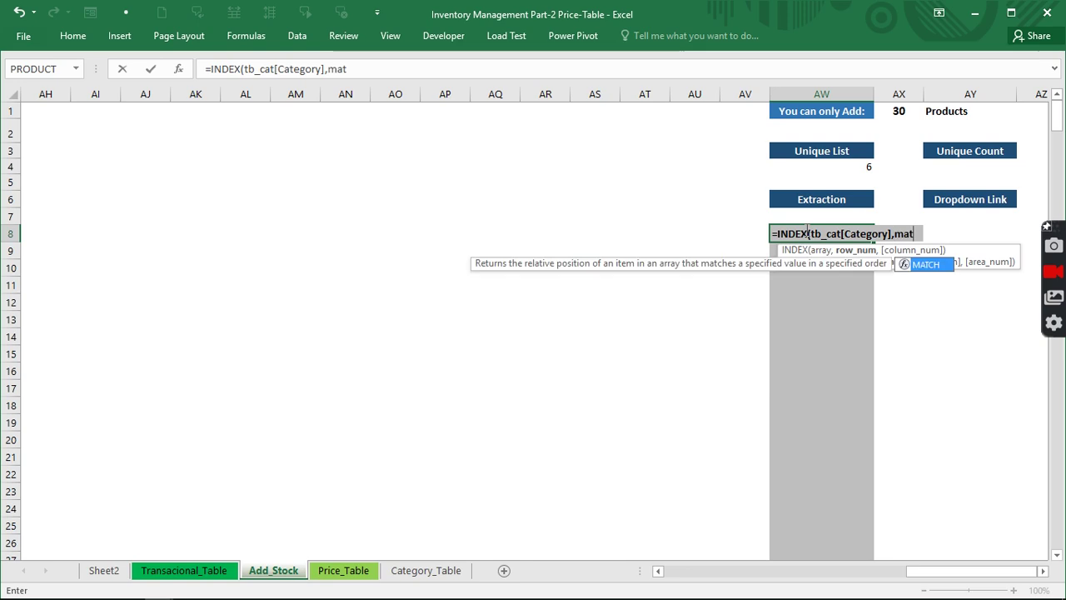
key("Tab")
type("r")
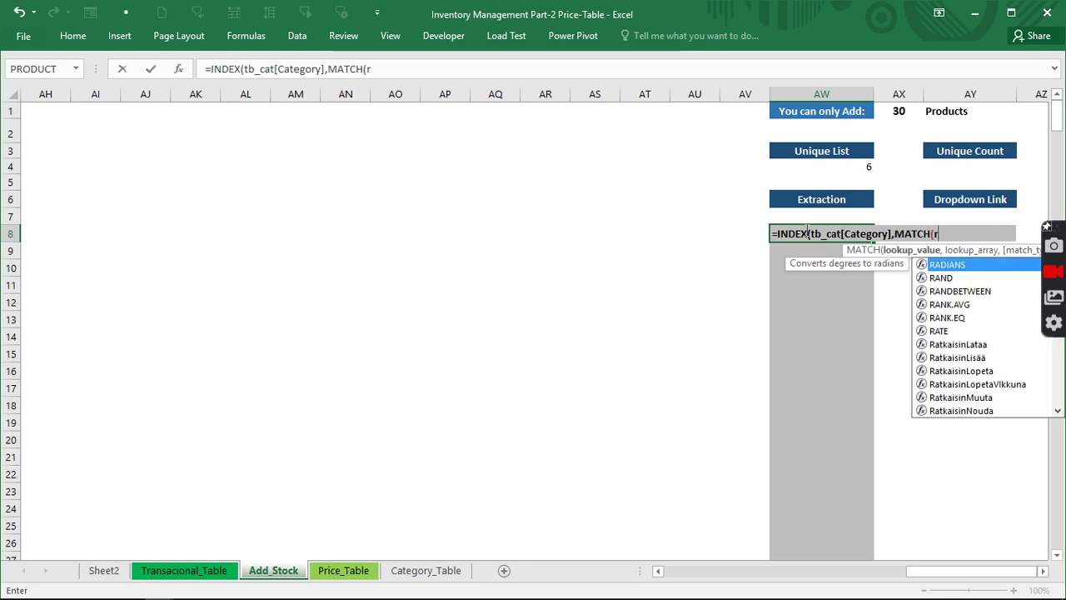
type("ows")
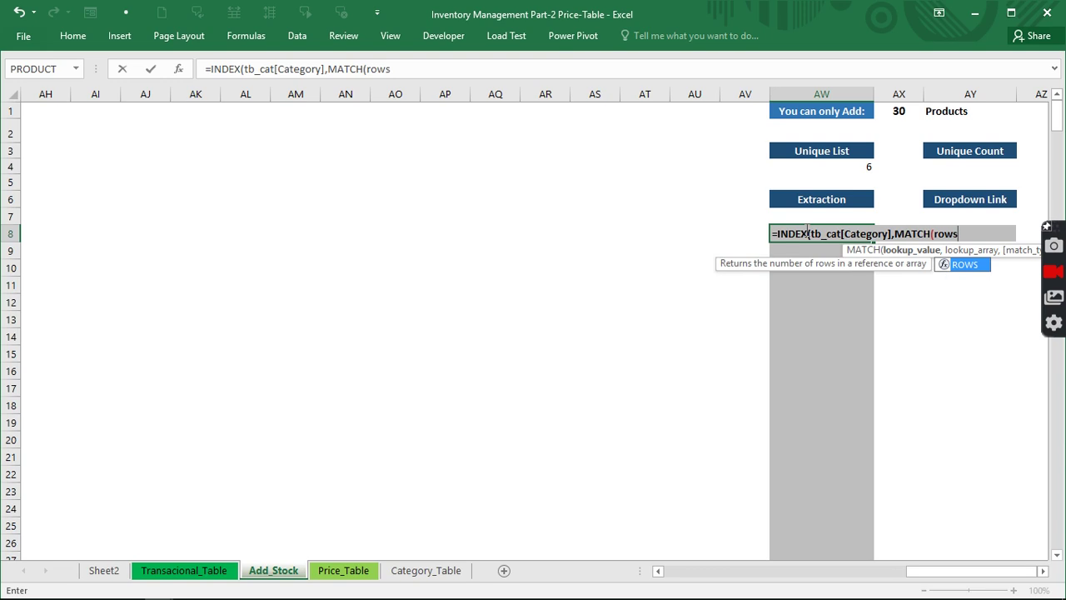
key("Tab")
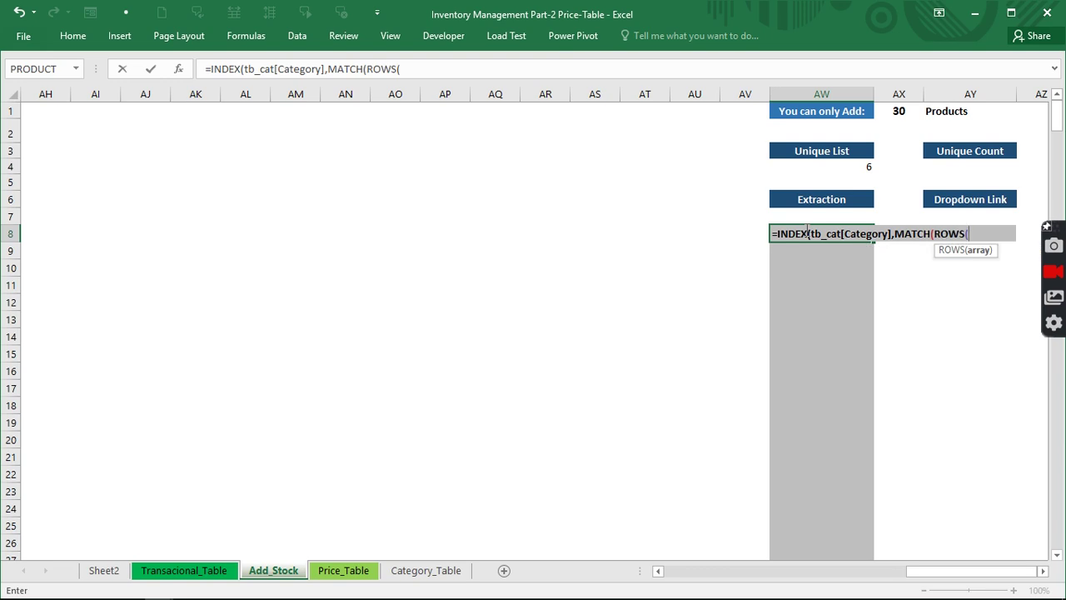
type("aw")
type("$")
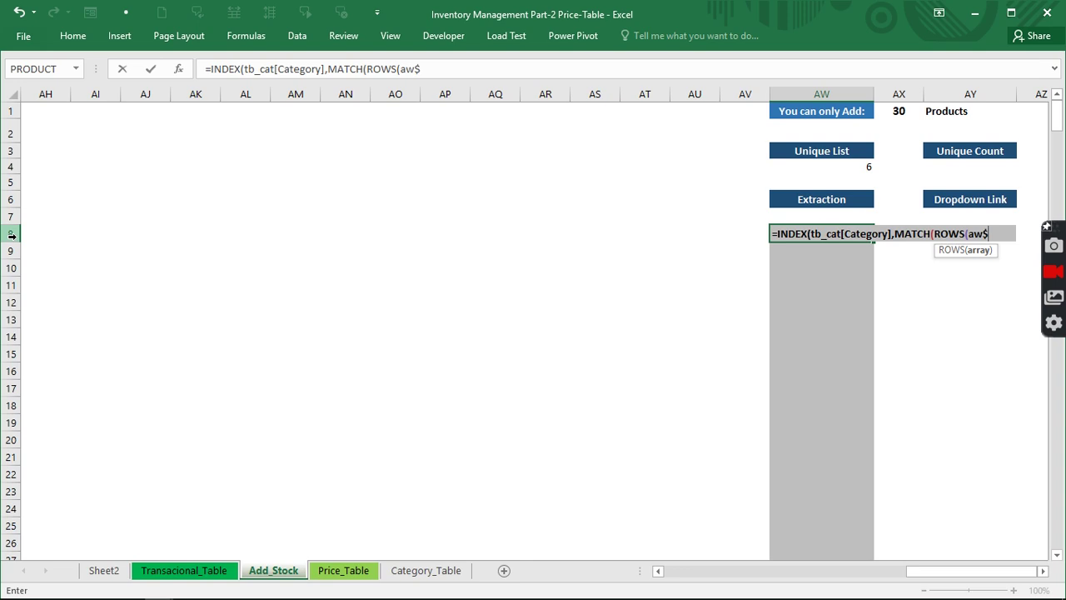
type("8:aw7")
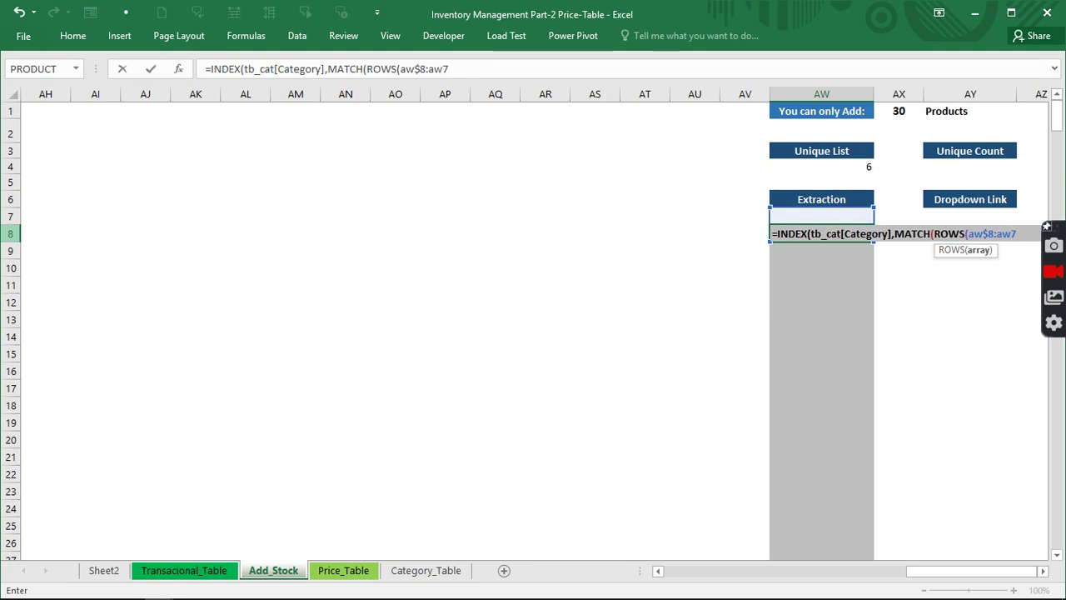
key("BackSpace")
type("8")
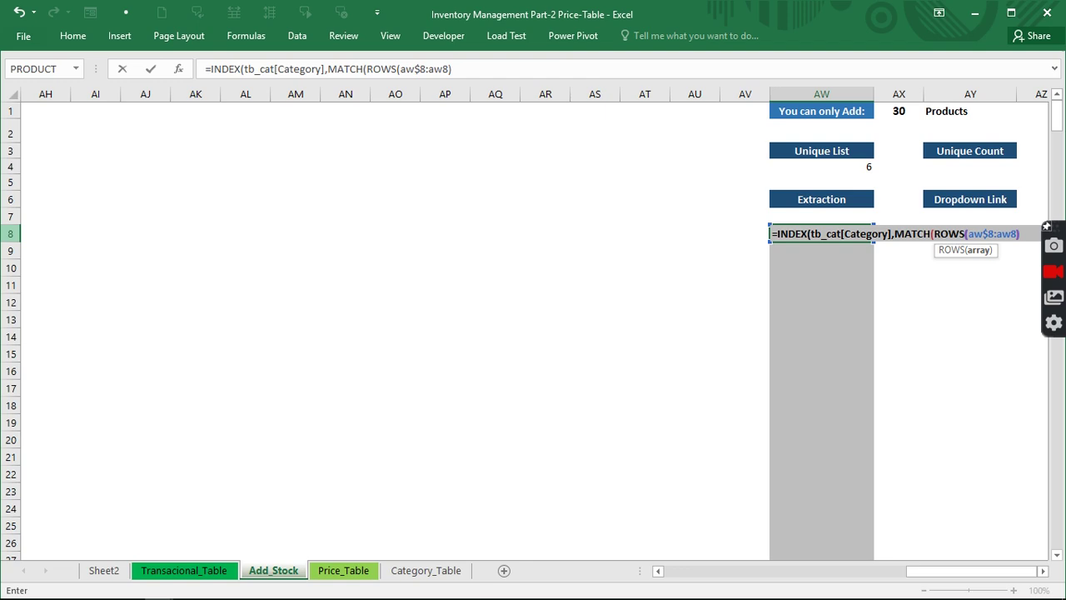
type("),")
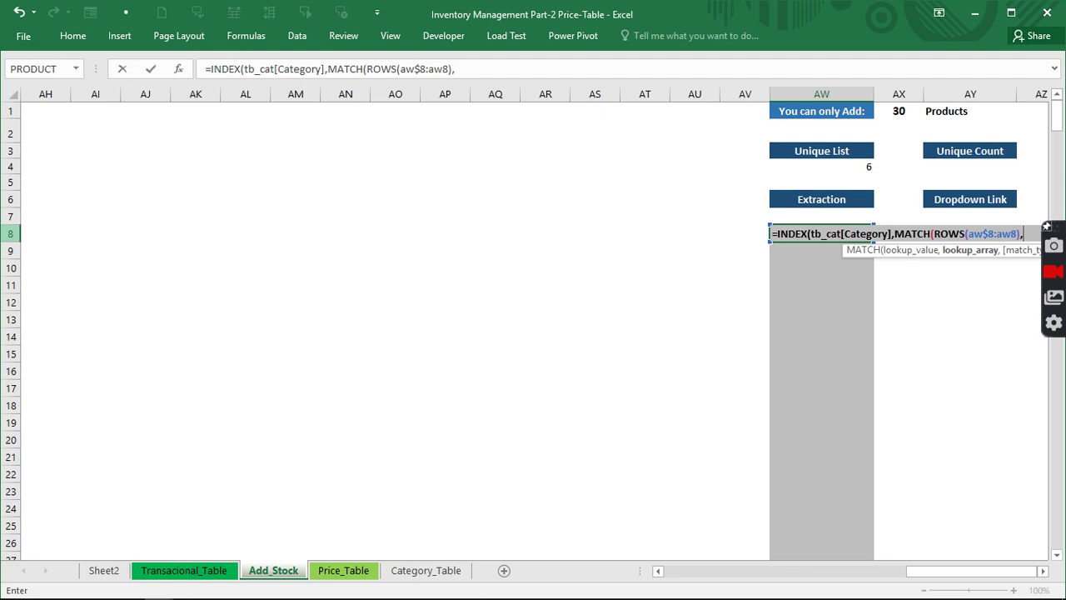
Step: Complete the AW8 formula with tb_cat[Helper] as the MATCH lookup array and 0 for an exact match
type("tb")
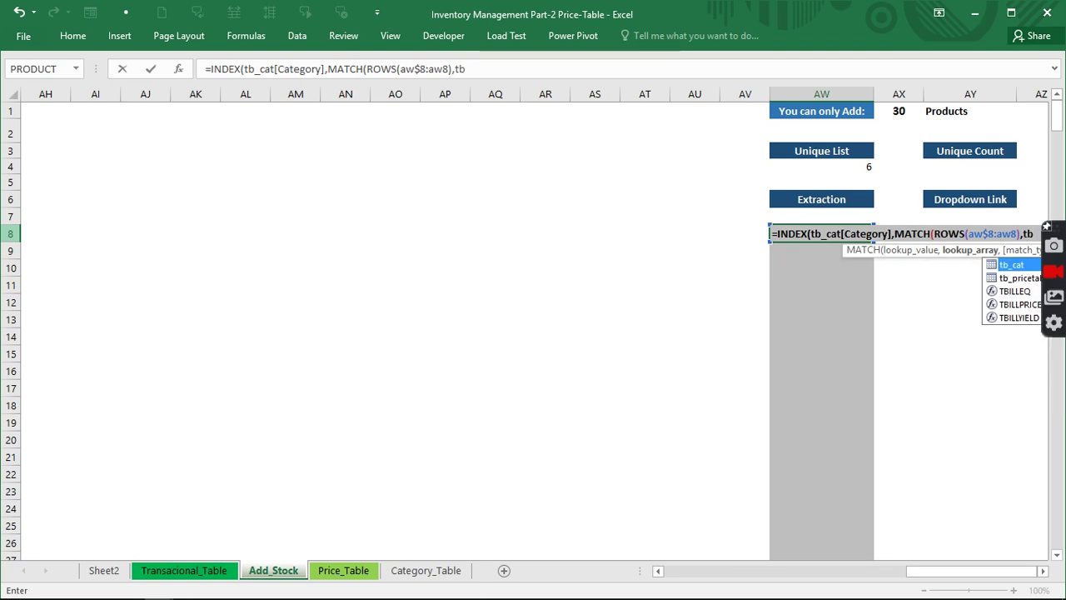
key("Tab")
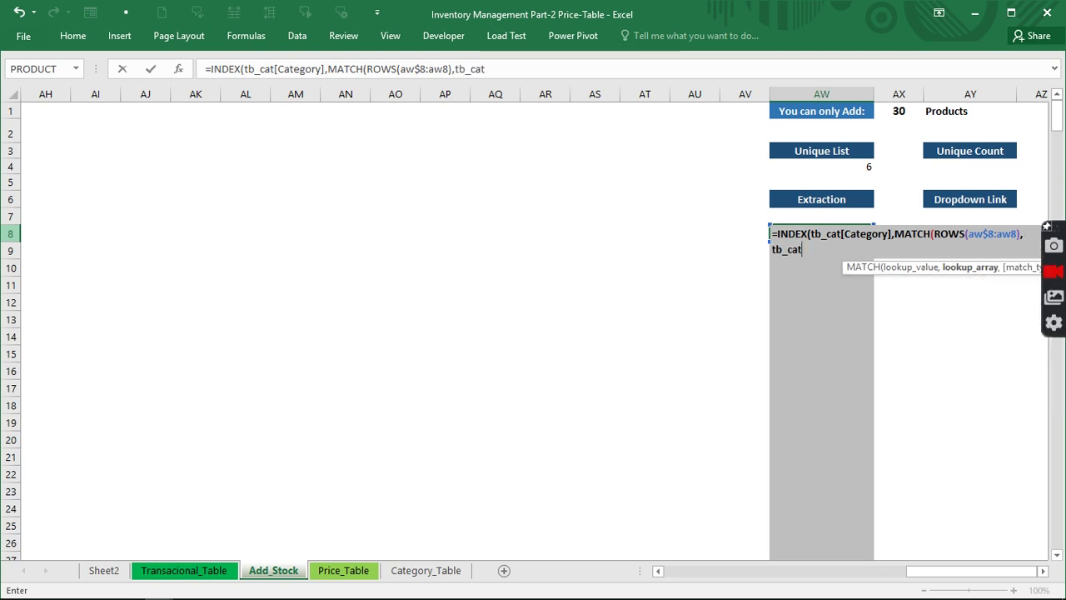
type(",")
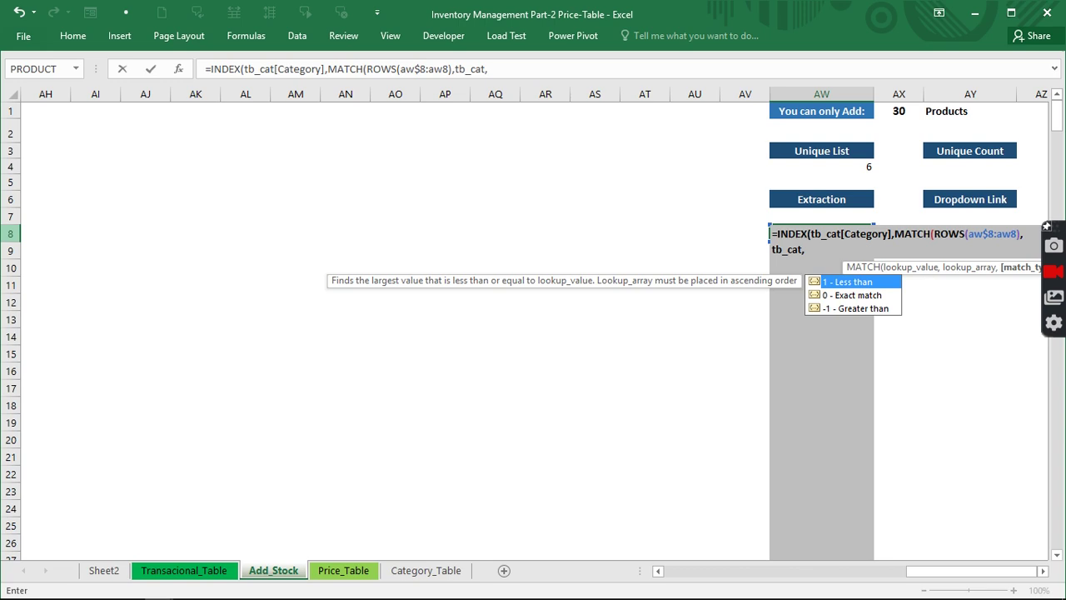
key("BackSpace")
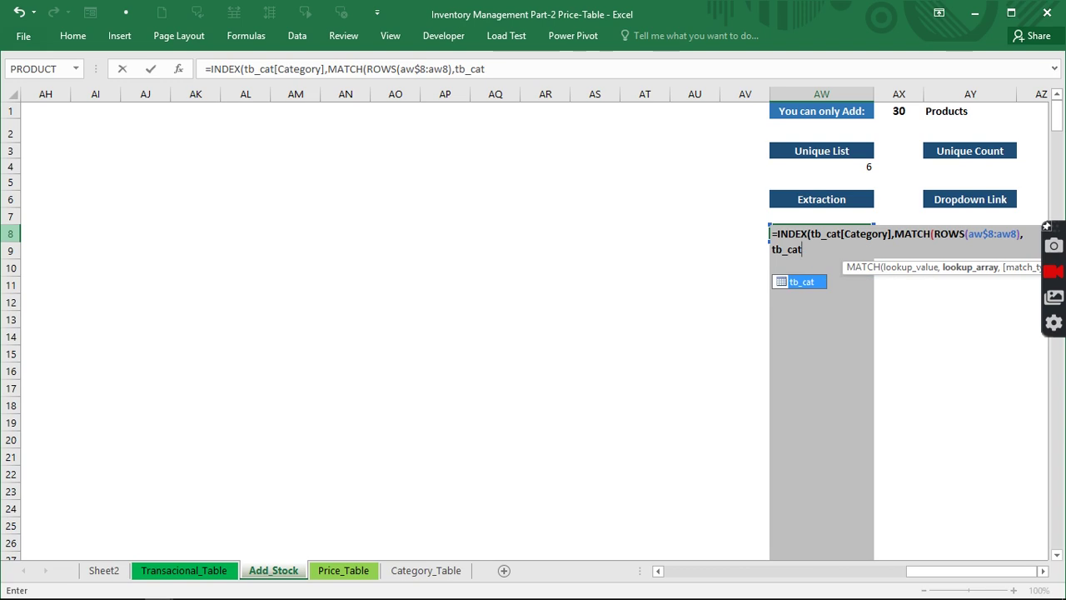
type("[he")
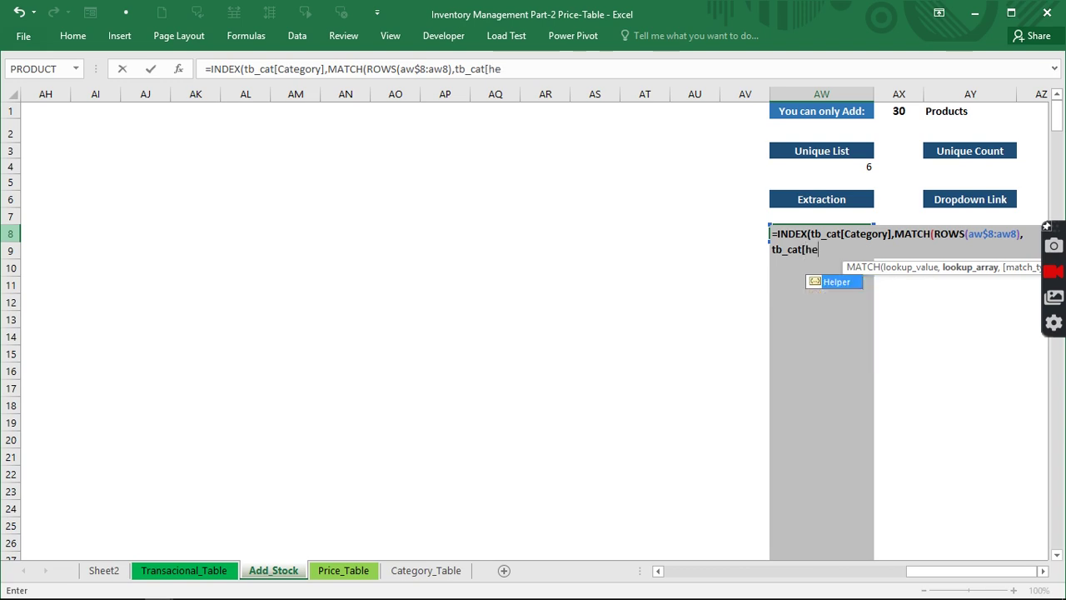
key("Tab")
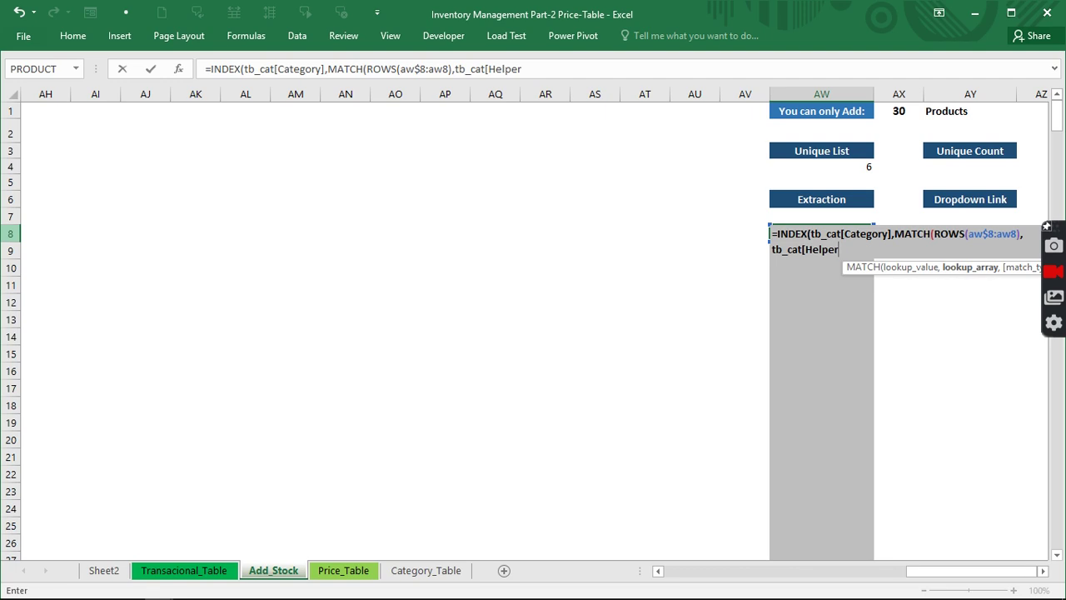
type("],")
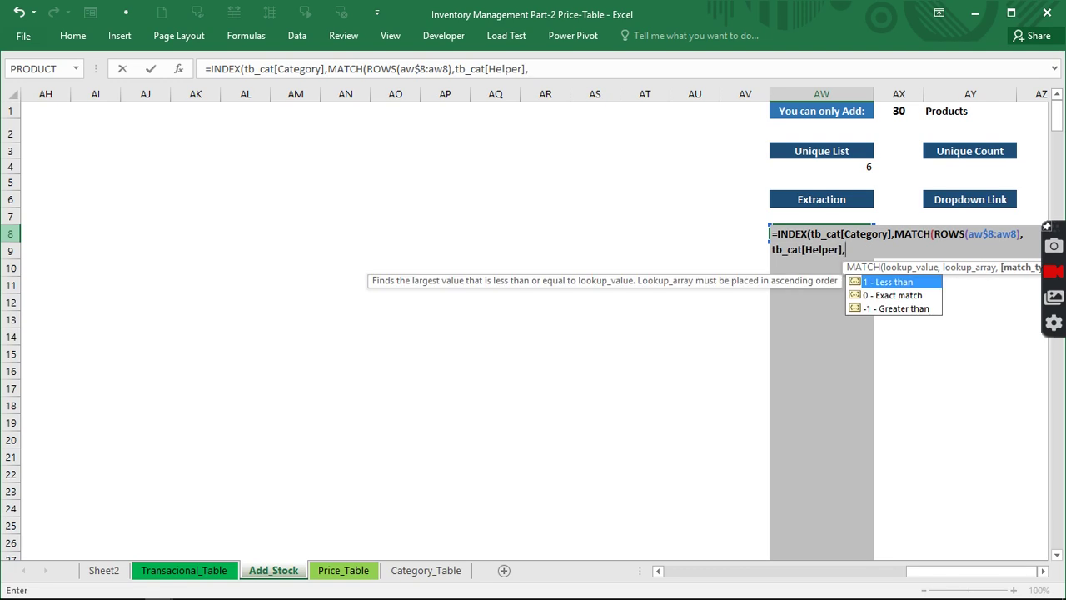
type("0))")
key("Return")
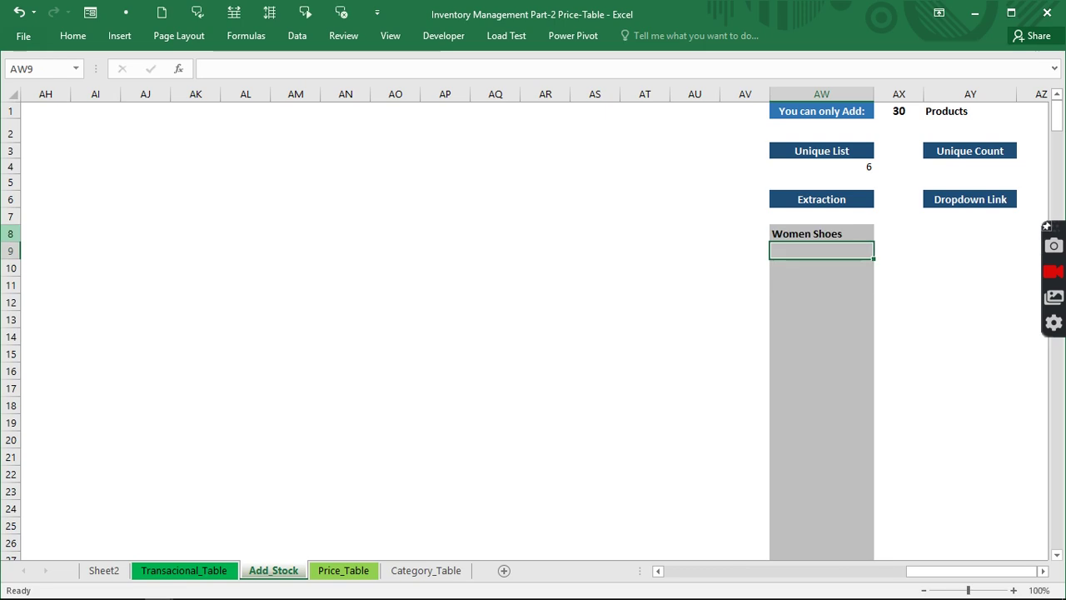
Step: Fill the AW8 extraction formula down through AW37 to cover 30 rows, and select the extracted categories in AW8:AW13
left_click(796, 233)
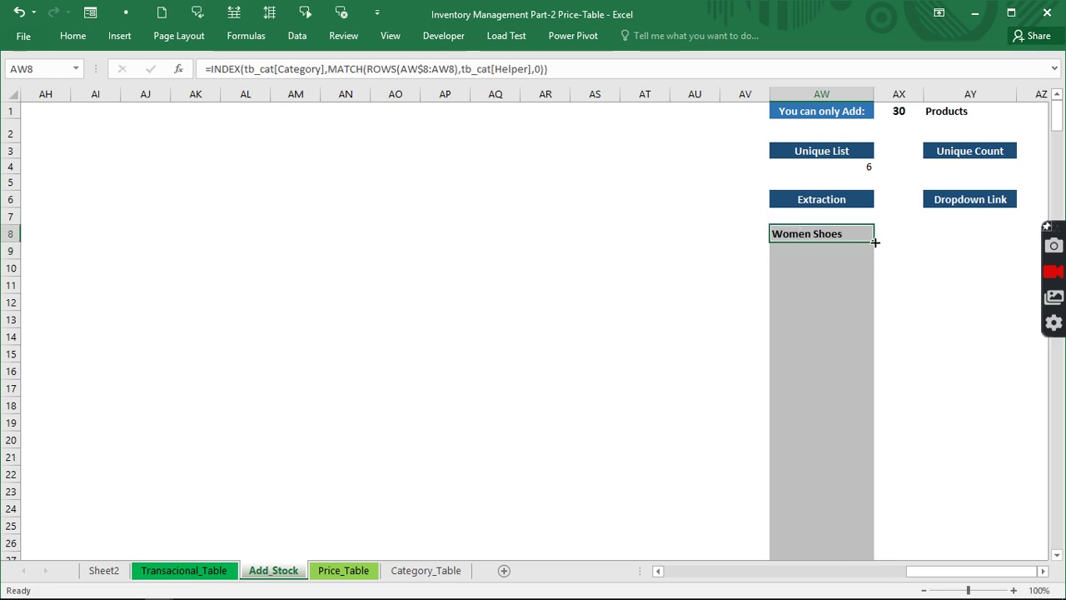
left_click_drag(874, 241, 862, 543)
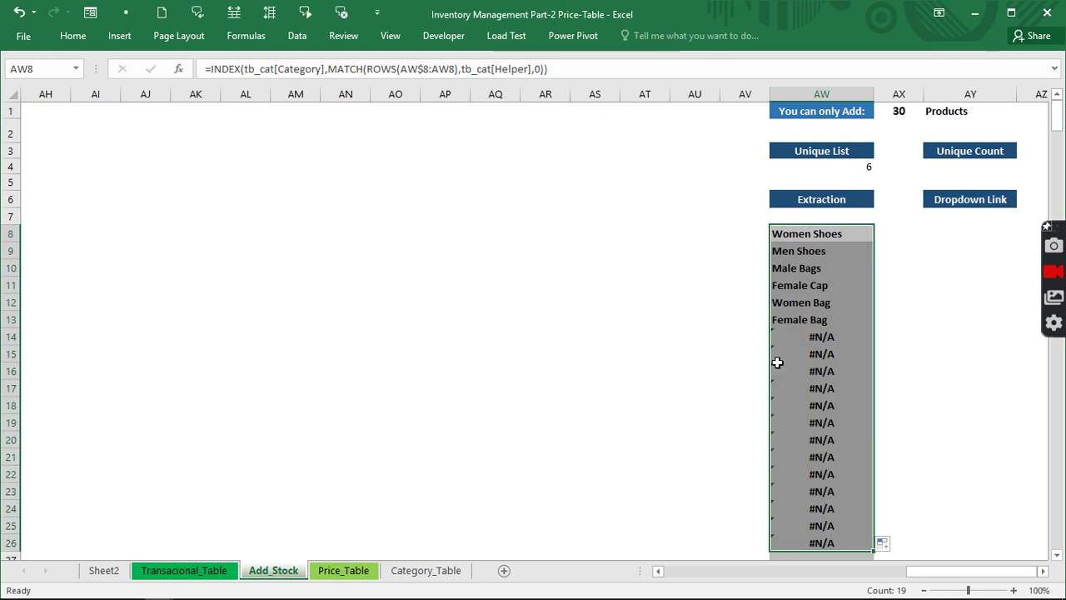
scroll(873, 208, "down", 7)
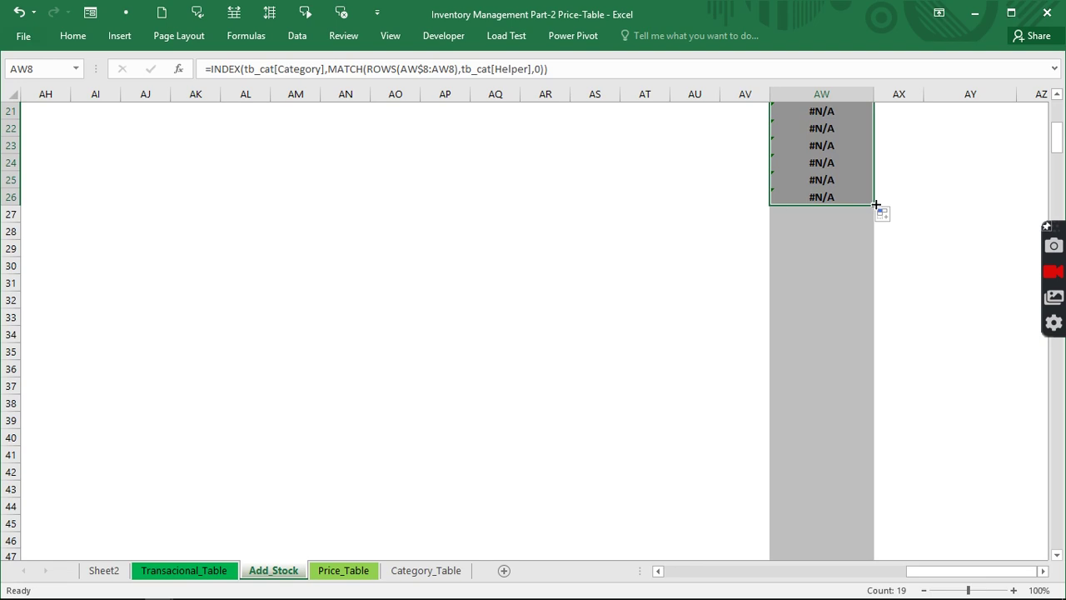
left_click_drag(876, 204, 876, 328)
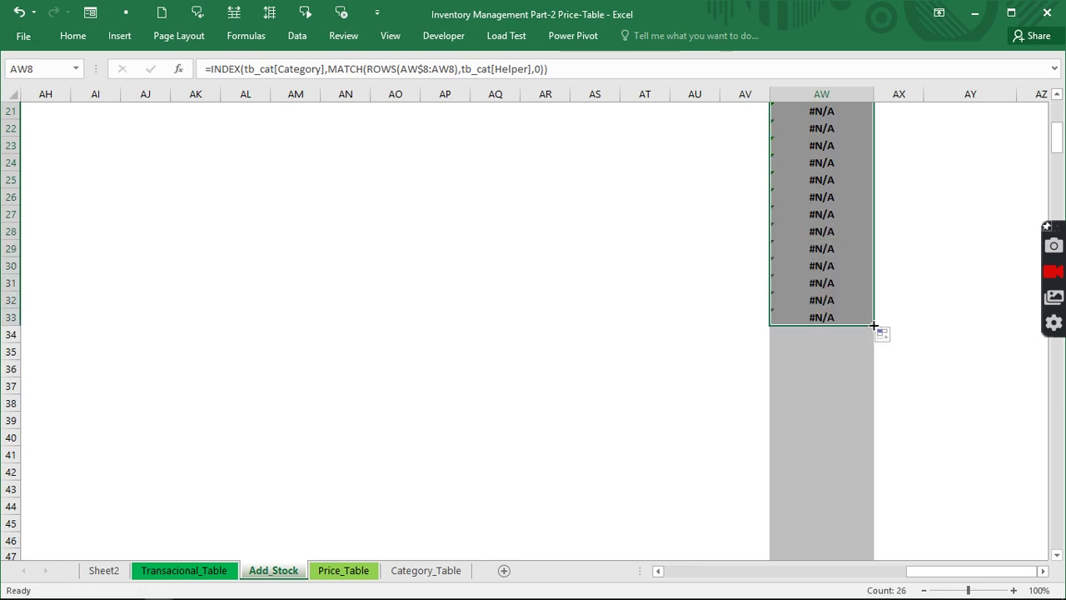
left_click_drag(874, 326, 873, 389)
scroll(865, 375, "up", 7)
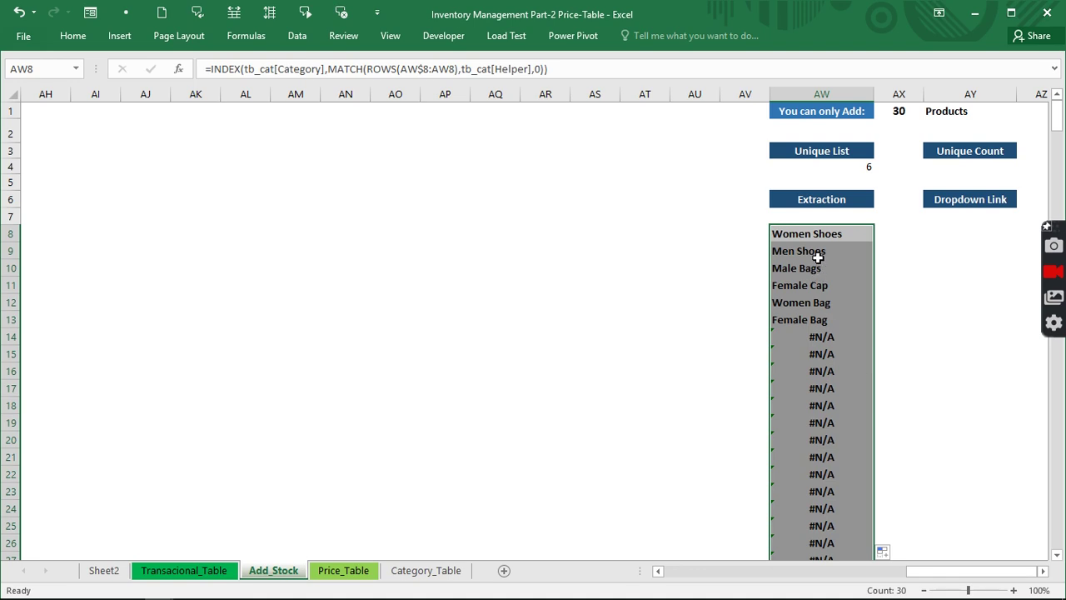
left_click_drag(811, 231, 806, 324)
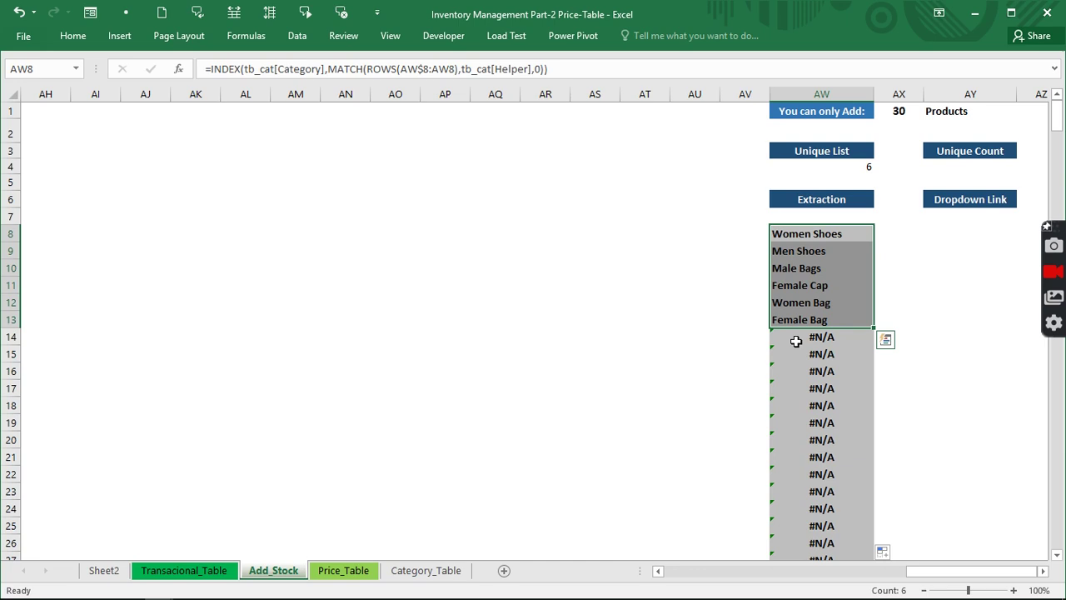
Step: Add "New Category" and "Another Category" in F12 and F13 below the last category on the Category_Table sheet
left_click(425, 570)
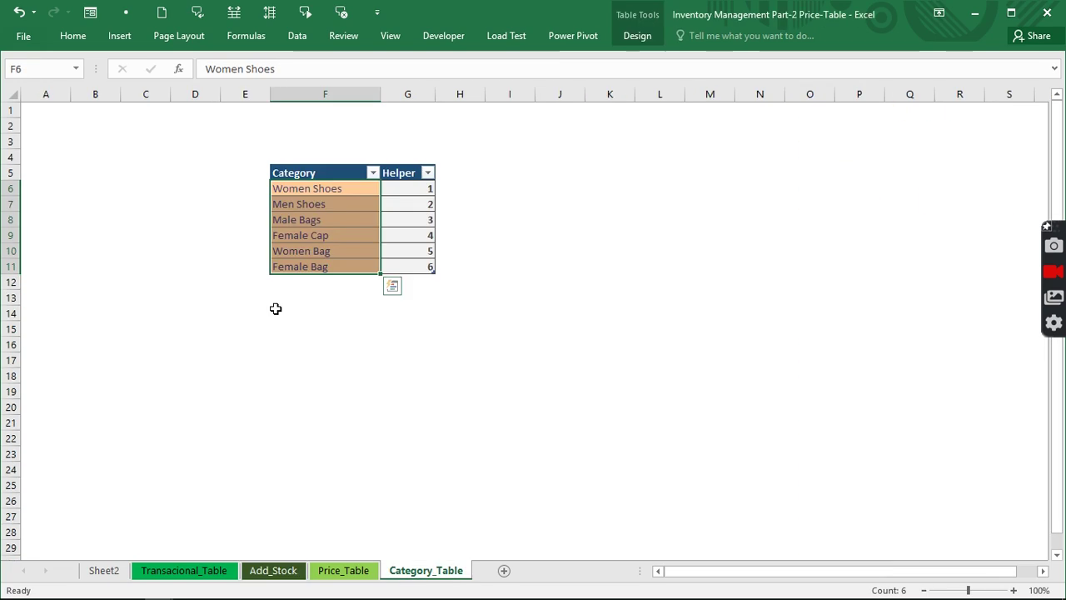
left_click(289, 281)
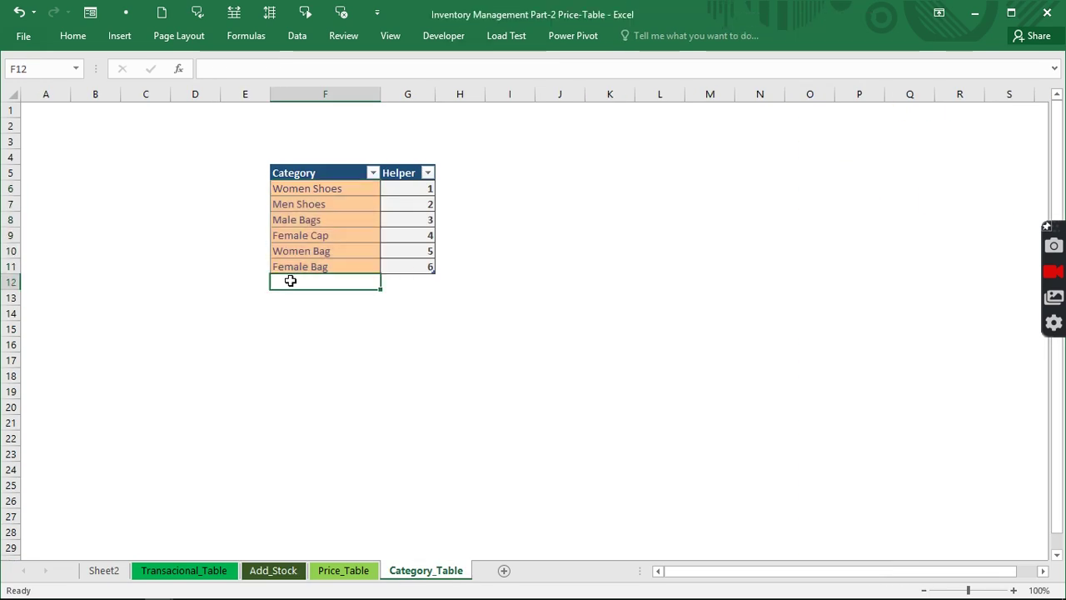
type("New Cat")
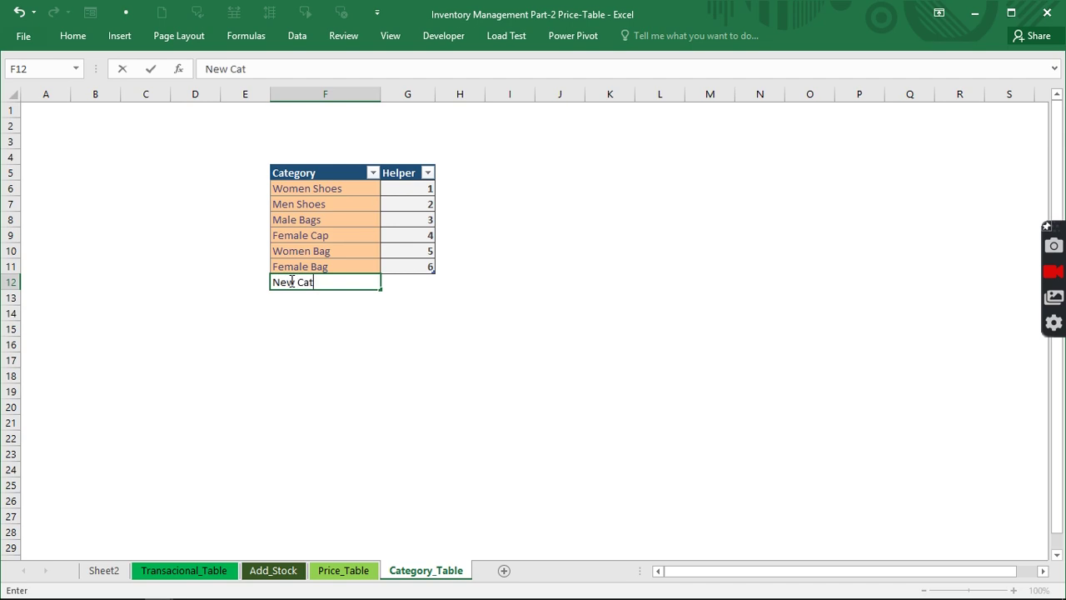
type("egory")
key("ctrl+Return")
key("Return")
type("Ano")
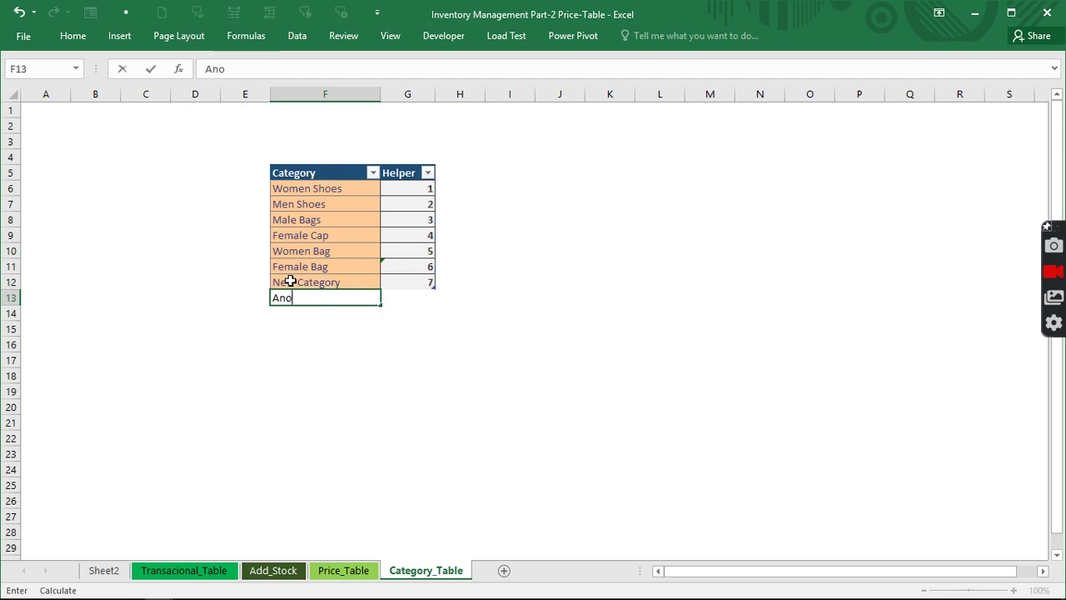
type("ther Category")
key("ctrl+Return")
left_click(319, 310)
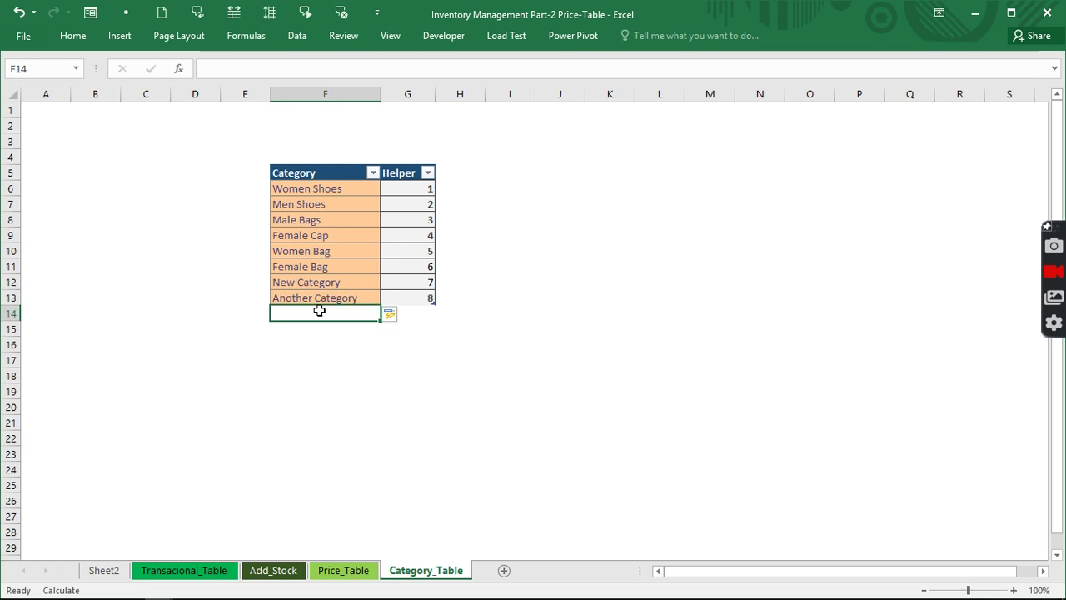
Step: On the Add_Stock sheet, start a COUNTIF formula in AY4 under Unique Count with AW8:AW37 as its range
left_click(297, 573)
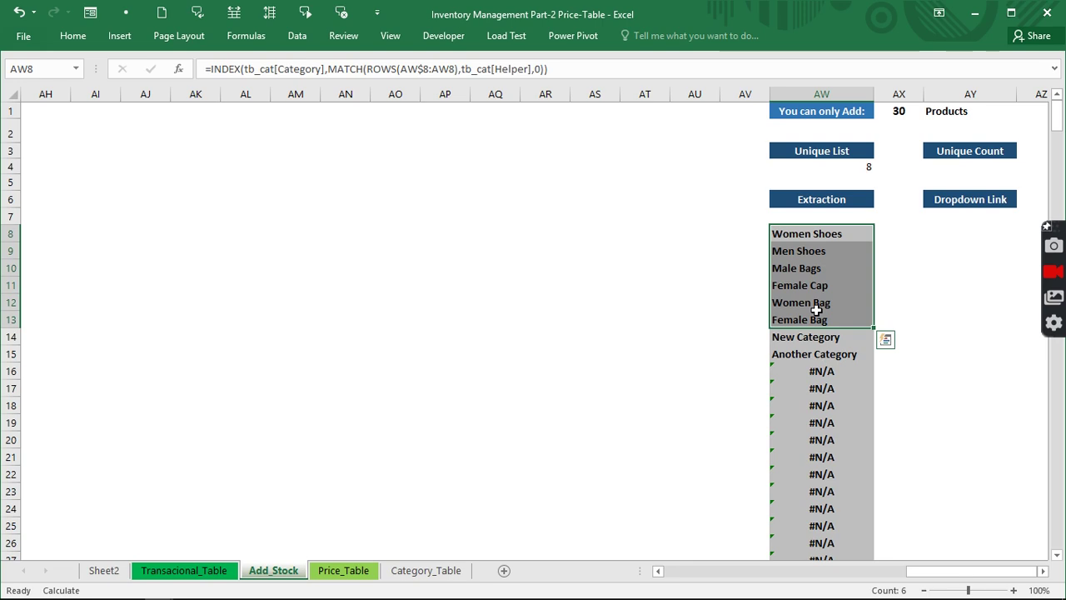
left_click(968, 165)
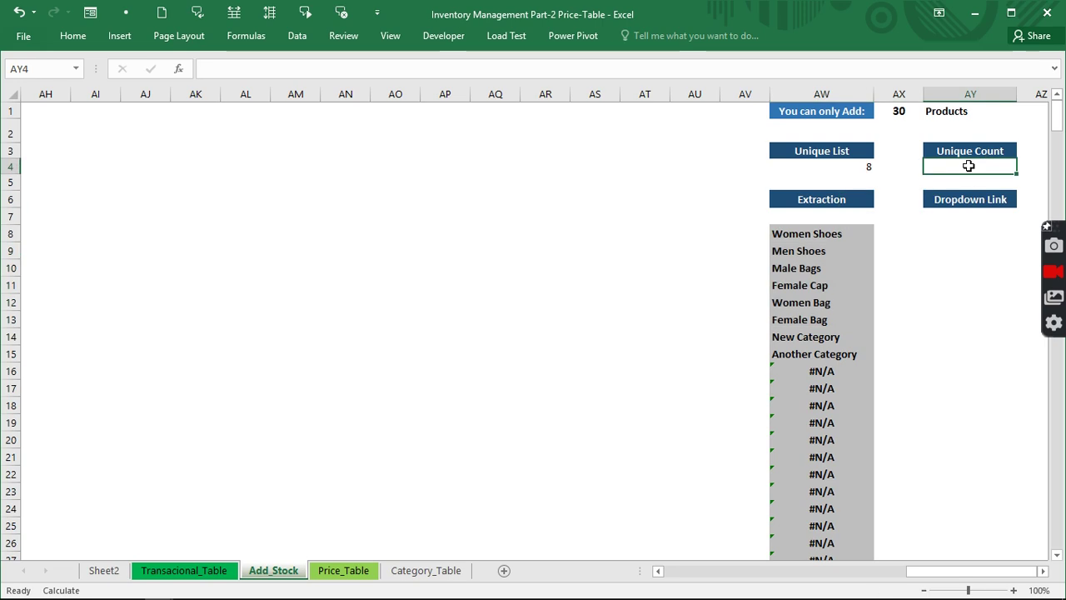
left_click(810, 236)
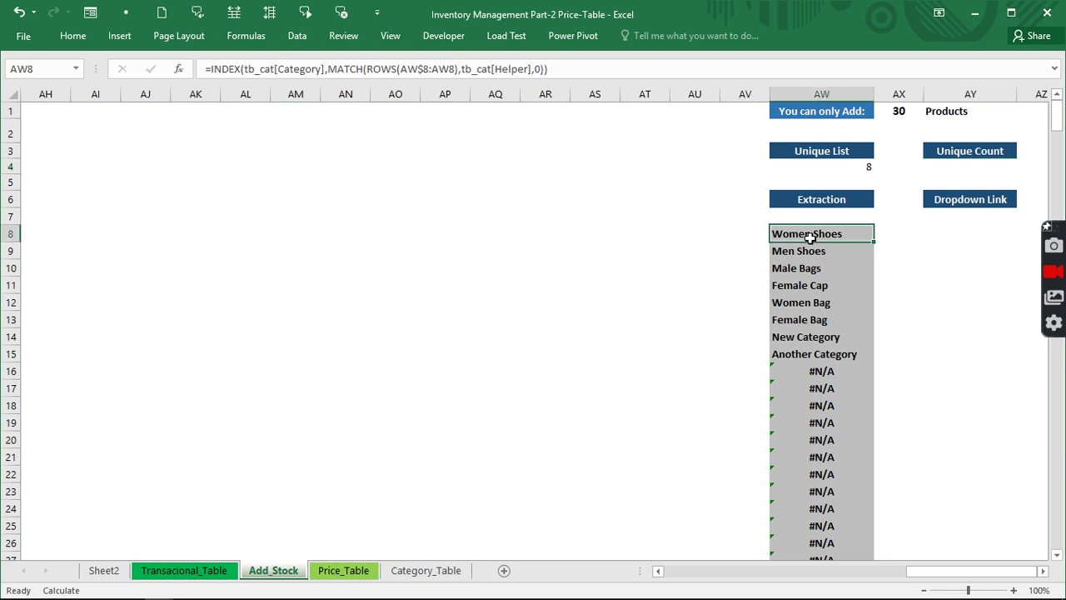
left_click_drag(809, 235, 821, 439)
left_click(821, 404)
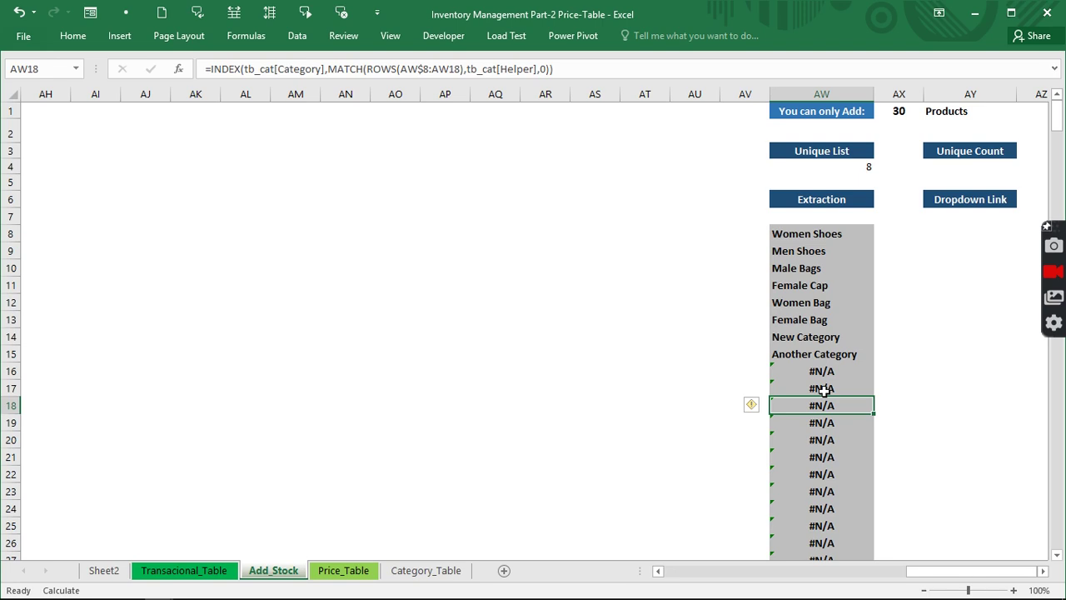
left_click(965, 168)
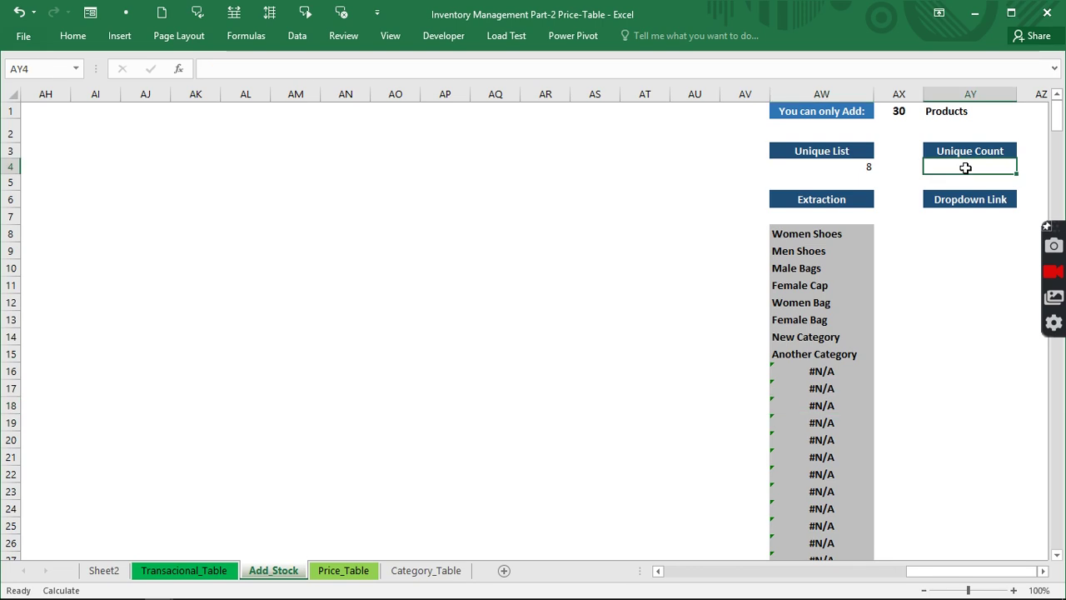
type("=")
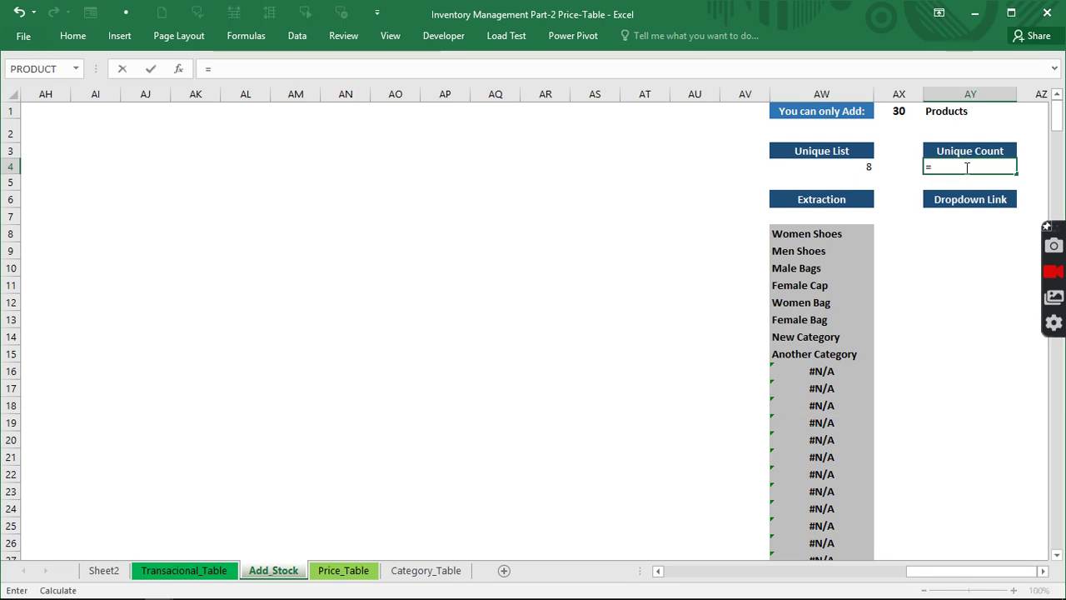
type("countif")
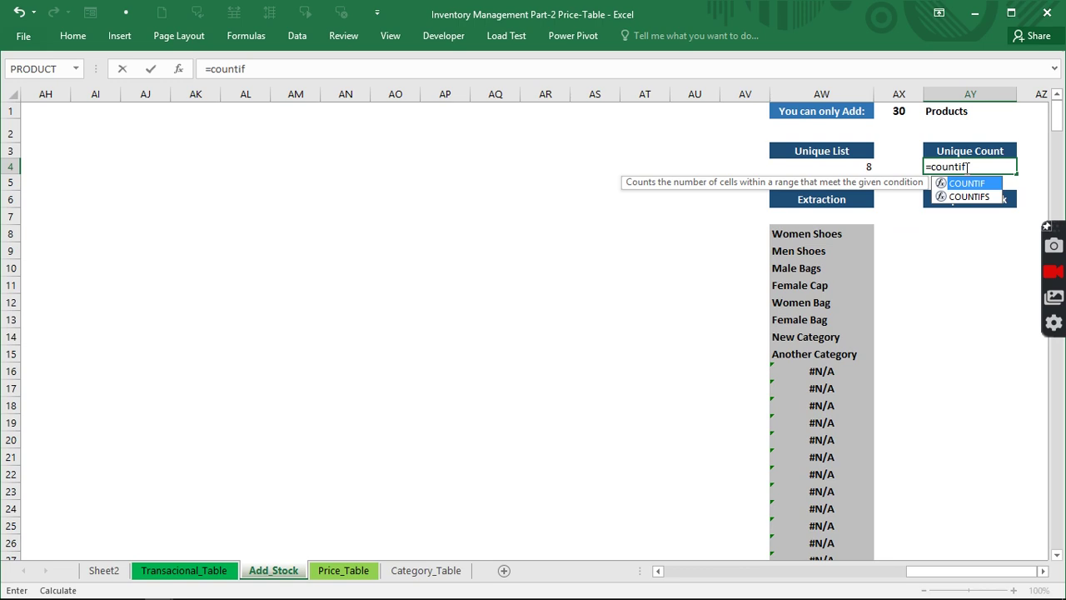
key("Tab")
left_click(802, 231)
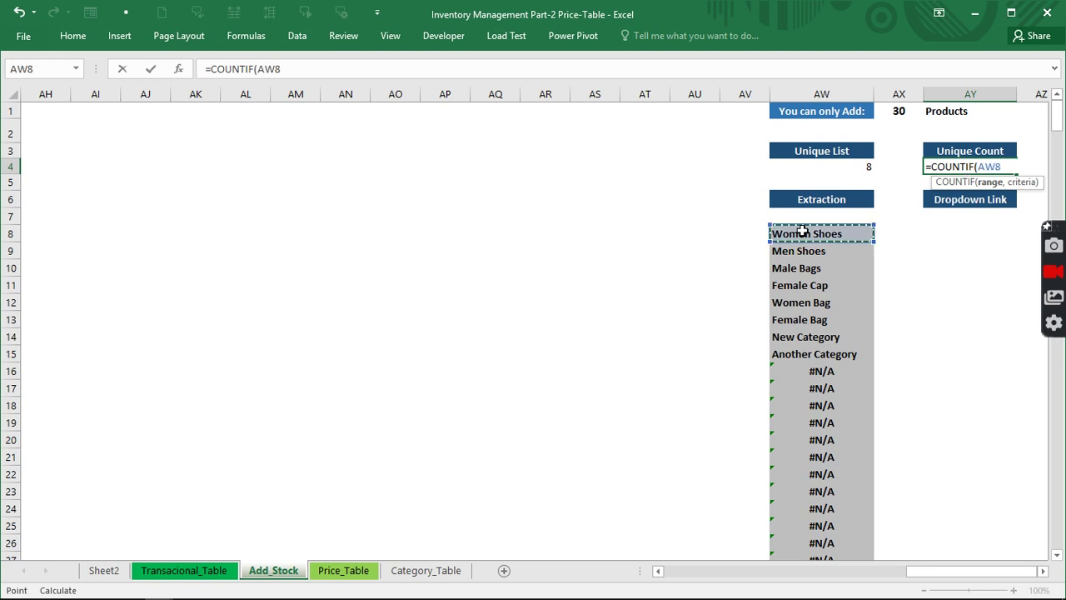
key("ctrl+shift+Down")
type(",")
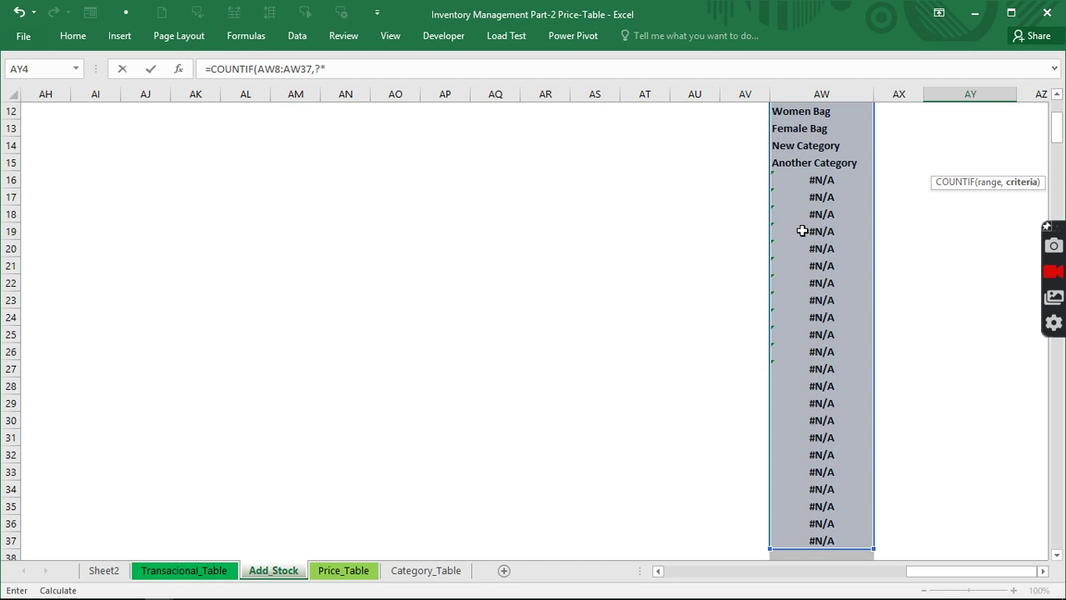
Step: Complete the AY4 COUNTIF formula with "?*" in quotation marks as its criteria
key("BackSpace")
key("BackSpace")
key("BackSpace")
type(",")
key("Return")
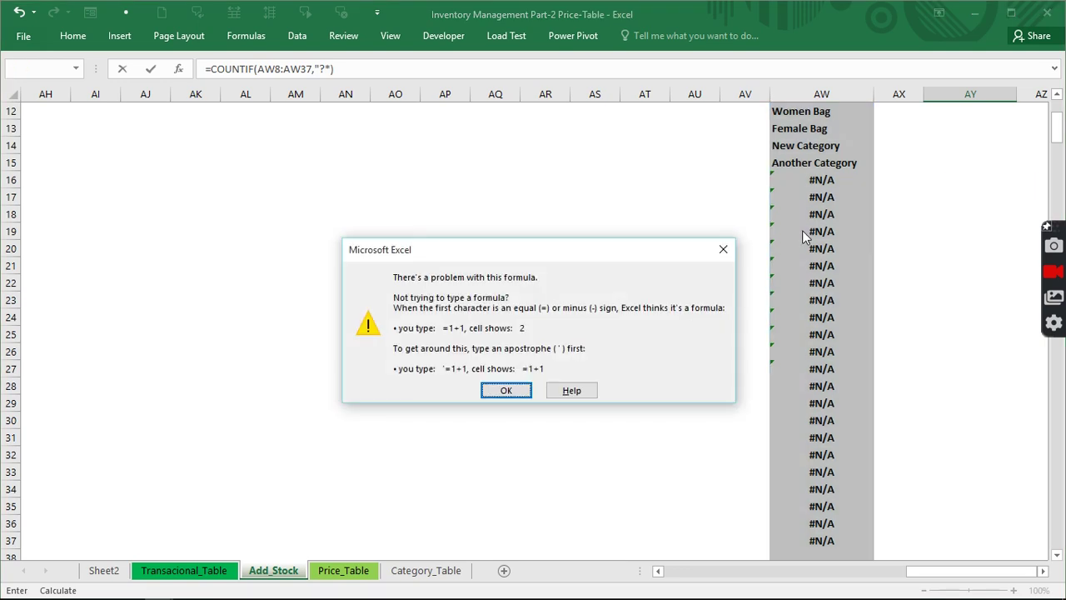
left_click(507, 391)
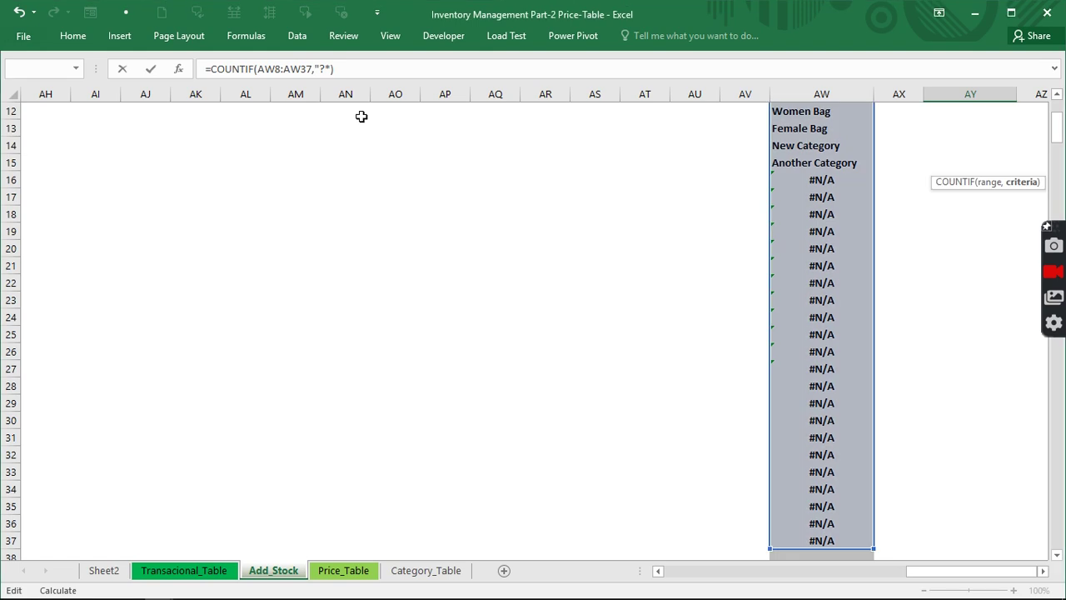
left_click(332, 68)
type(")")
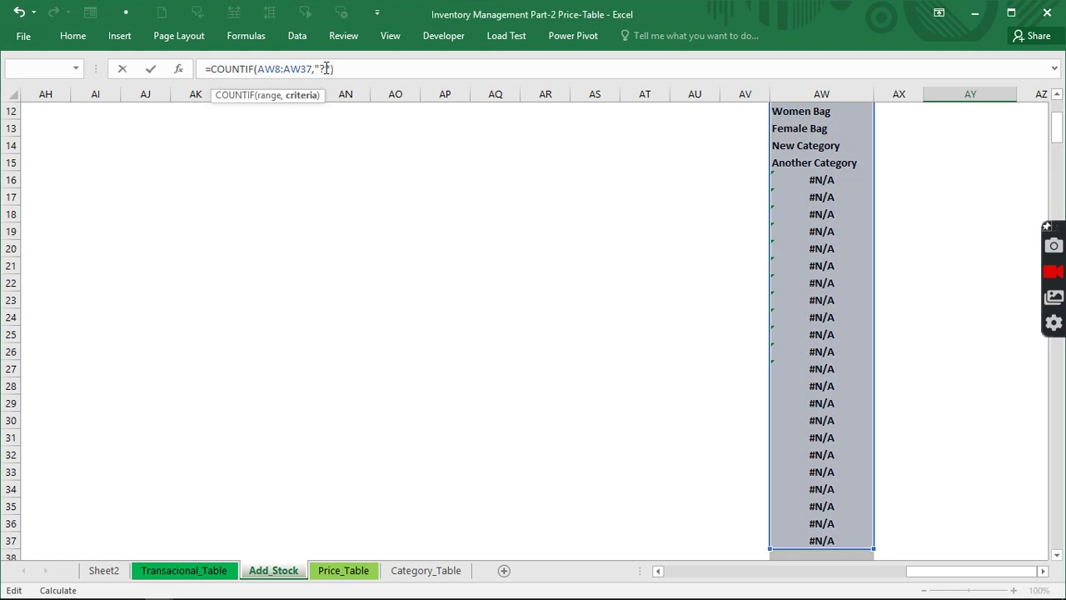
type("\"")
key("Return")
scroll(969, 339, "up", 1)
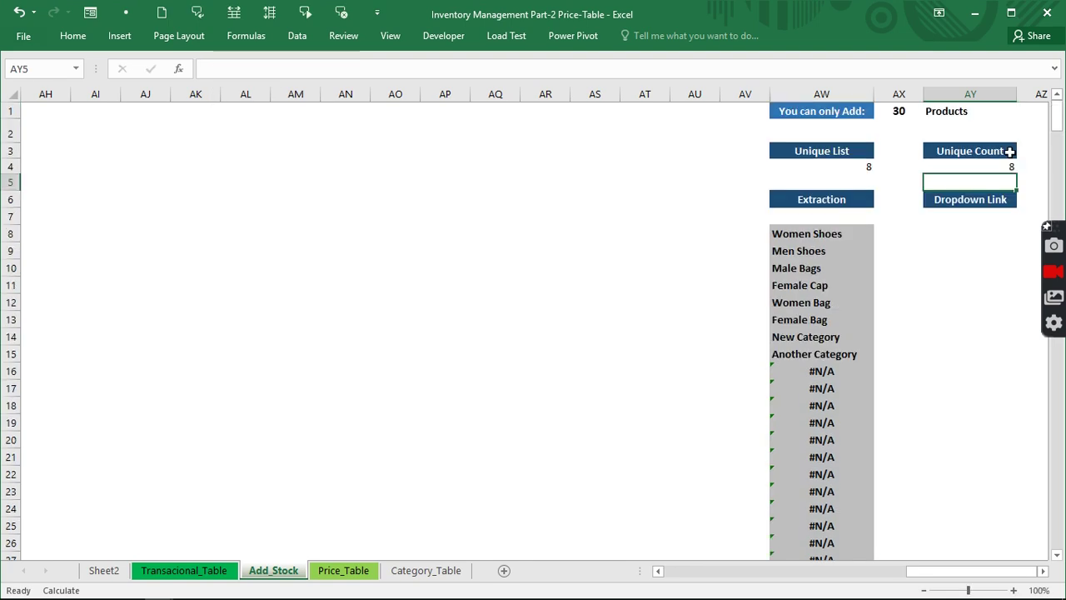
Step: Wrap the AW8 extraction formula in an IF function with the logical test ROWS(AW$8:AW8)>AW4
left_click(979, 167)
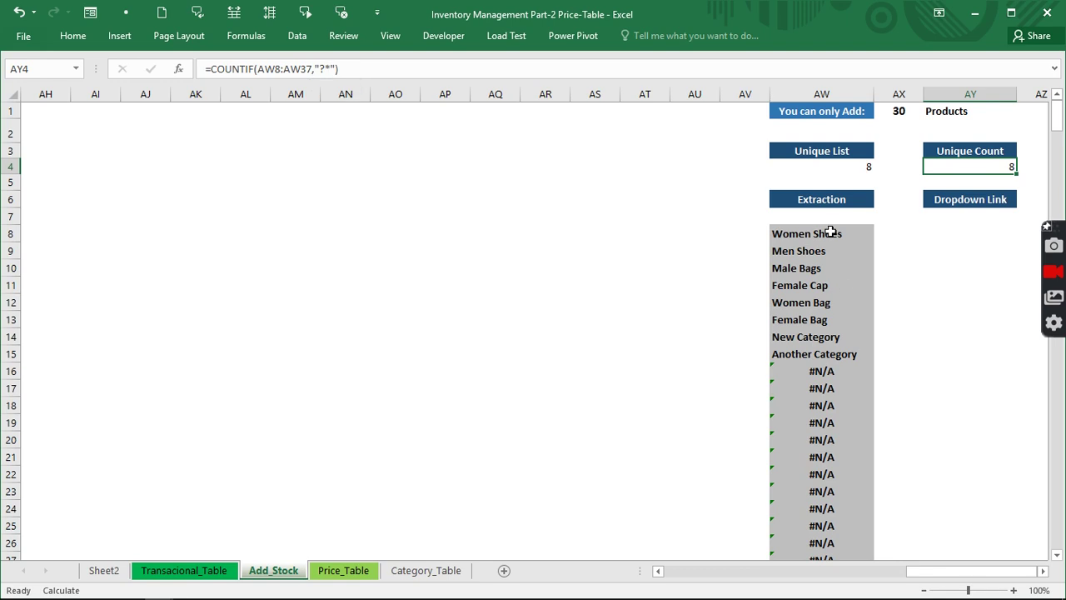
left_click_drag(830, 232, 838, 375)
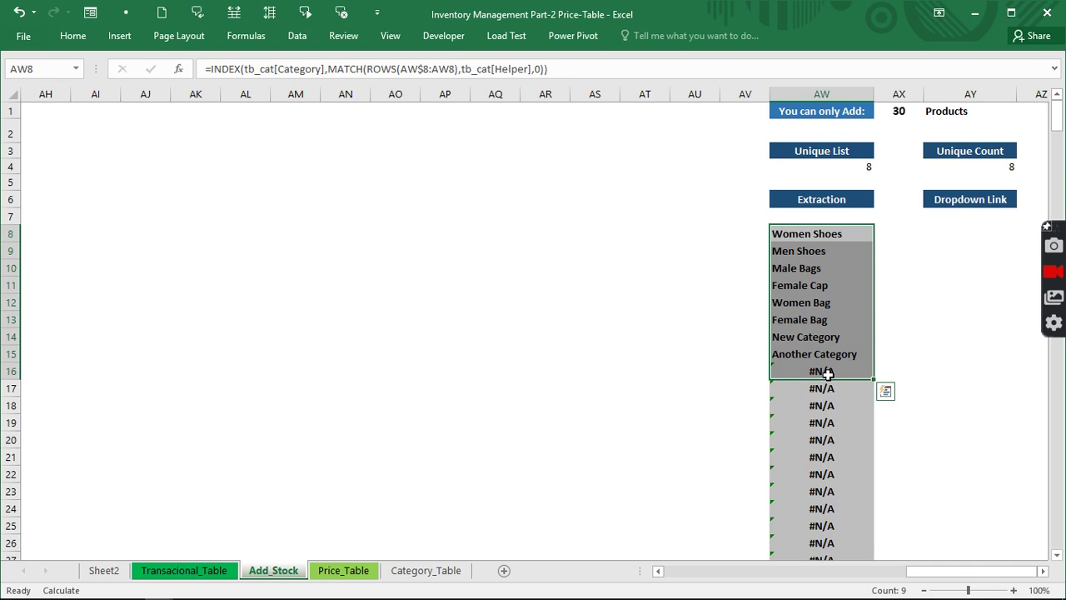
left_click(895, 305)
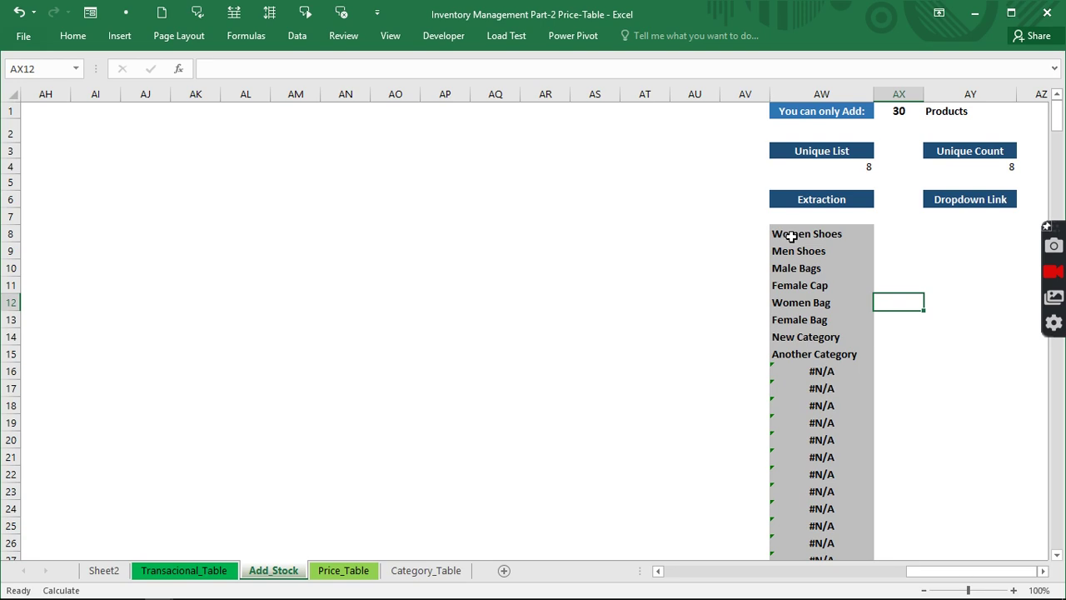
left_click(791, 237)
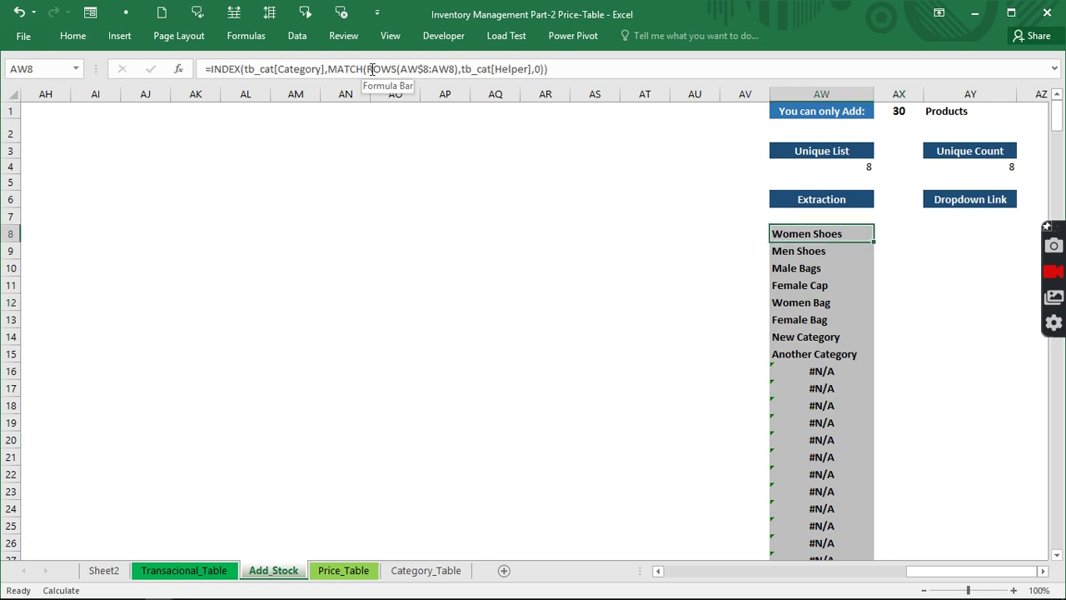
left_click_drag(367, 69, 461, 69)
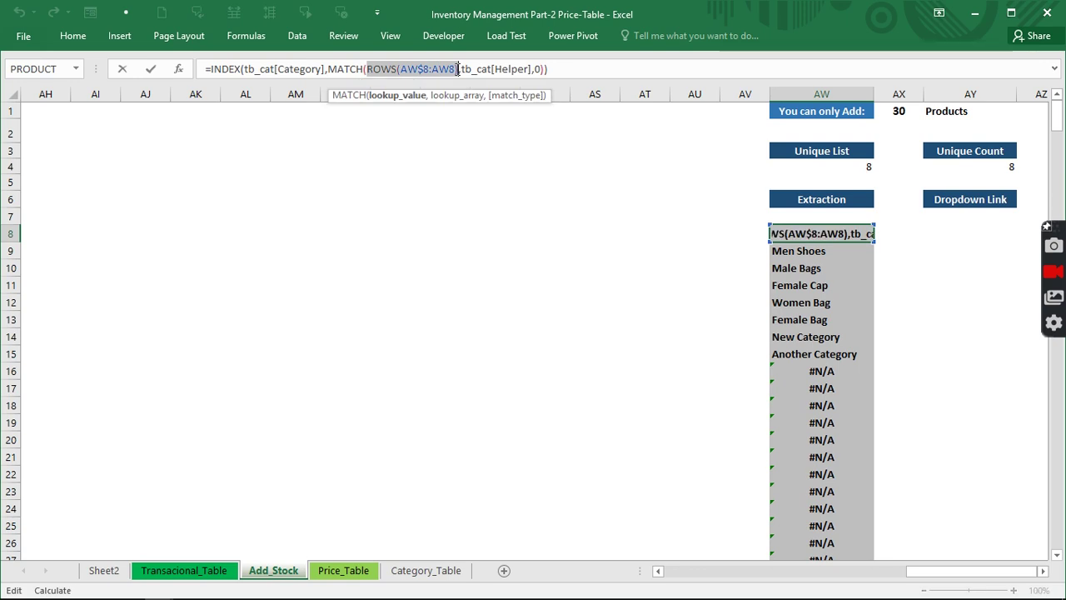
left_click(209, 68)
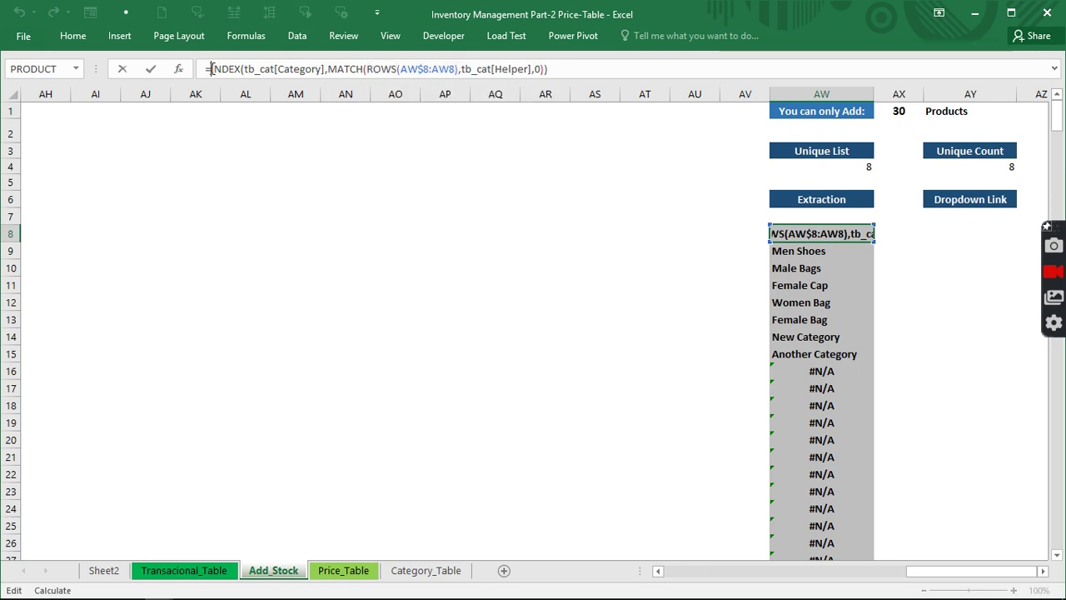
type("IF(")
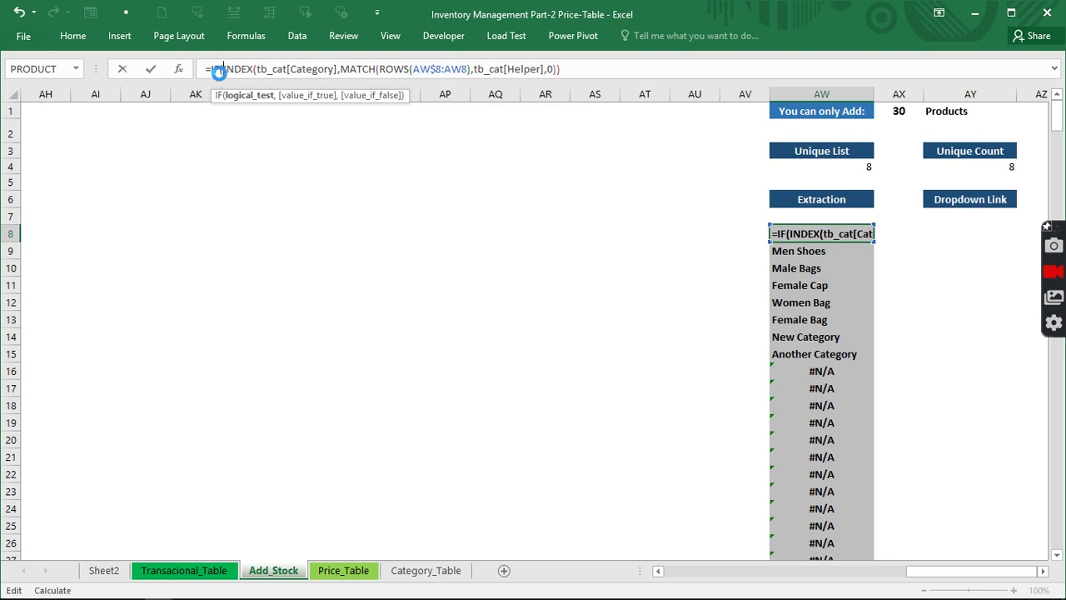
key("ctrl+v")
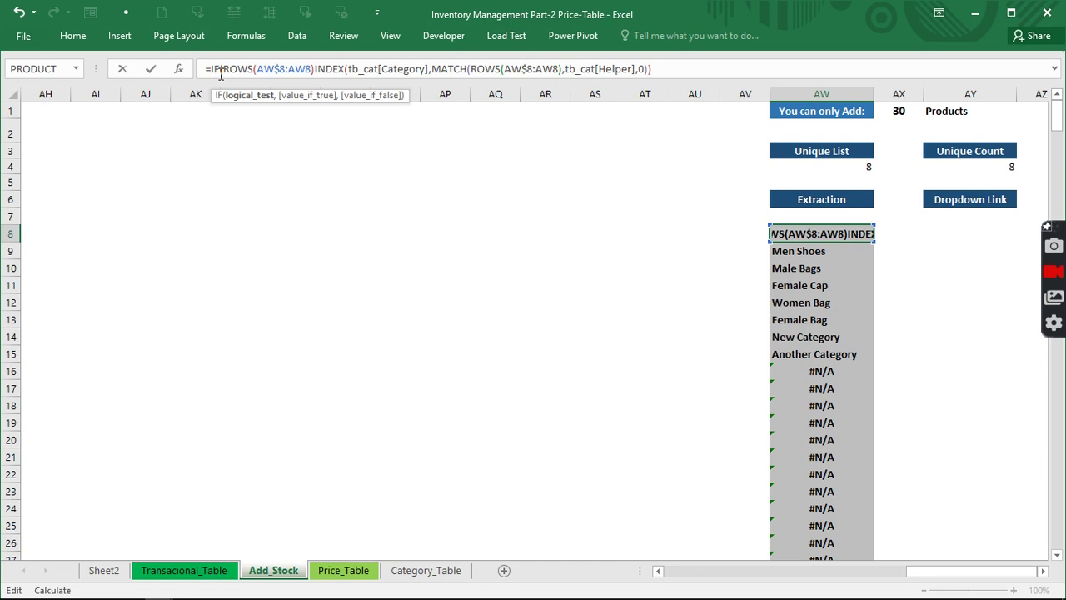
type(">")
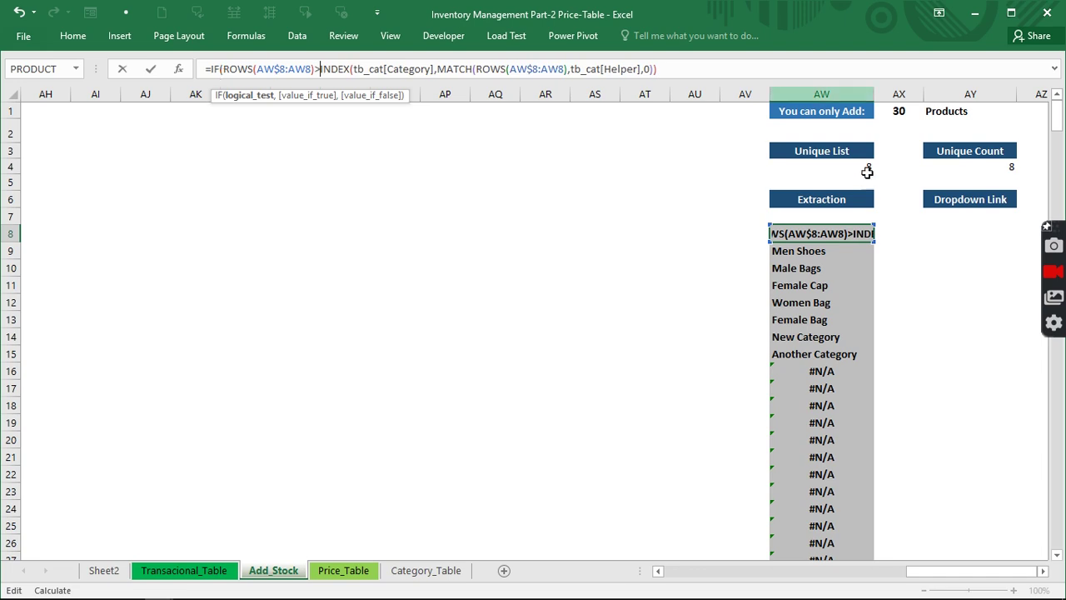
left_click(865, 167)
Step: Complete the AW8 IF formula with "" as the value if true and the INDEX expression as the value if false
type(",\"\"")
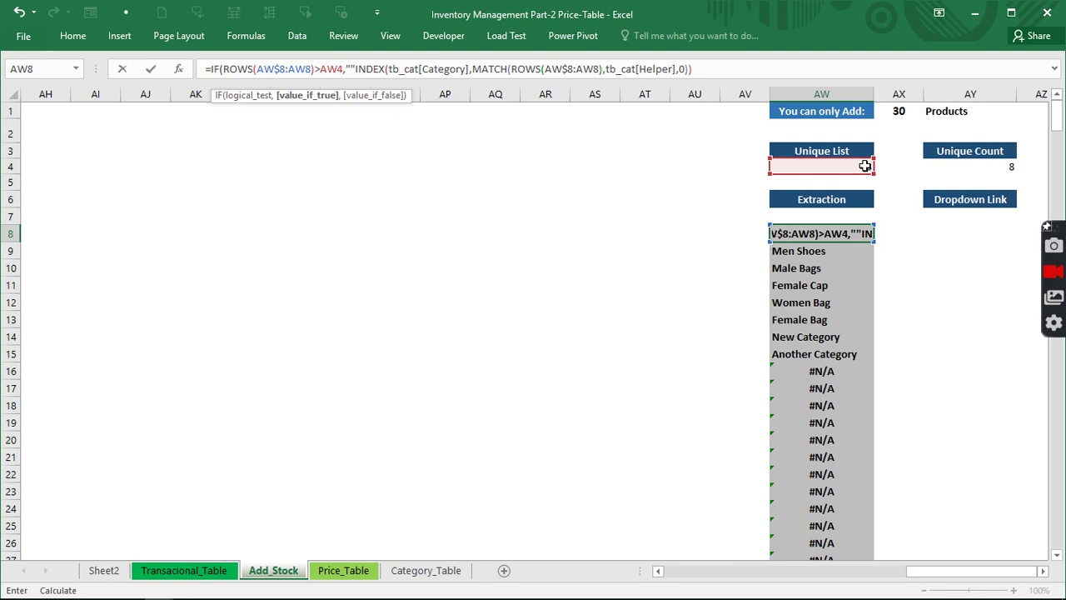
type(",")
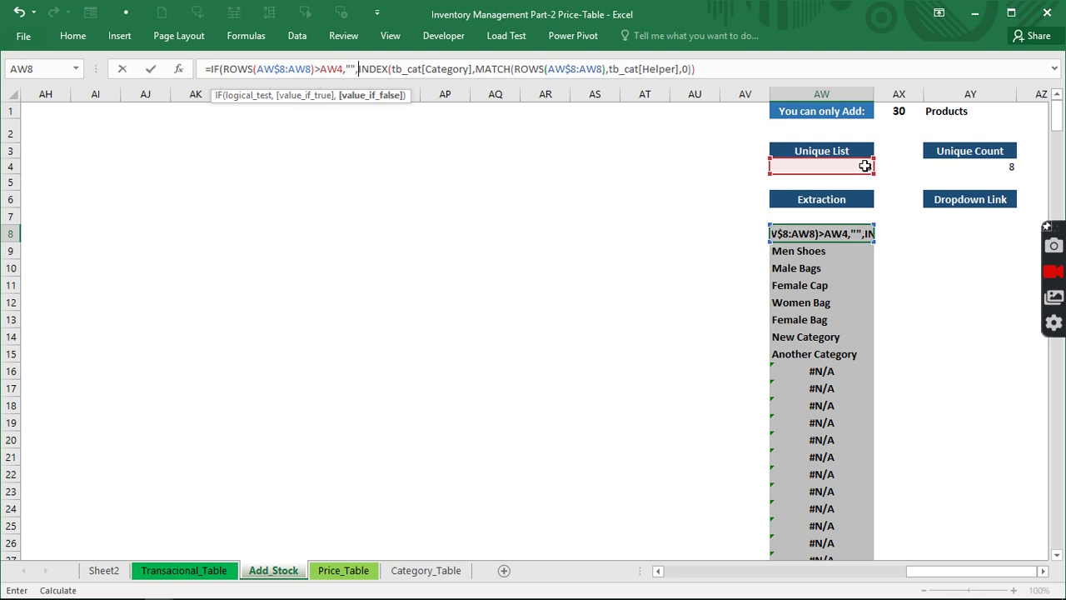
left_click(704, 69)
type(")")
key("ctrl+Return")
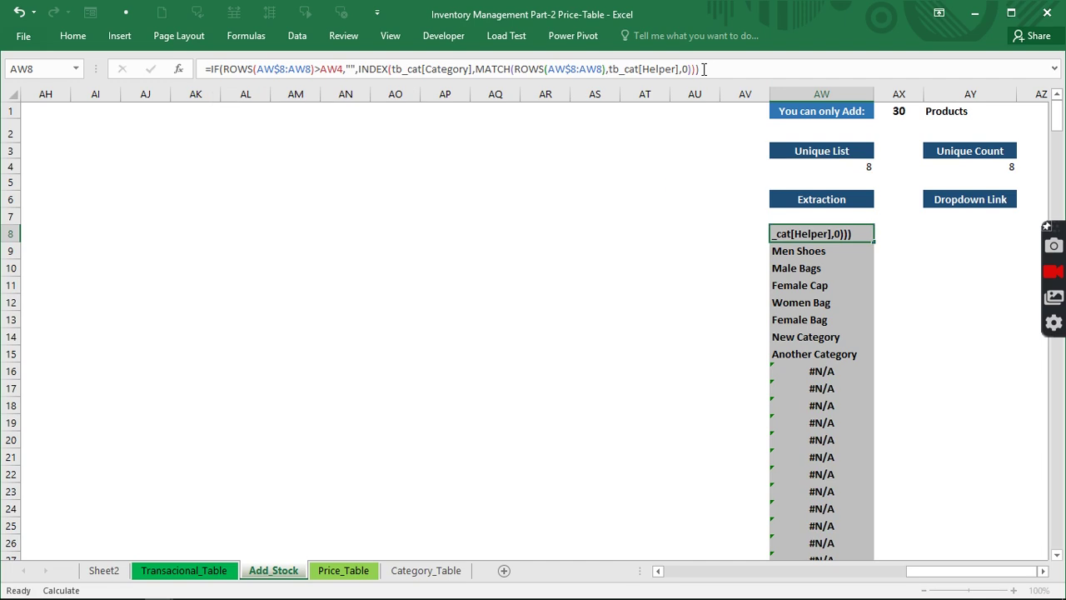
key("Down")
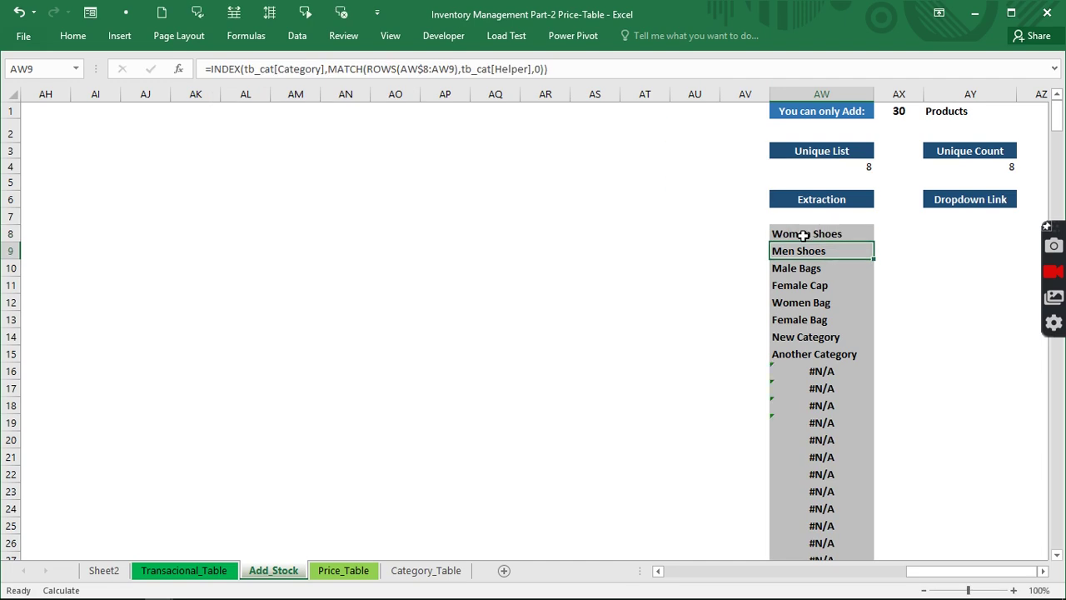
Step: Make the AW4 reference absolute as $AW$4 in the AW8 formula, and fill the formula down the Extraction column
left_click(804, 236)
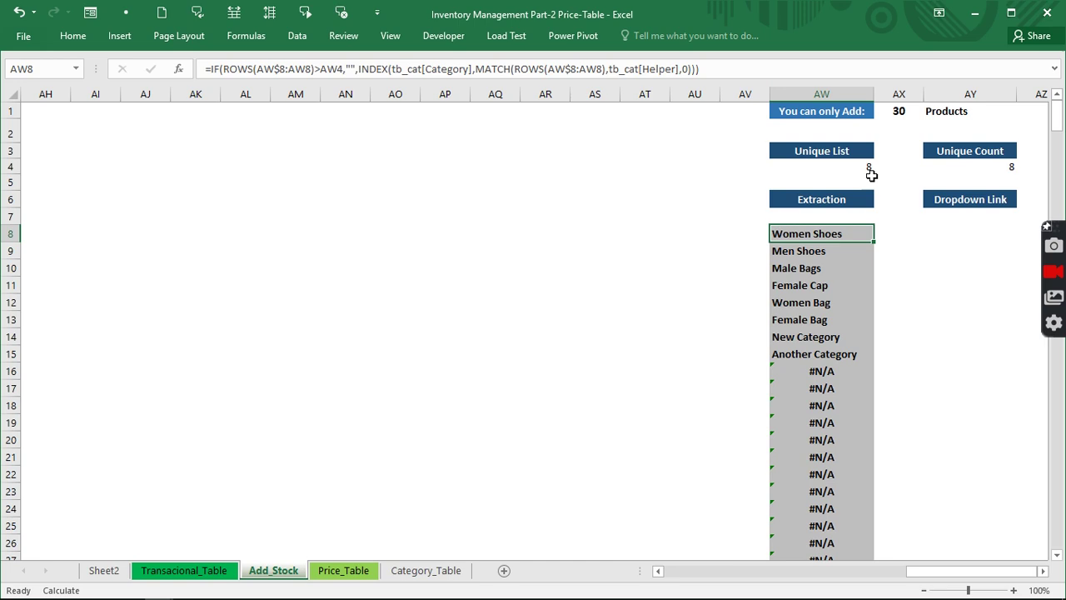
left_click(323, 70)
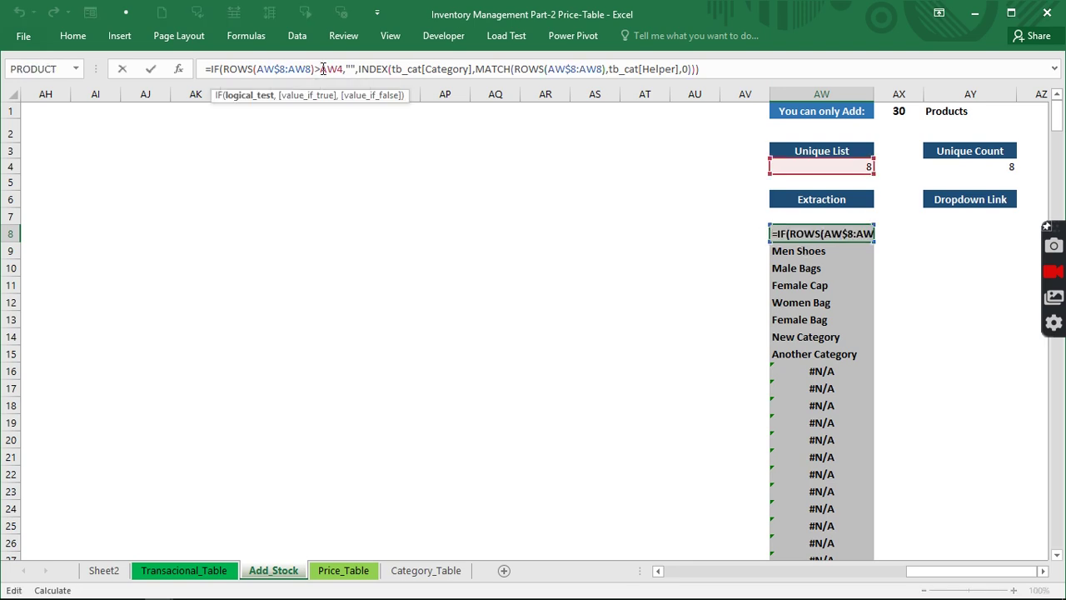
type("$")
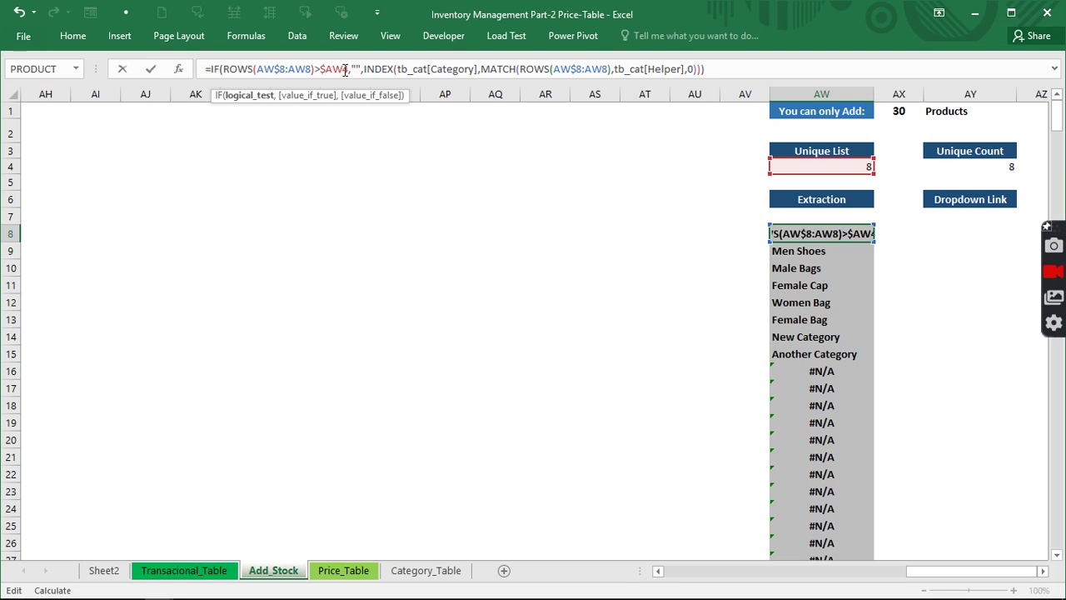
left_click(345, 69)
type("$")
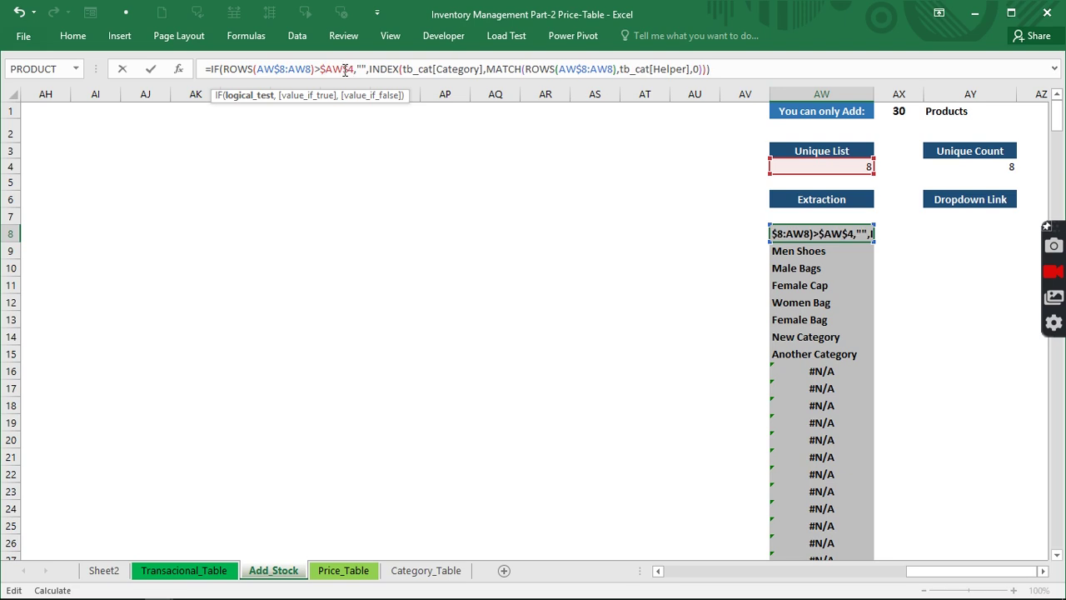
key("Return")
left_click(869, 238)
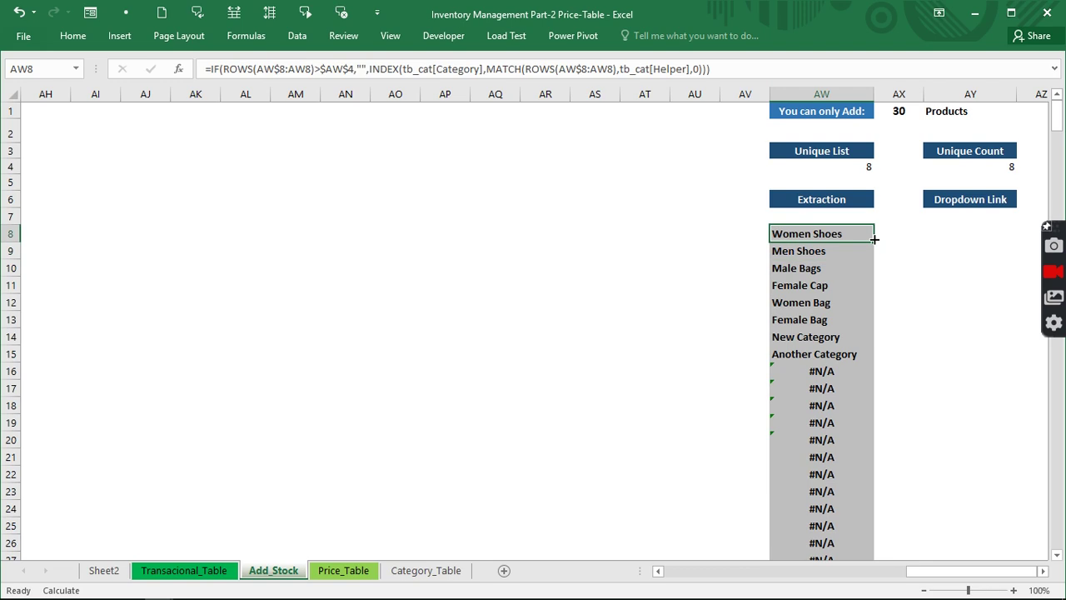
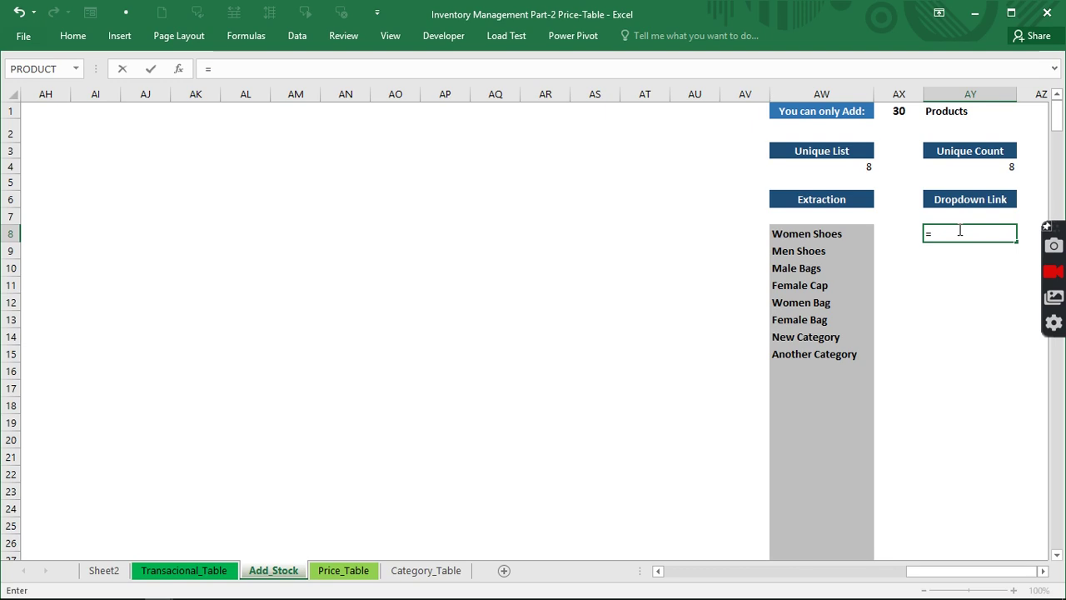
Step: Build the AY8 OFFSET formula with AW8 as reference, blank rows and columns, and COUNTIF(AW8:AW37,"?*") as the height
type("off")
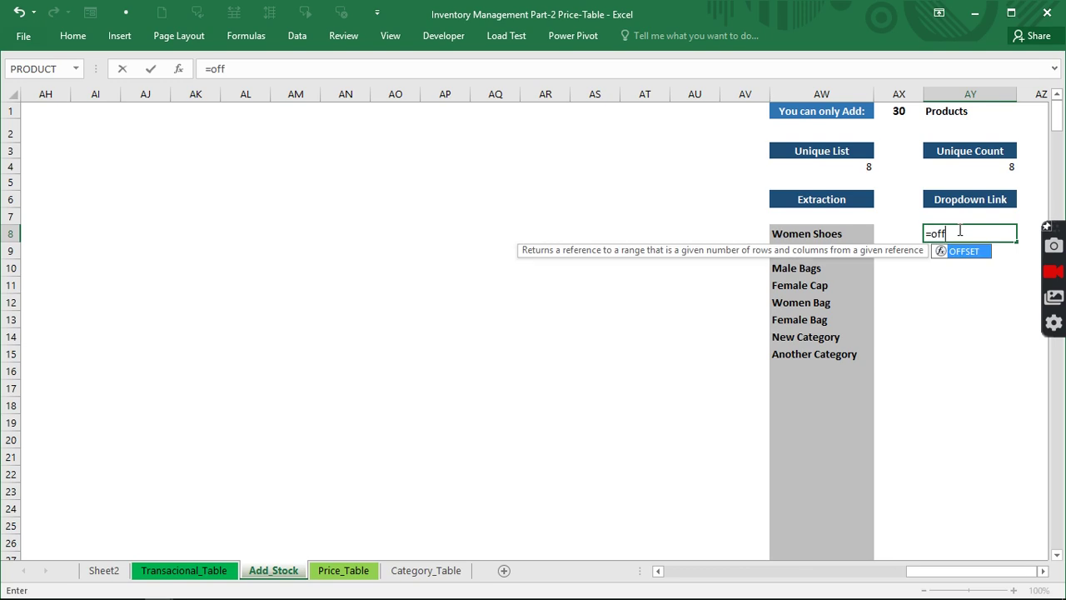
key("Tab")
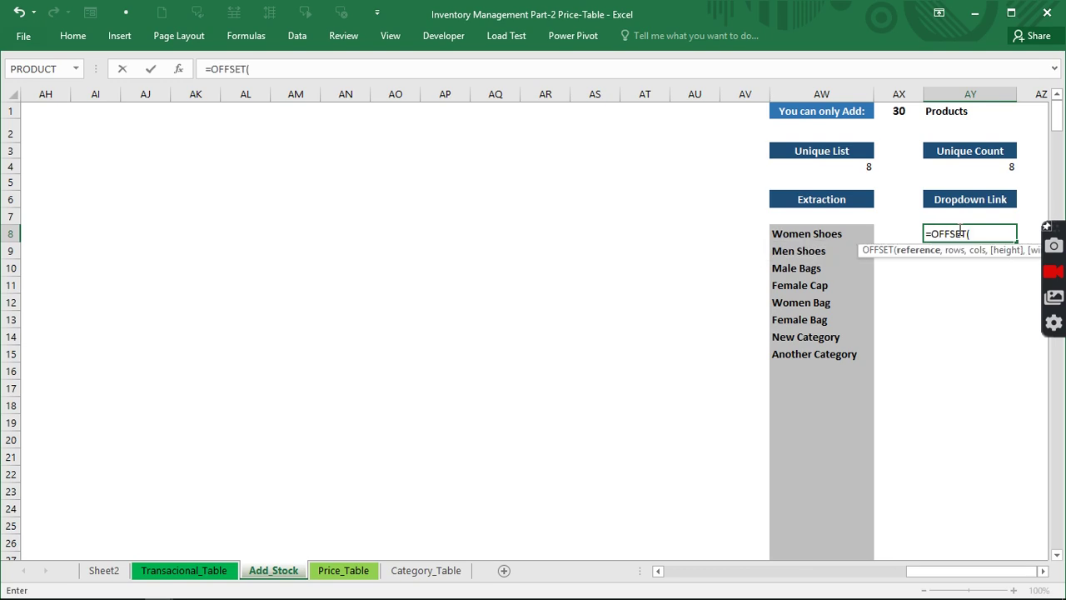
left_click(821, 234)
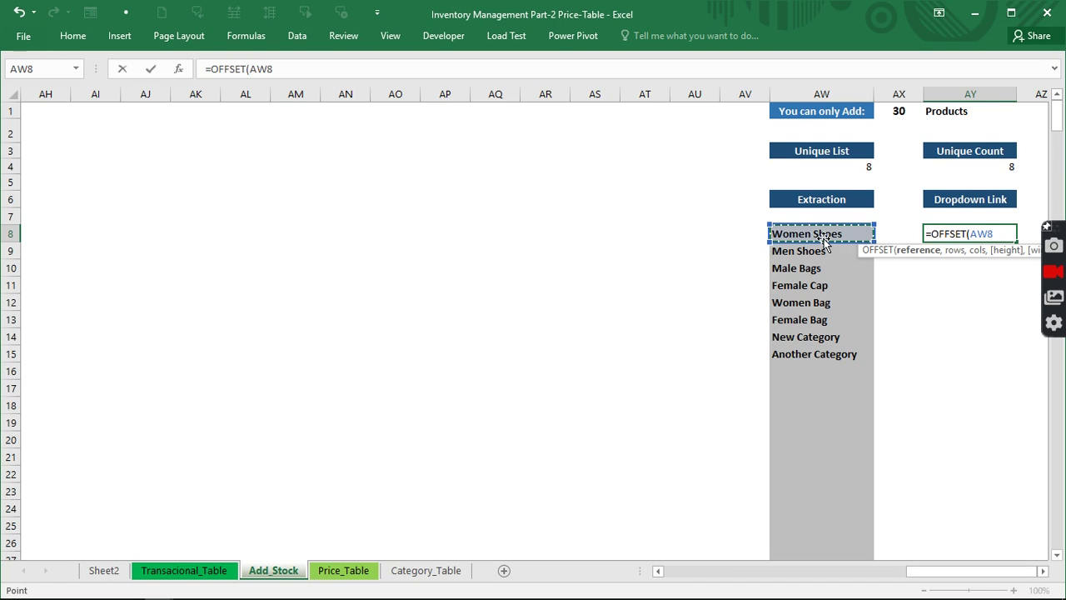
type(",,,")
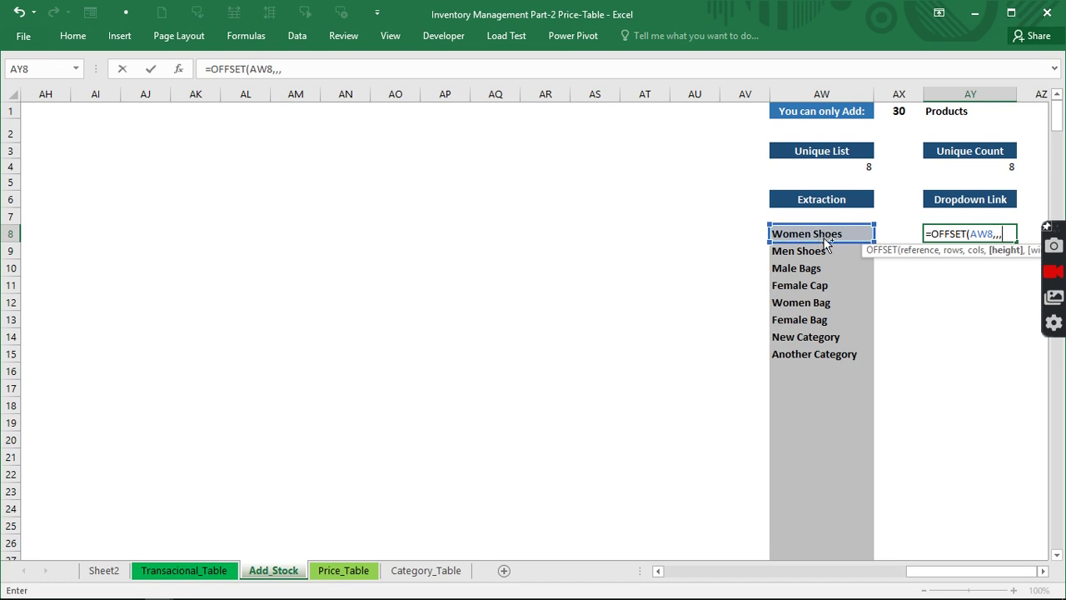
type("COUNTIF(AW8:AW37,\"?*\")")
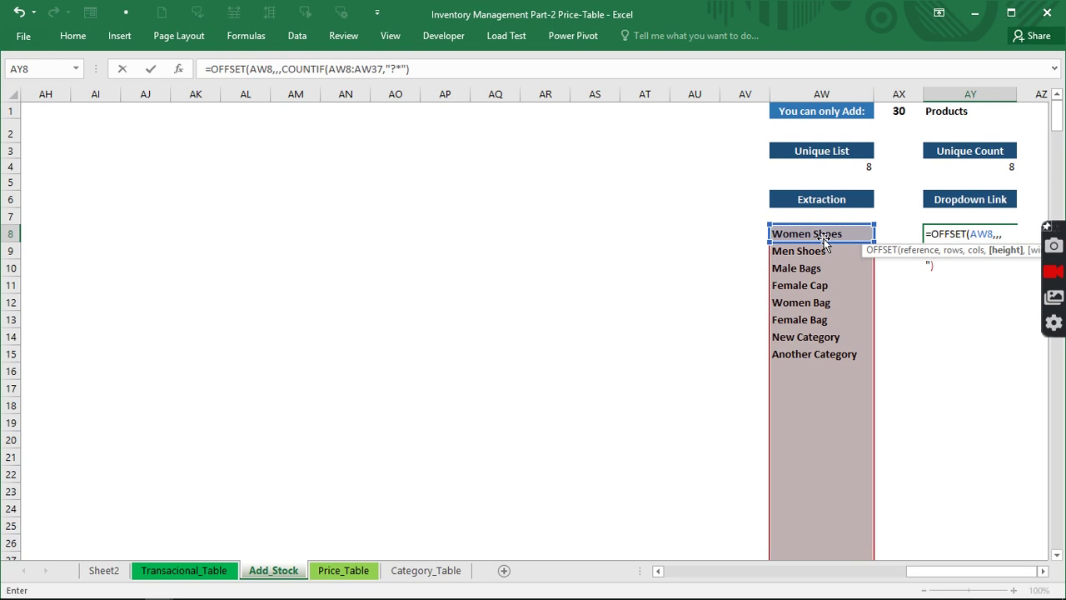
left_click(434, 66)
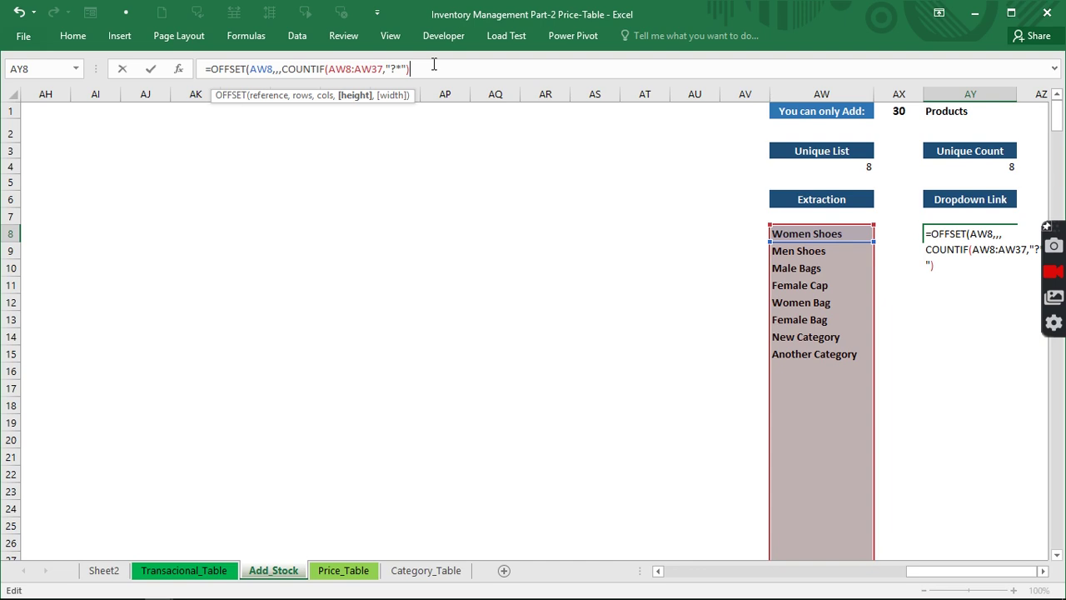
type(")")
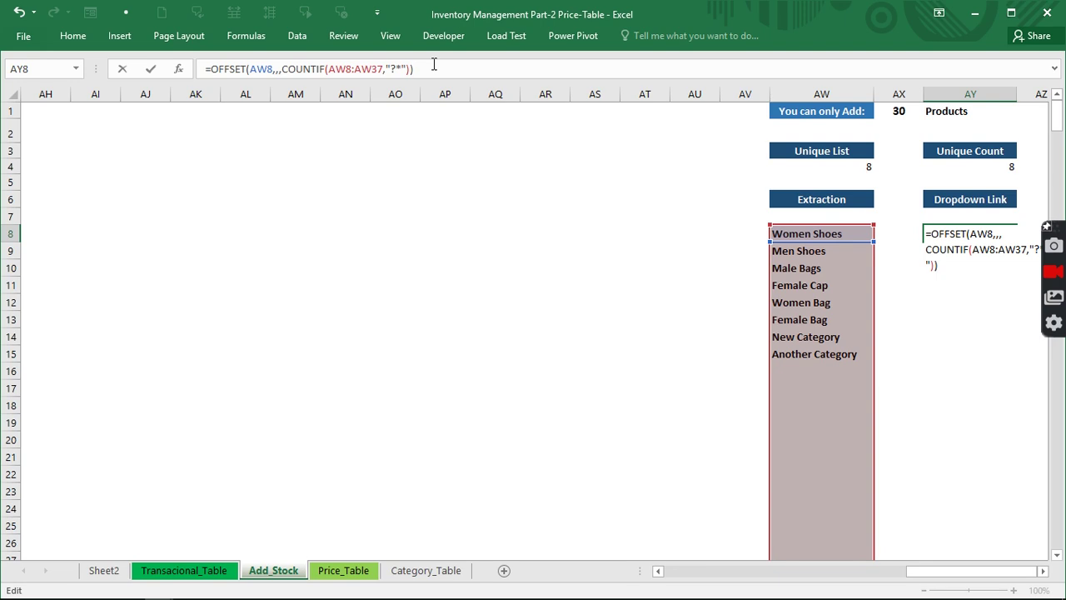
Step: Make the OFFSET reference in the AY8 formula absolute as $AW$8
left_click(247, 68)
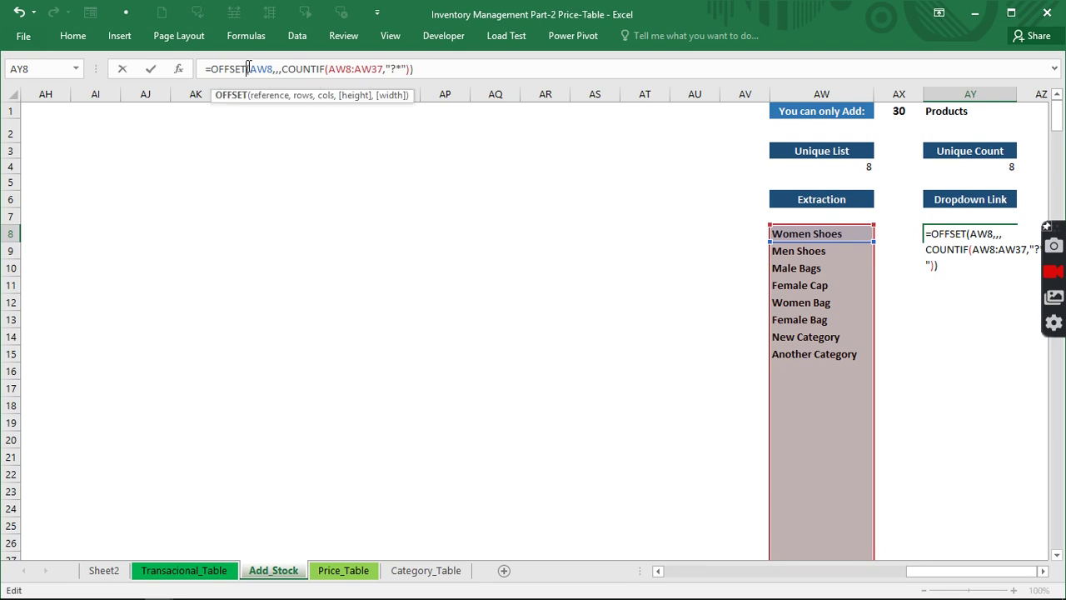
left_click(251, 68)
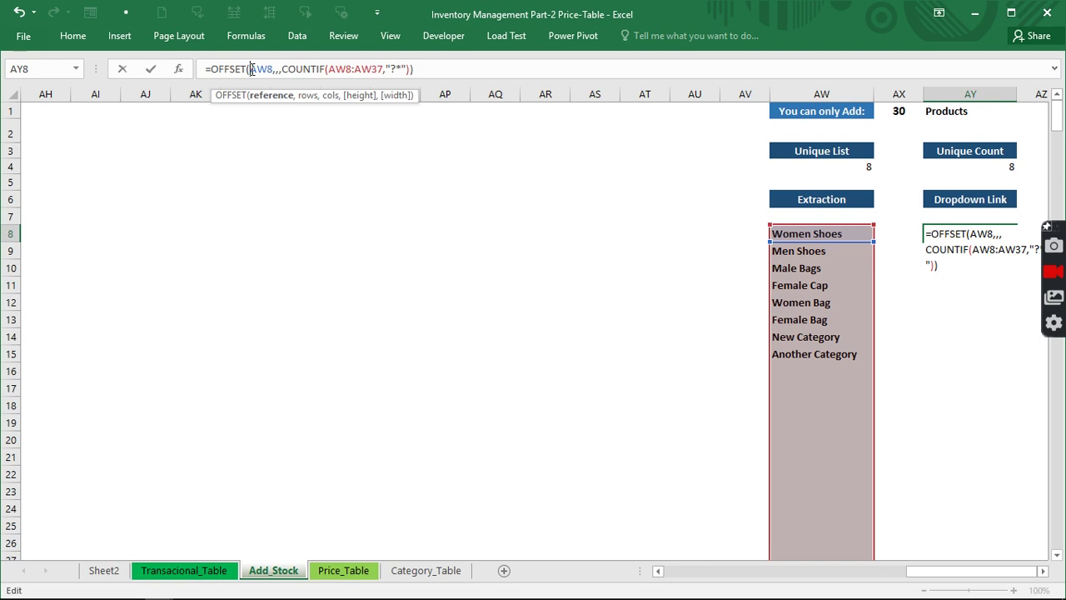
type("$")
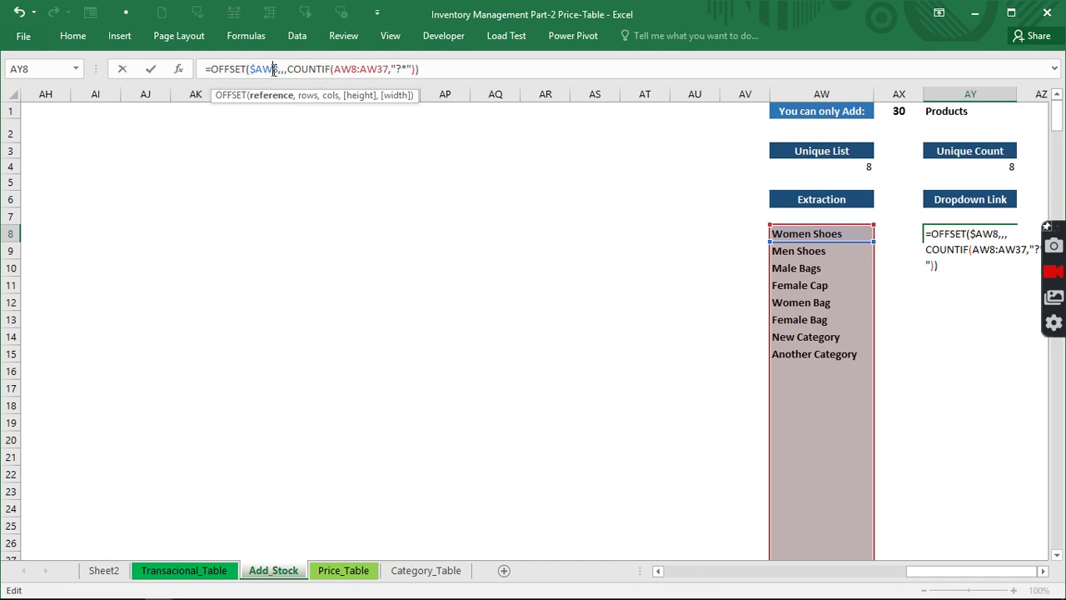
left_click(275, 69)
type("$")
Step: Make the COUNTIF range in the AY8 formula absolute as $AW$8:$AW$37 and enter the formula
left_click(339, 69)
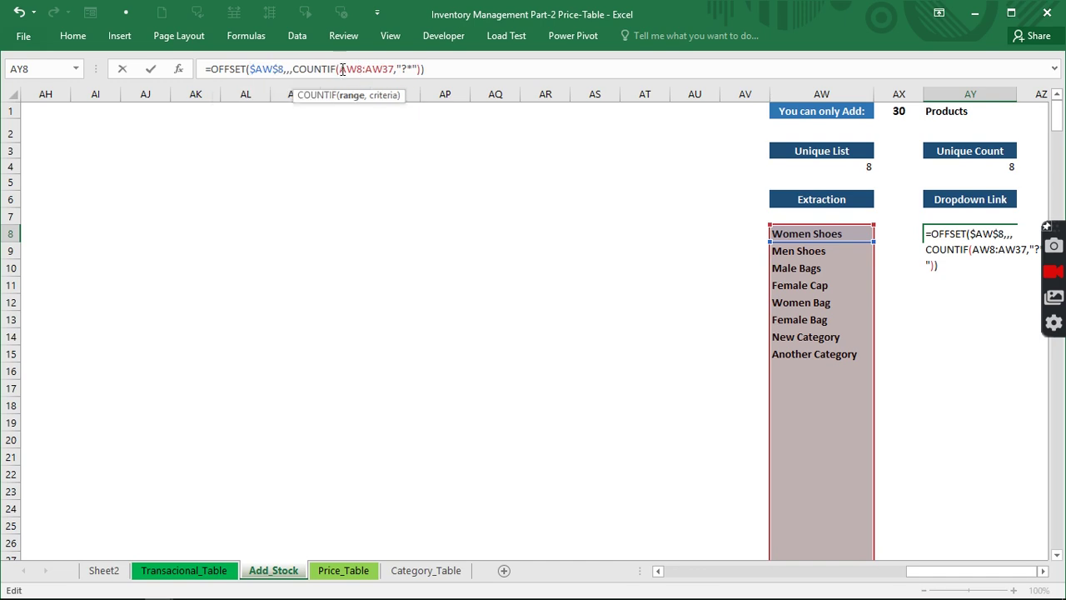
type("$")
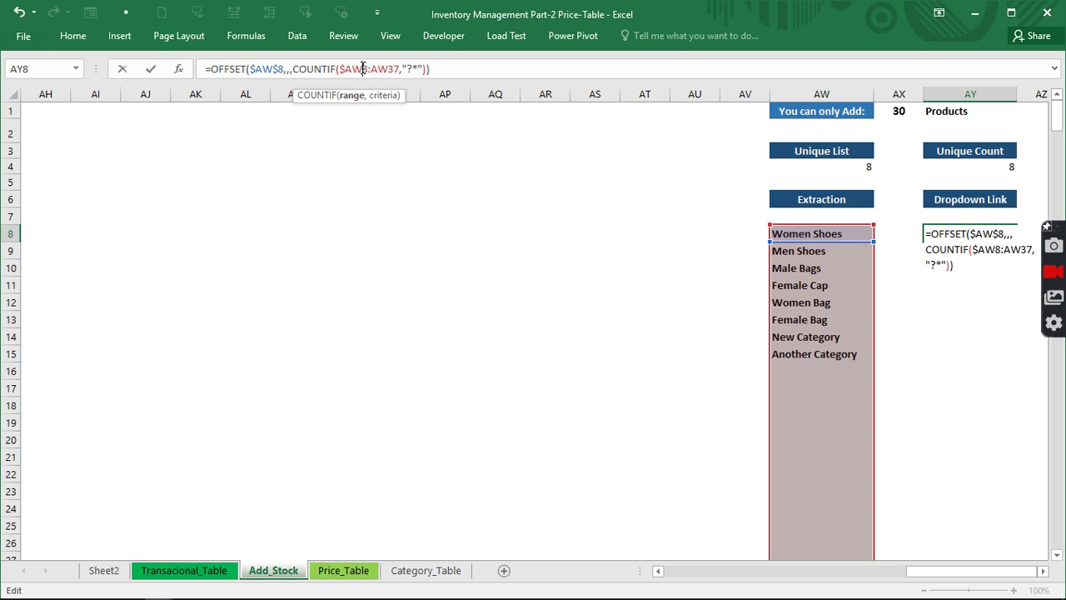
left_click(363, 68)
type("$")
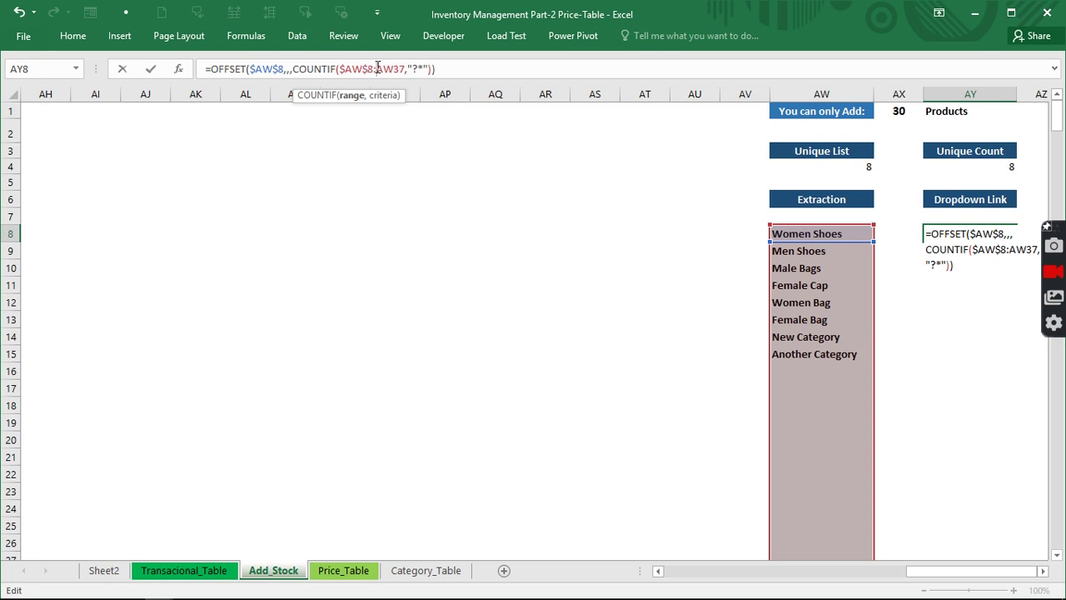
left_click(377, 68)
type("$")
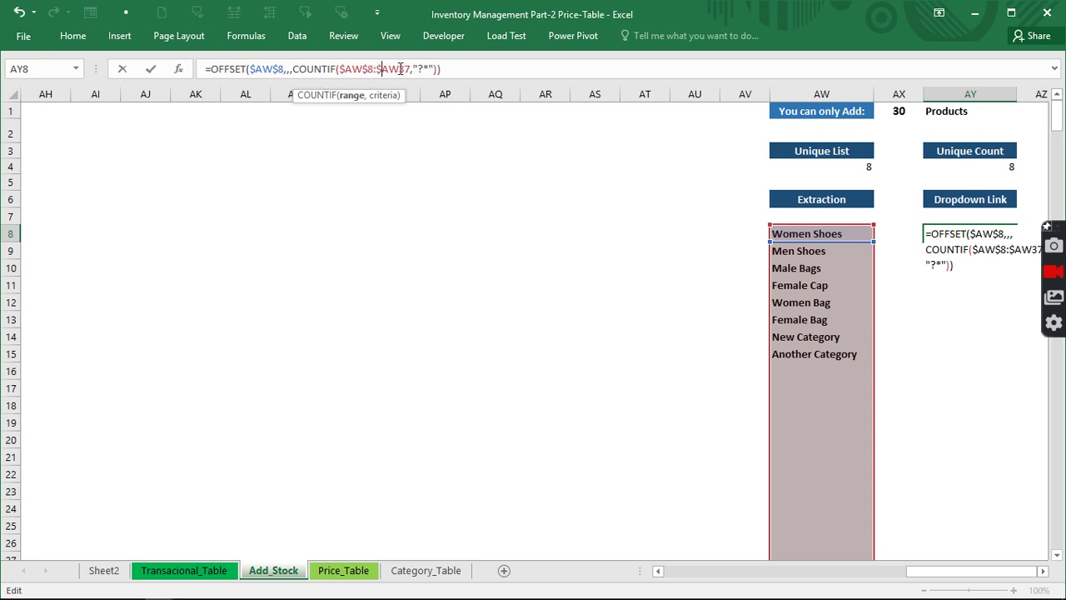
left_click(398, 69)
type("$")
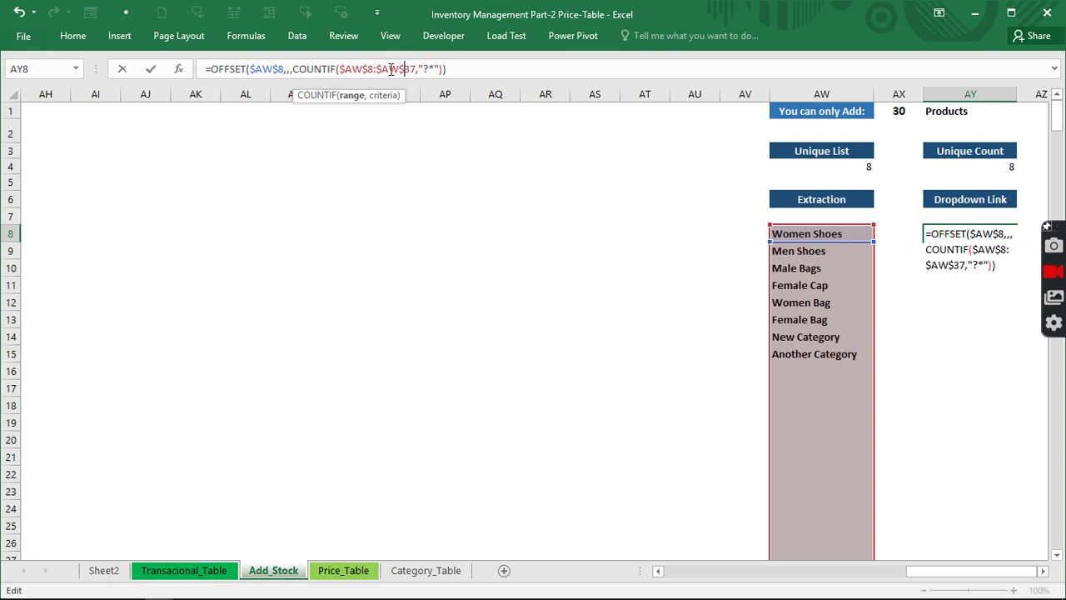
key("Return")
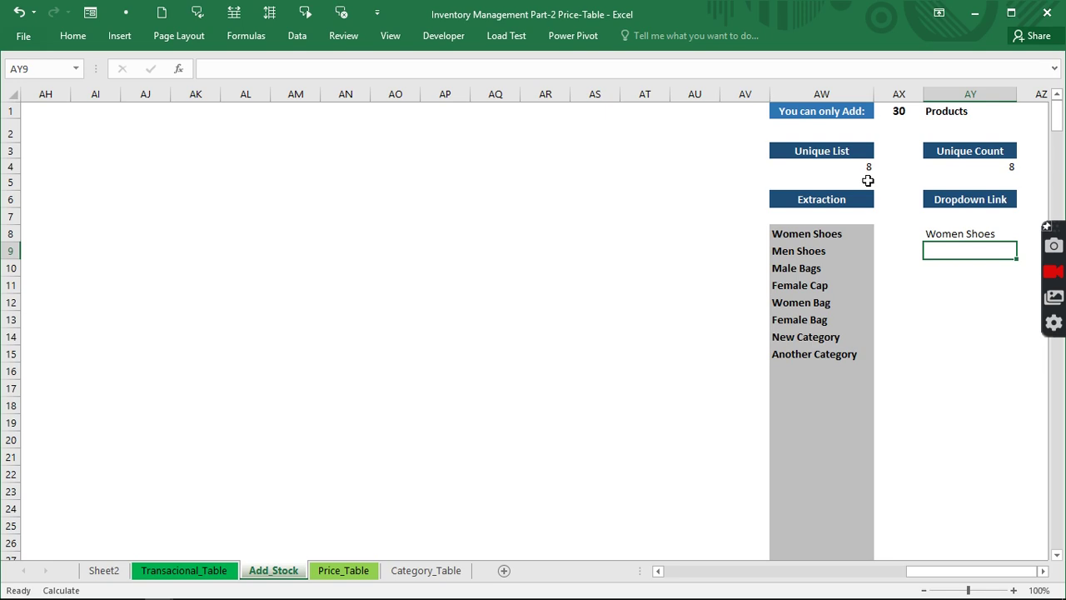
Step: Copy the full OFFSET formula text from AY8 without altering the cell
left_click(955, 234)
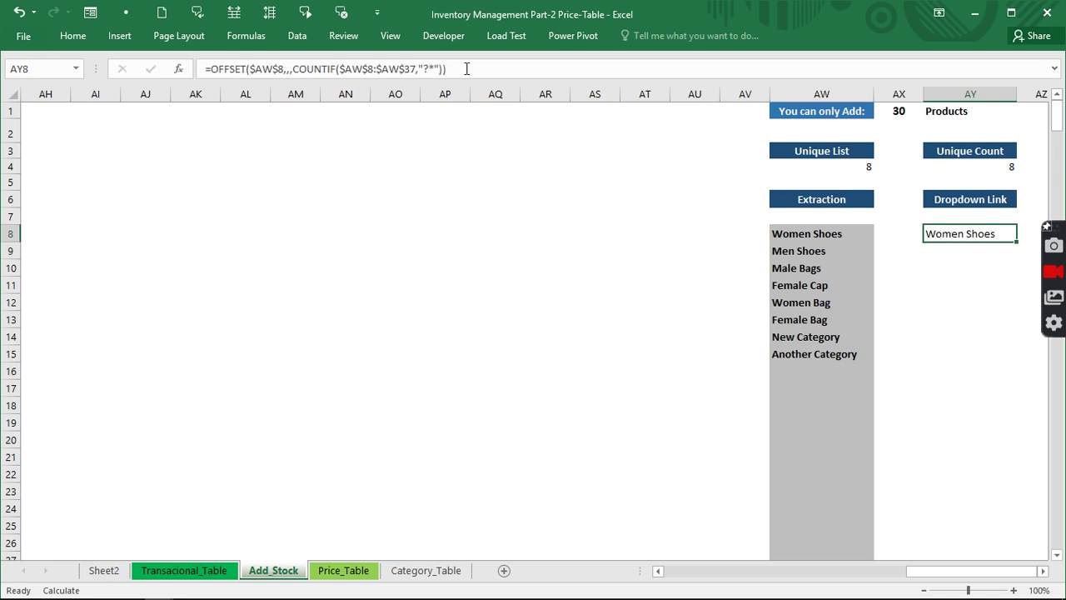
left_click_drag(466, 69, 213, 69)
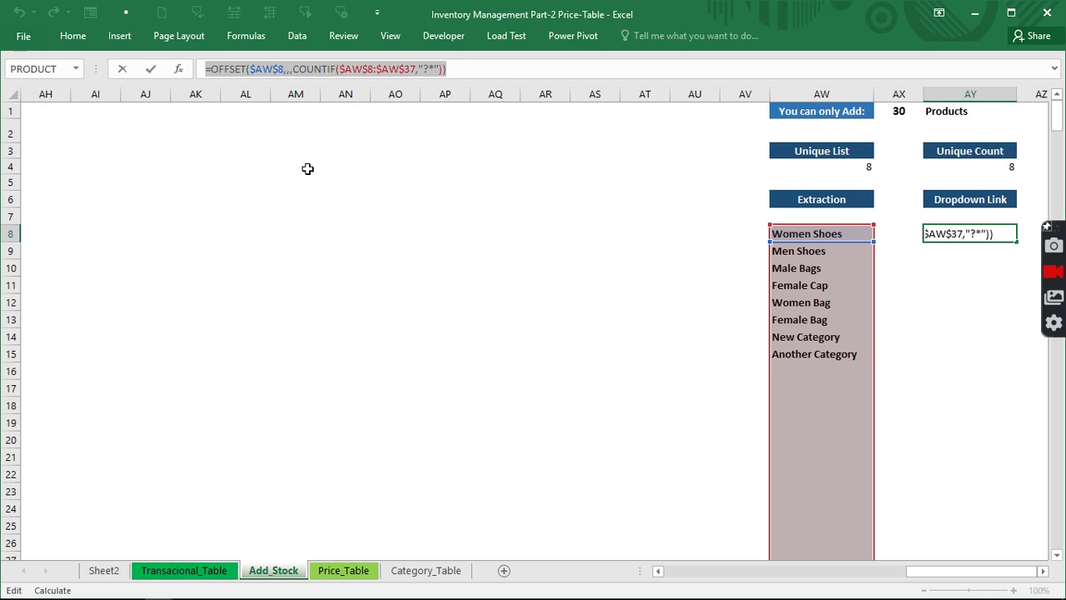
key("Escape")
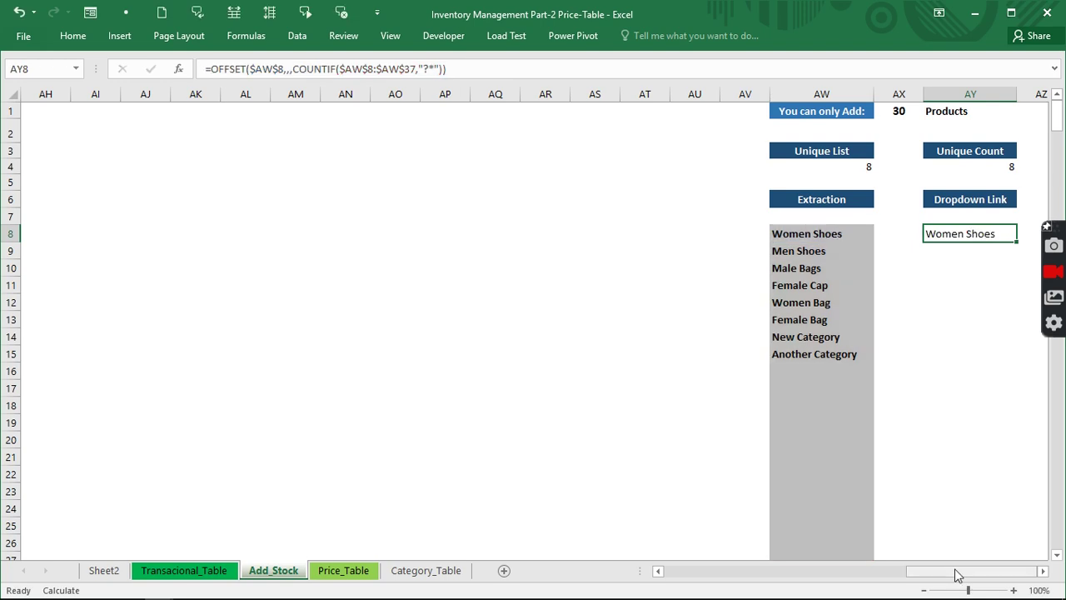
Step: Apply List data validation to the Stock-In-Table's Category cells from I6 down, with the copied OFFSET formula as the source
left_click_drag(956, 574, 710, 573)
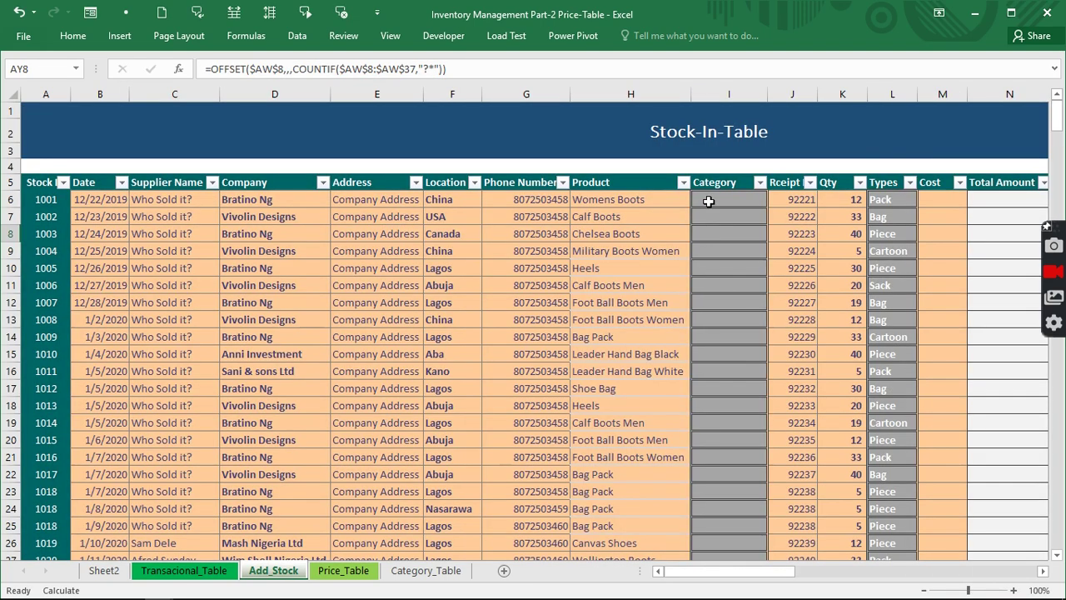
left_click(708, 200)
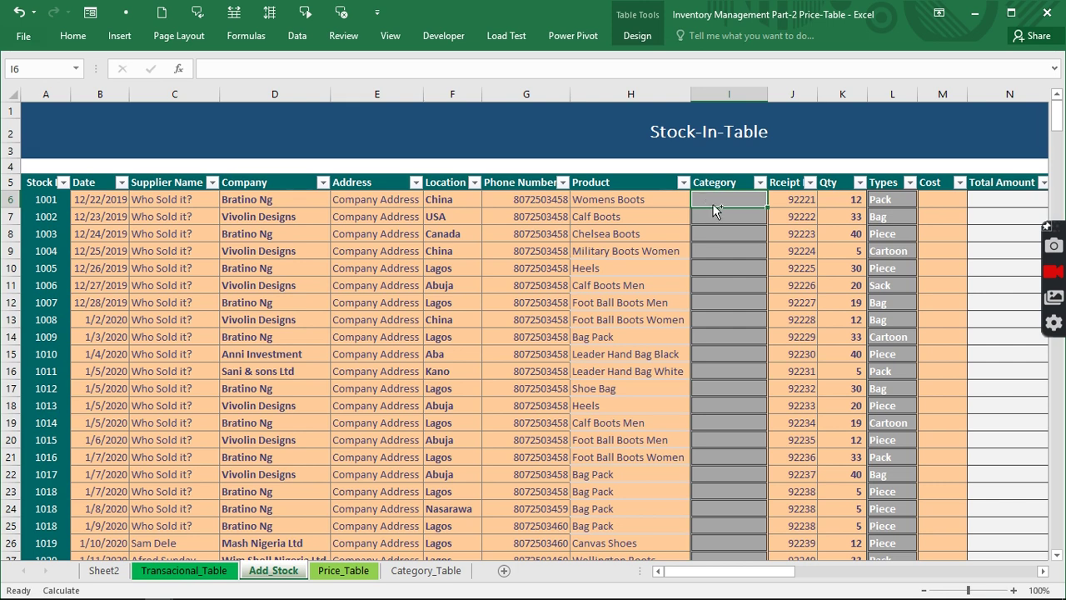
key("ctrl+shift+Down")
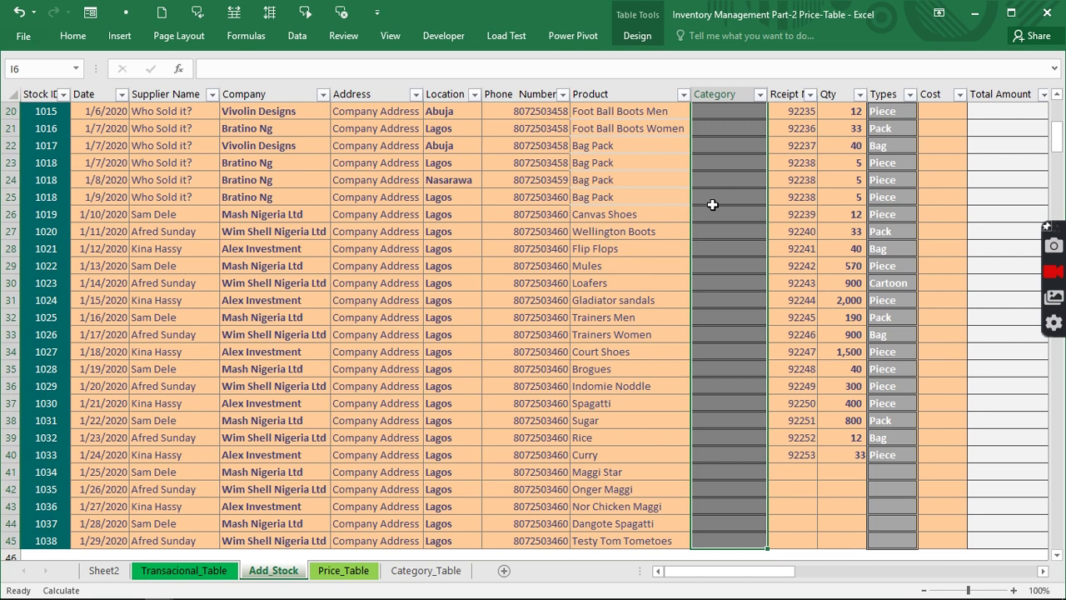
scroll(712, 204, "up", 3)
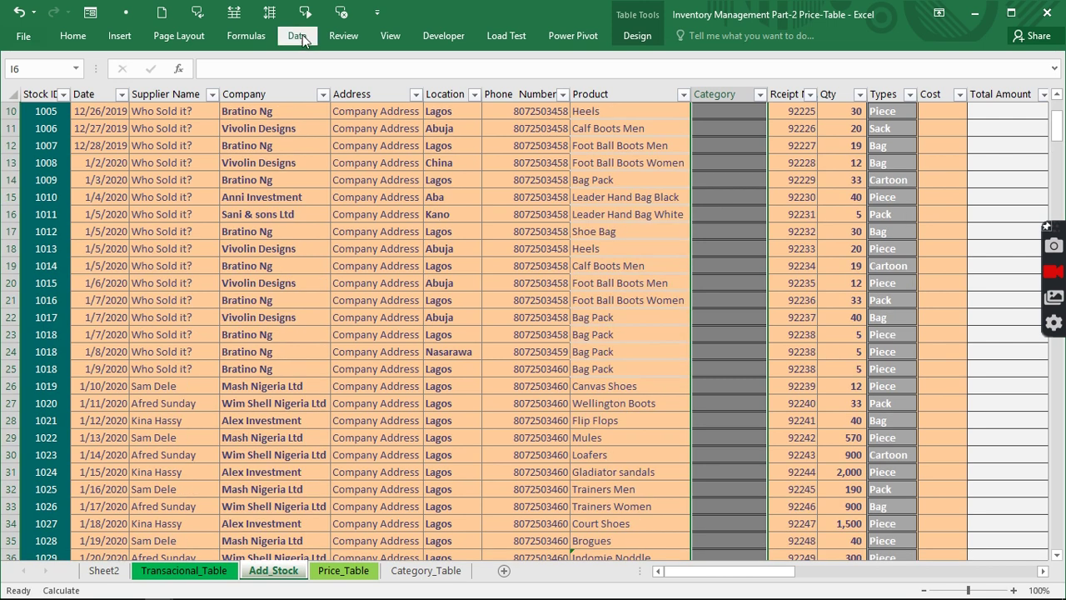
left_click(297, 36)
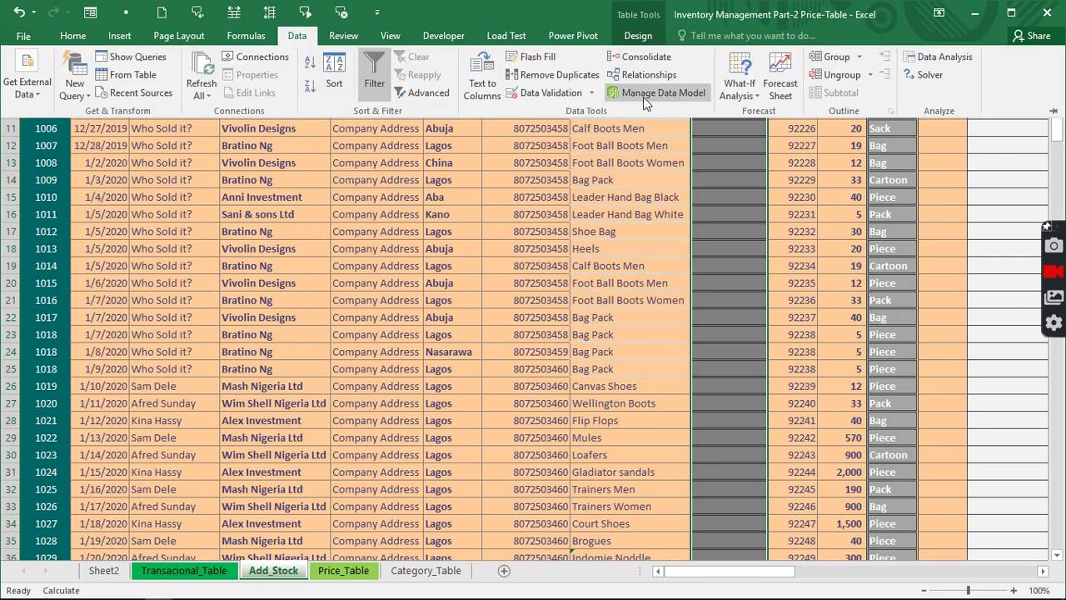
left_click(552, 92)
left_click(433, 212)
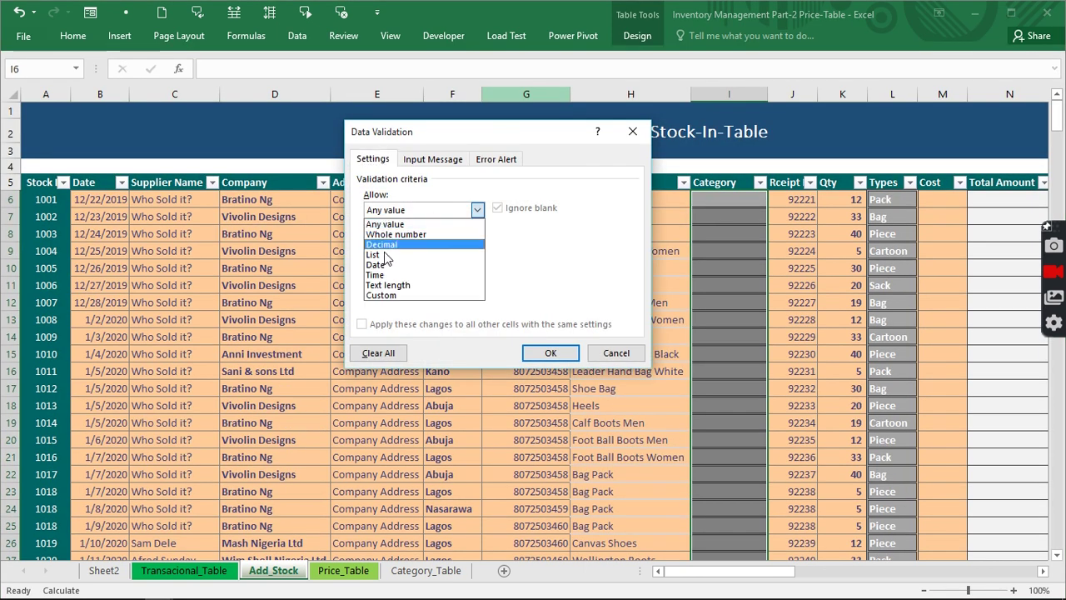
left_click(386, 254)
left_click(403, 274)
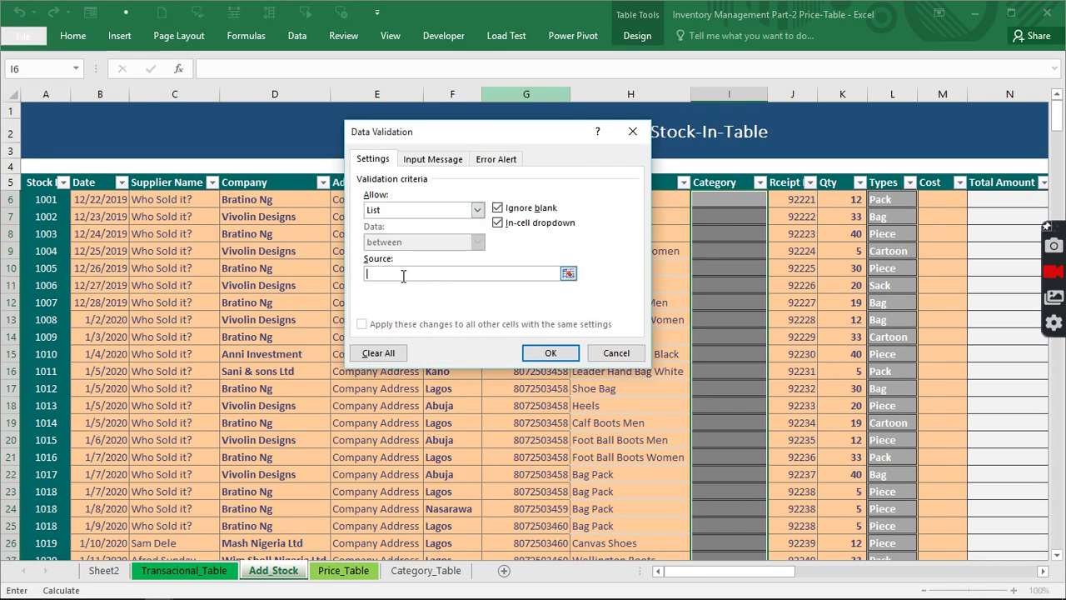
key("ctrl+v")
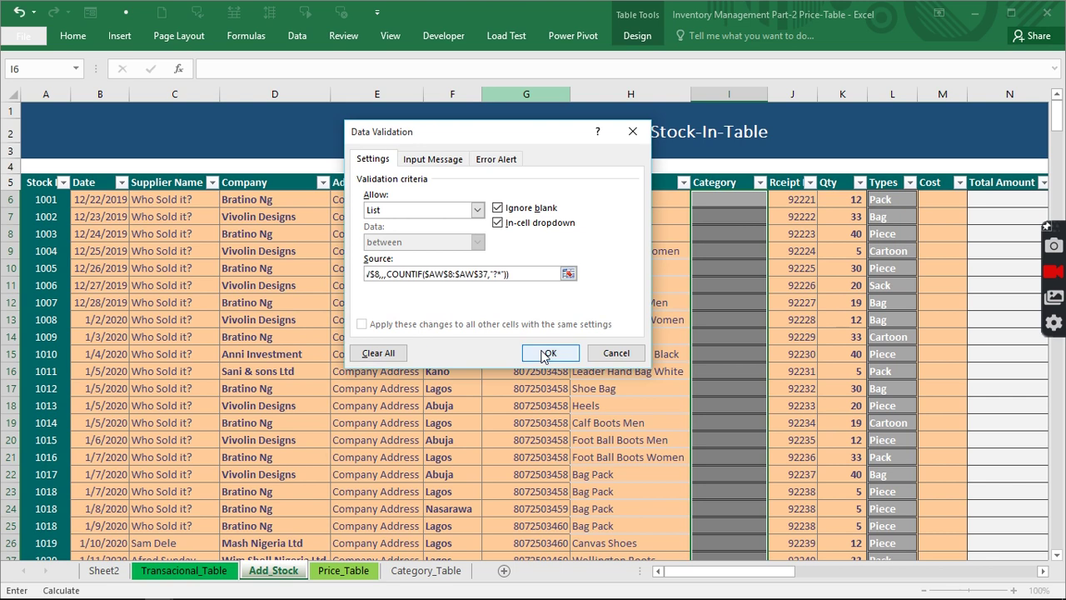
left_click(546, 353)
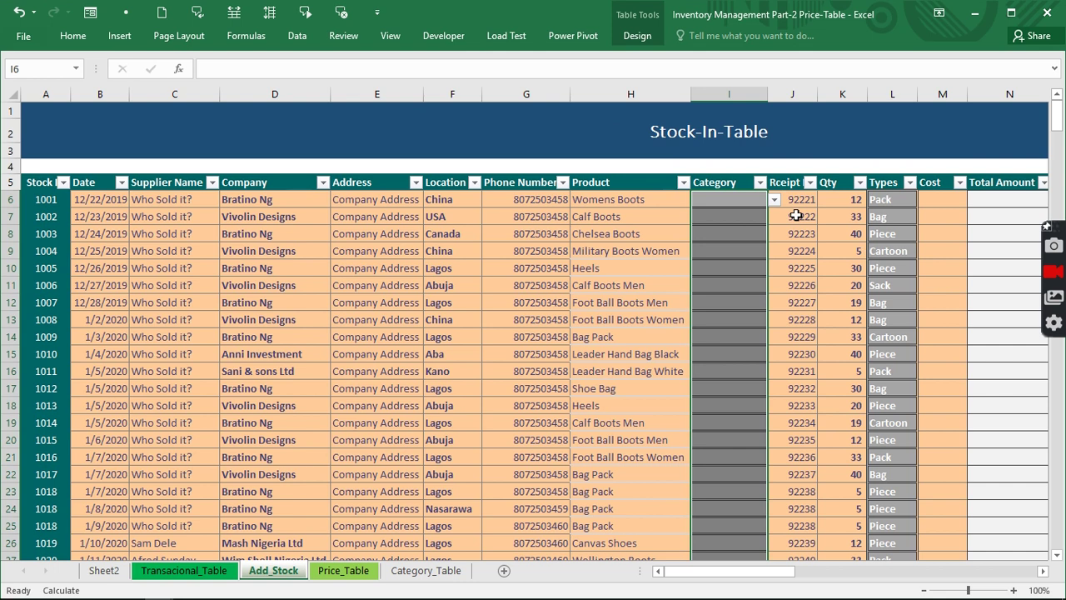
Step: Choose Another Category from the I6 dropdown and autofit the Category column width
left_click(773, 202)
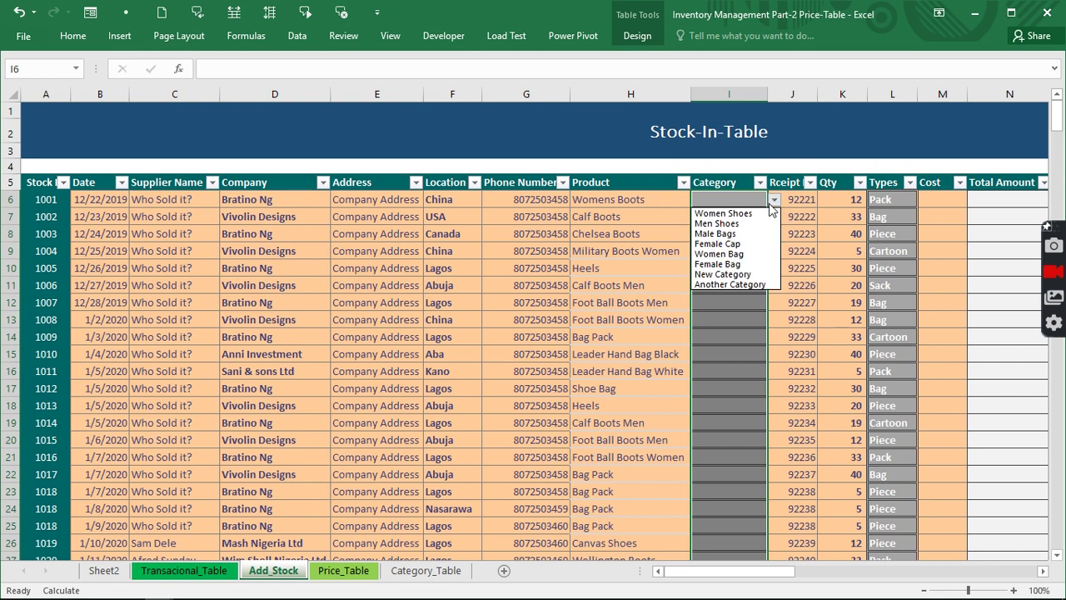
left_click(727, 284)
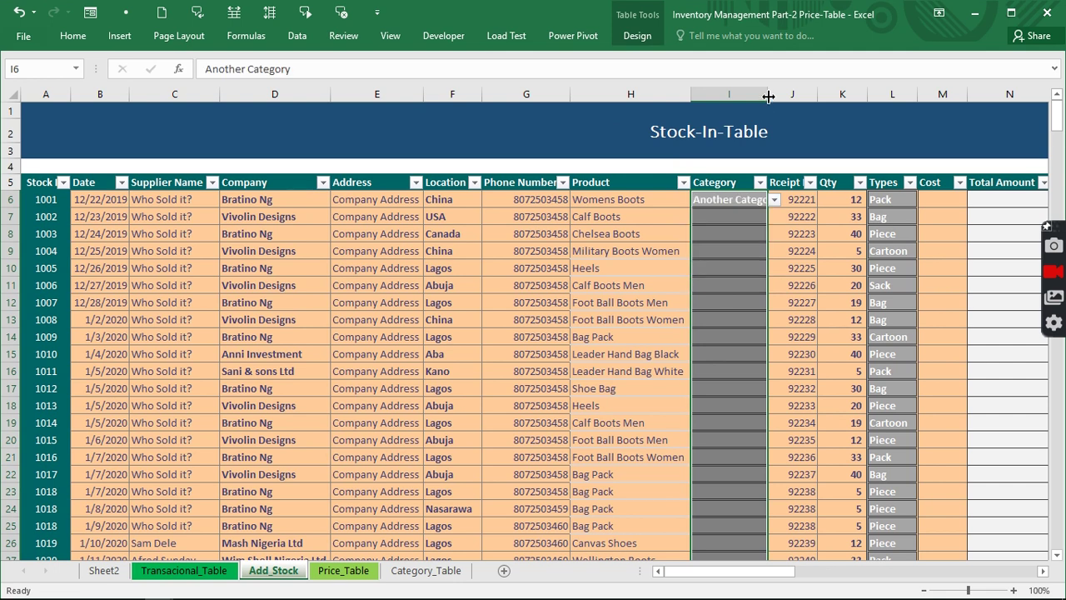
double_click(767, 96)
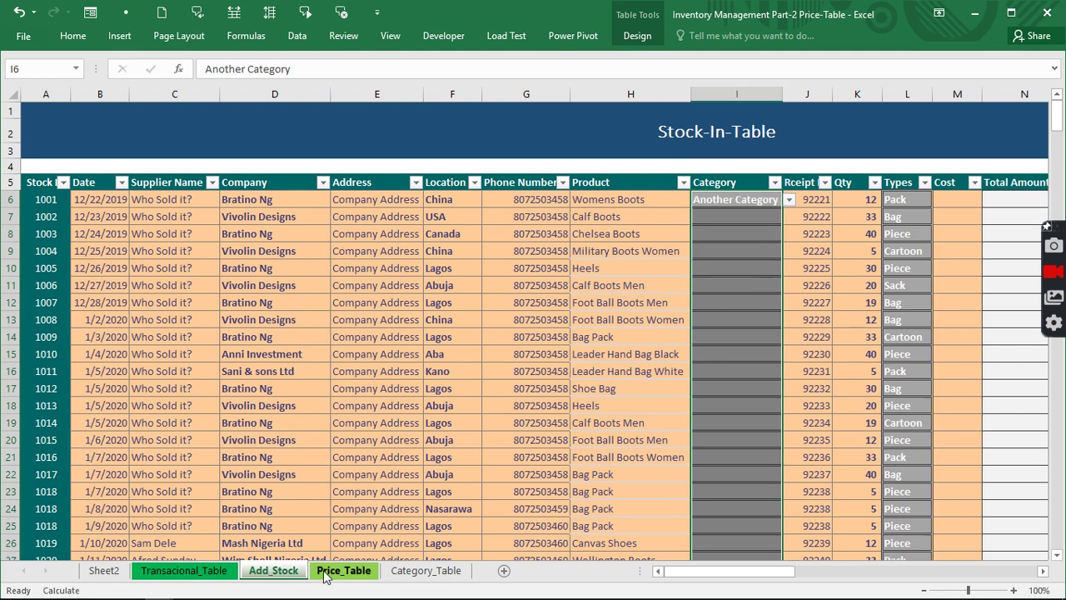
Step: Add Test as a new category in F14 on the Category_Table sheet
left_click(420, 570)
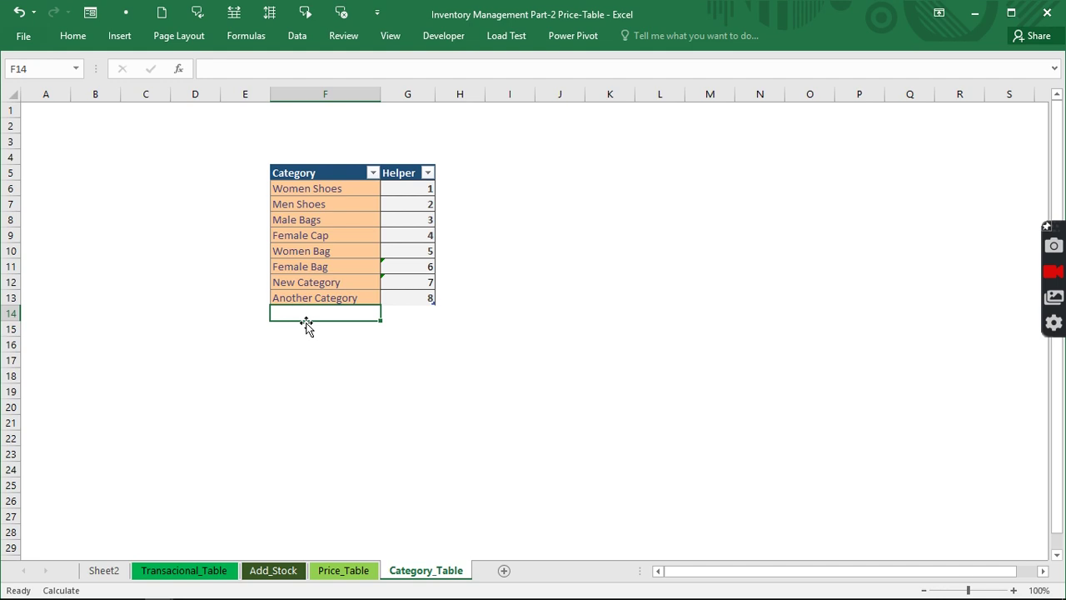
type("Test")
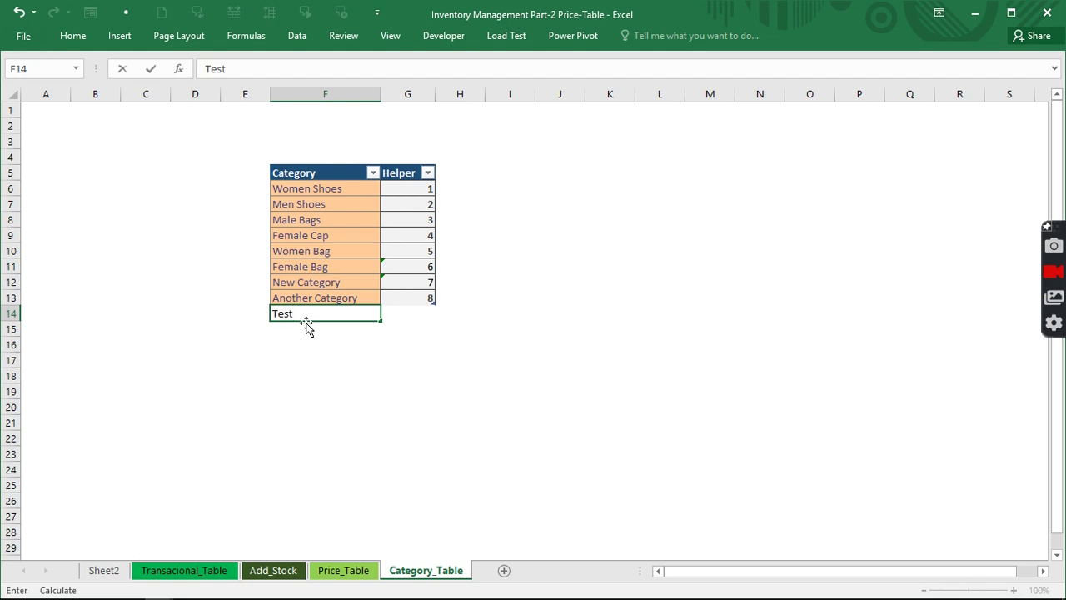
key("ctrl+Return")
key("Return")
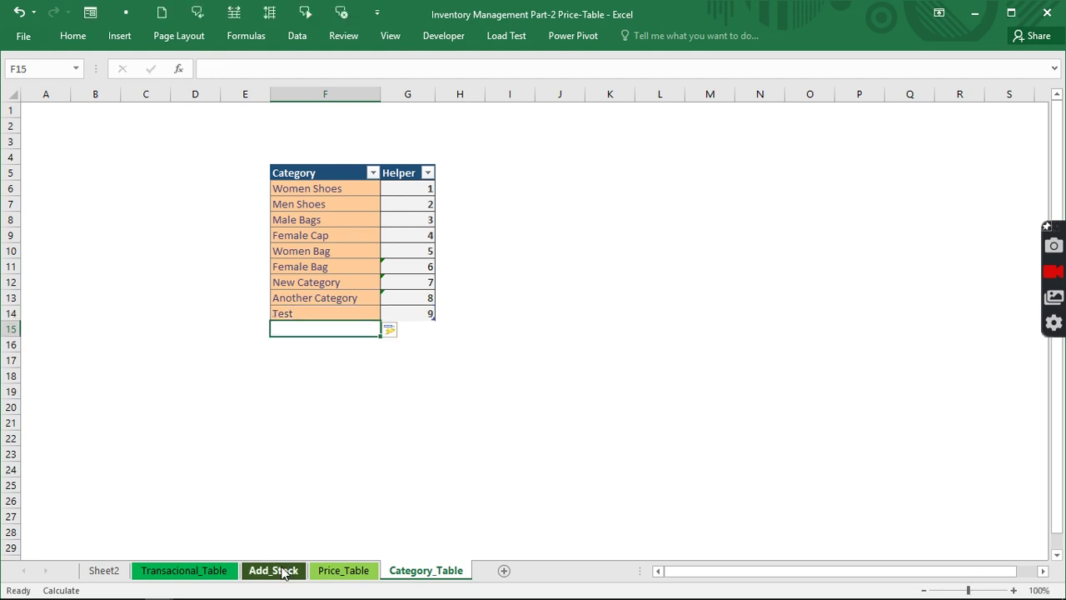
Step: Choose Test from the Category dropdown in I6 of the Stock-In-Table on the Add_Stock sheet
left_click(273, 571)
left_click(788, 199)
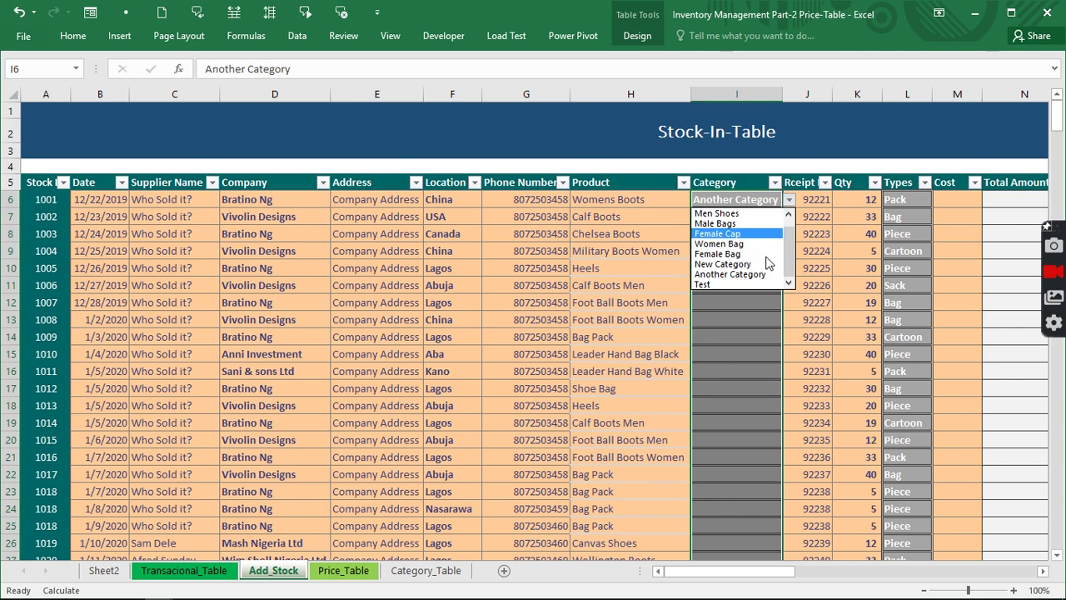
left_click(717, 284)
Step: Inspect the data validation list source of Types cell L6 and leave its settings as they are
key("Right")
key("Right")
key("Right")
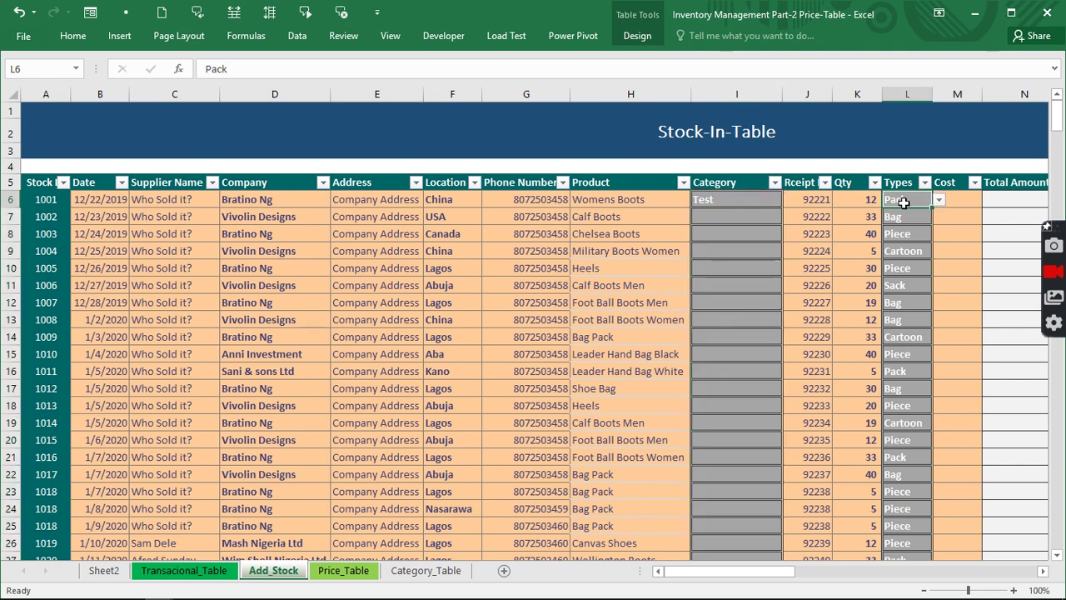
left_click(280, 35)
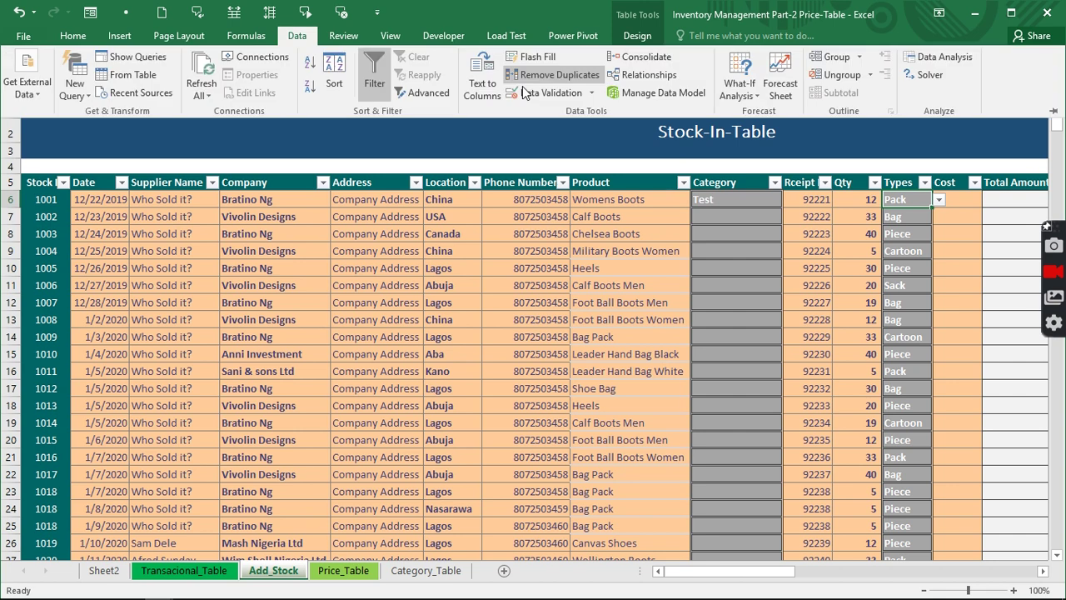
left_click(488, 94)
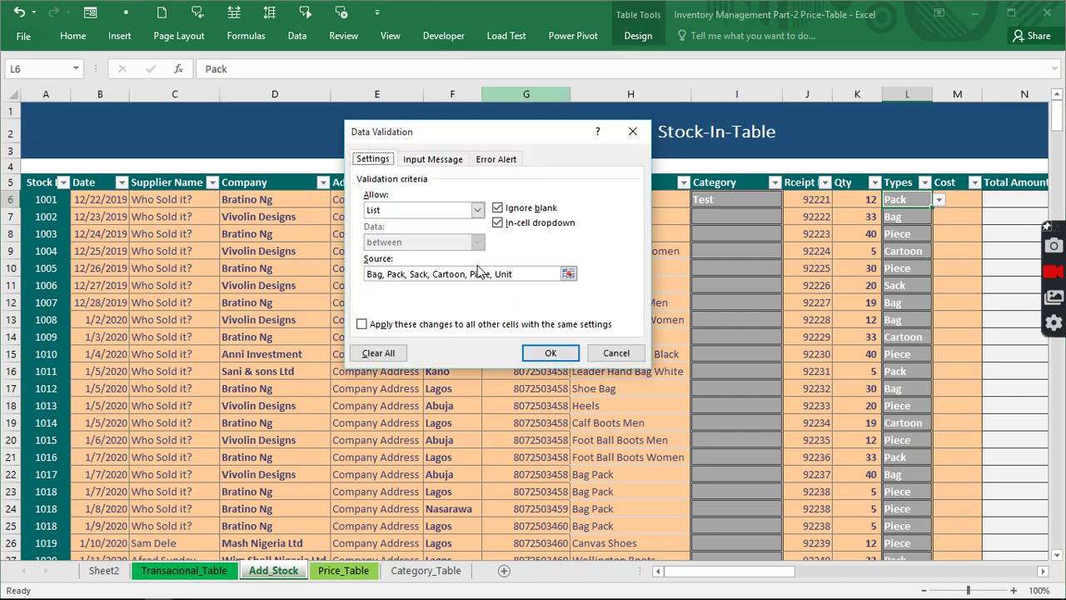
left_click(380, 277)
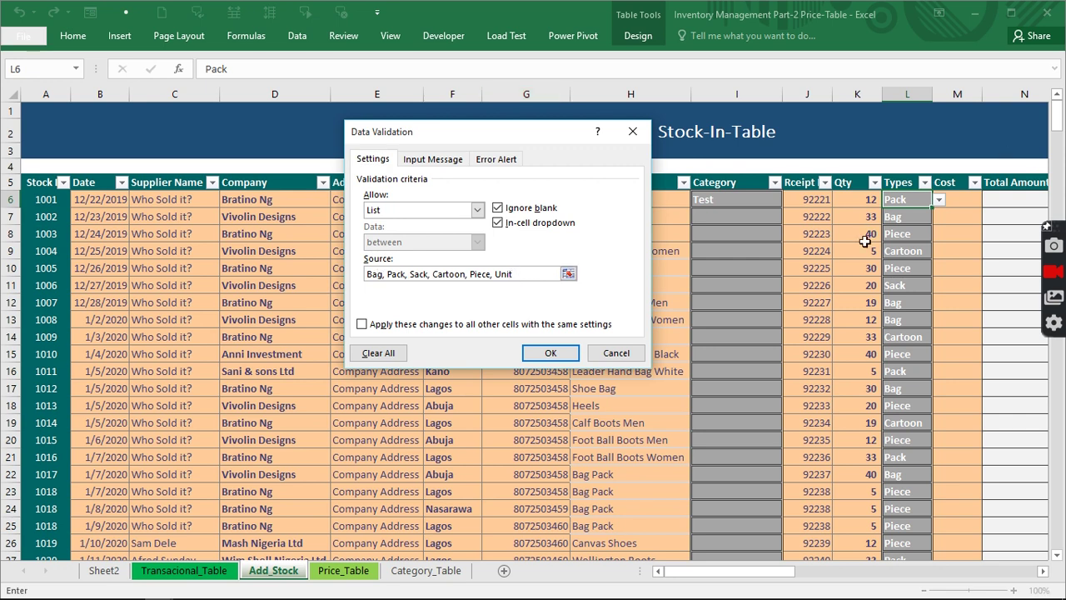
left_click(559, 353)
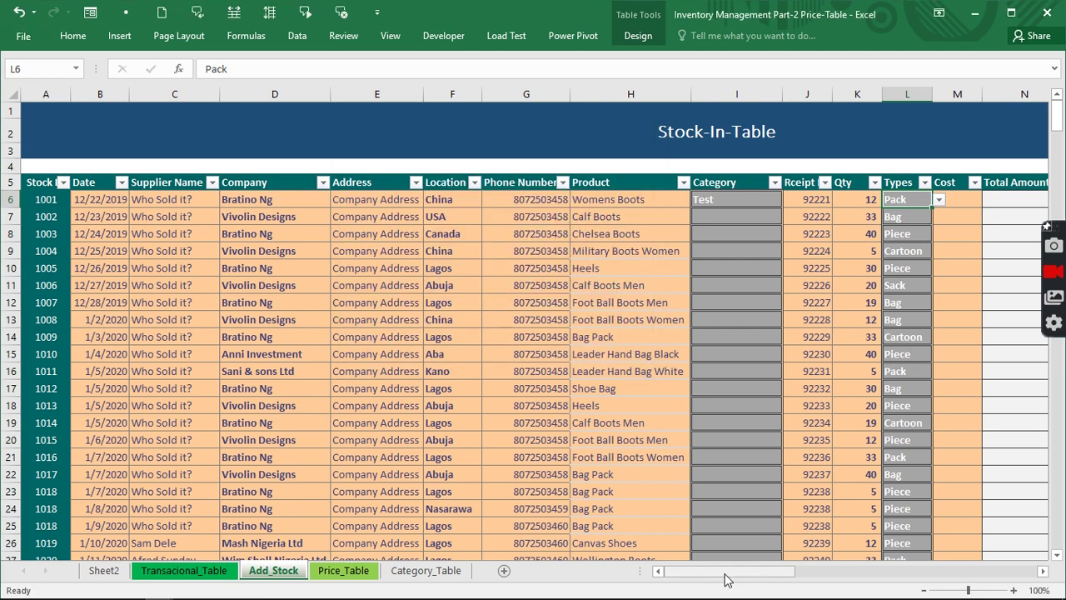
left_click_drag(724, 579, 761, 575)
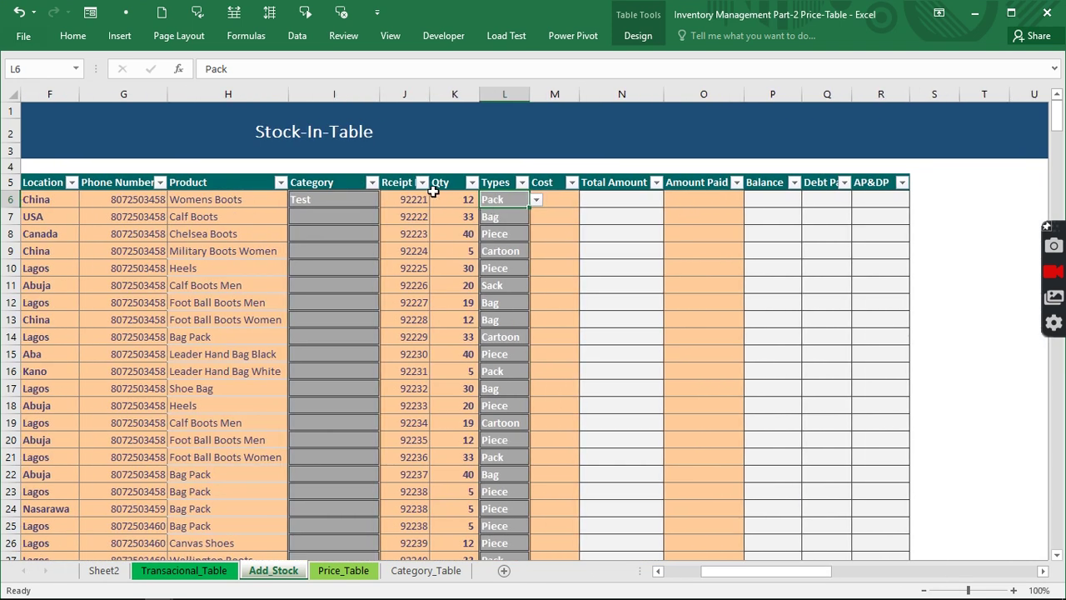
left_click(204, 202)
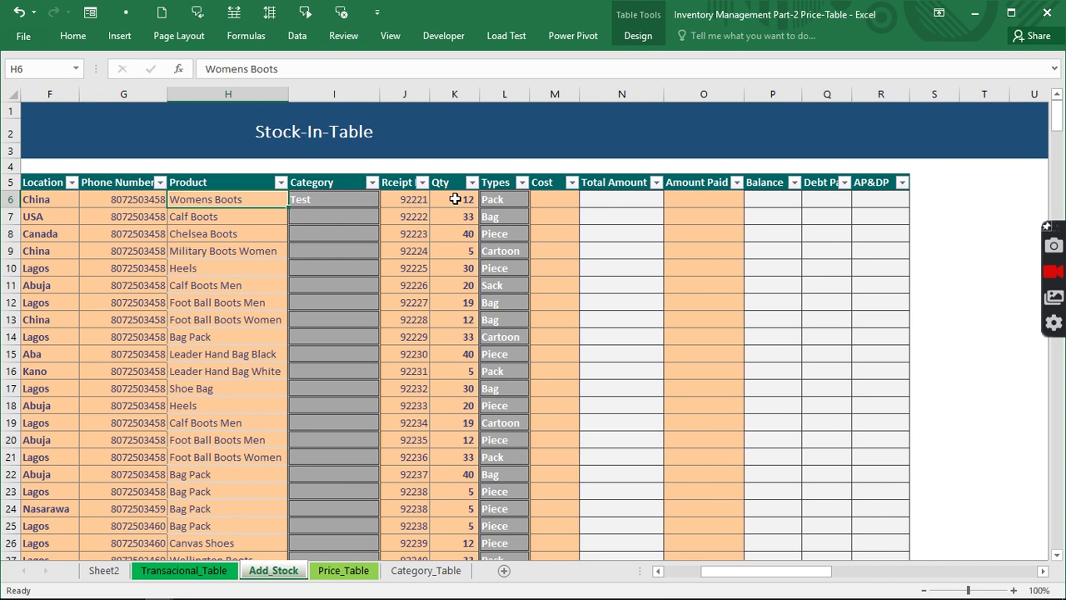
left_click(545, 197)
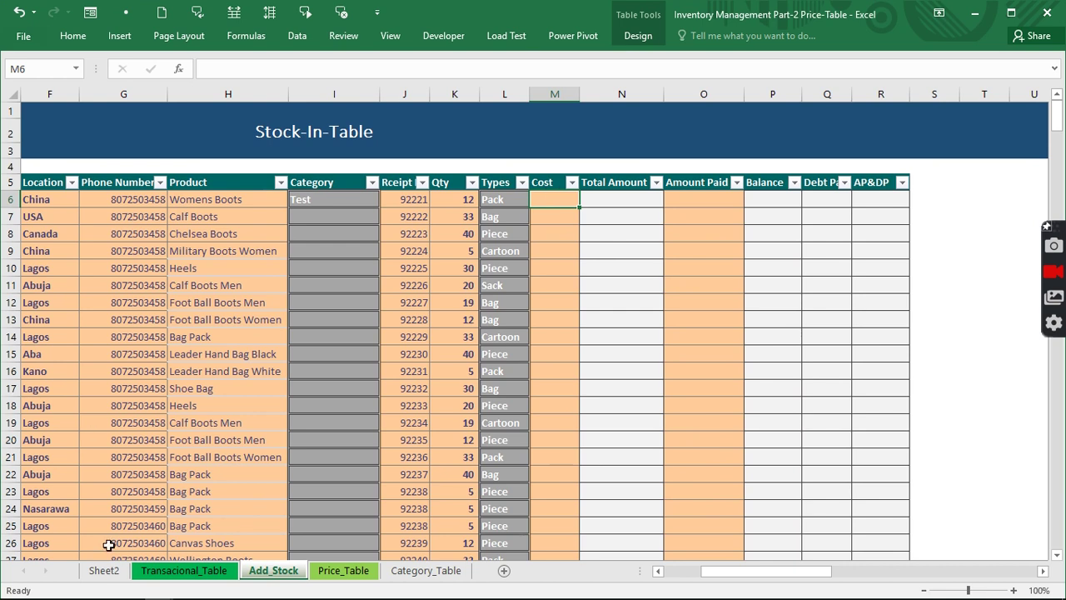
left_click(104, 570)
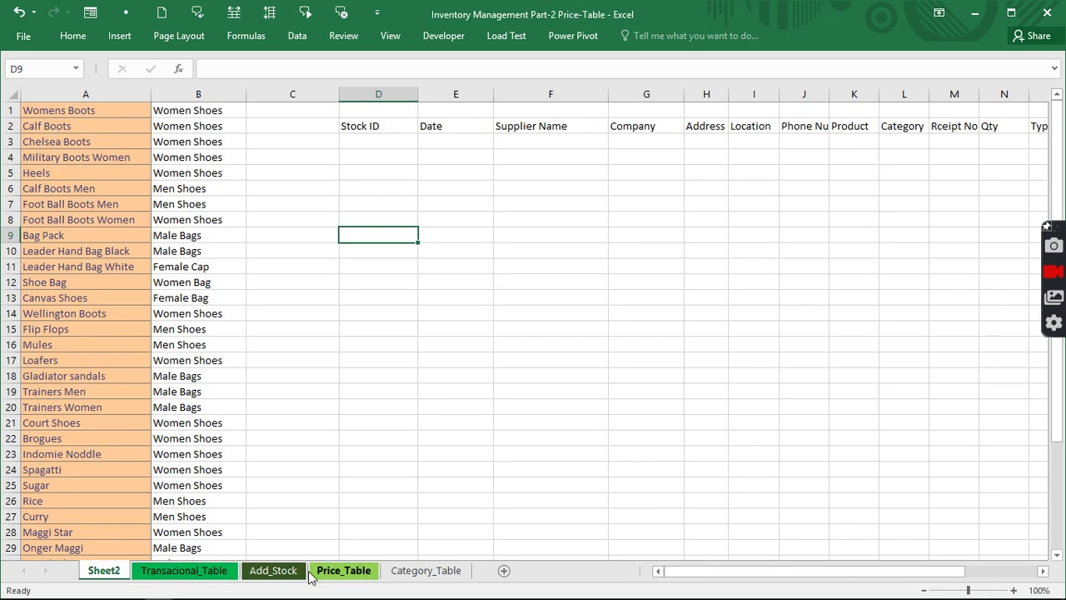
left_click(273, 570)
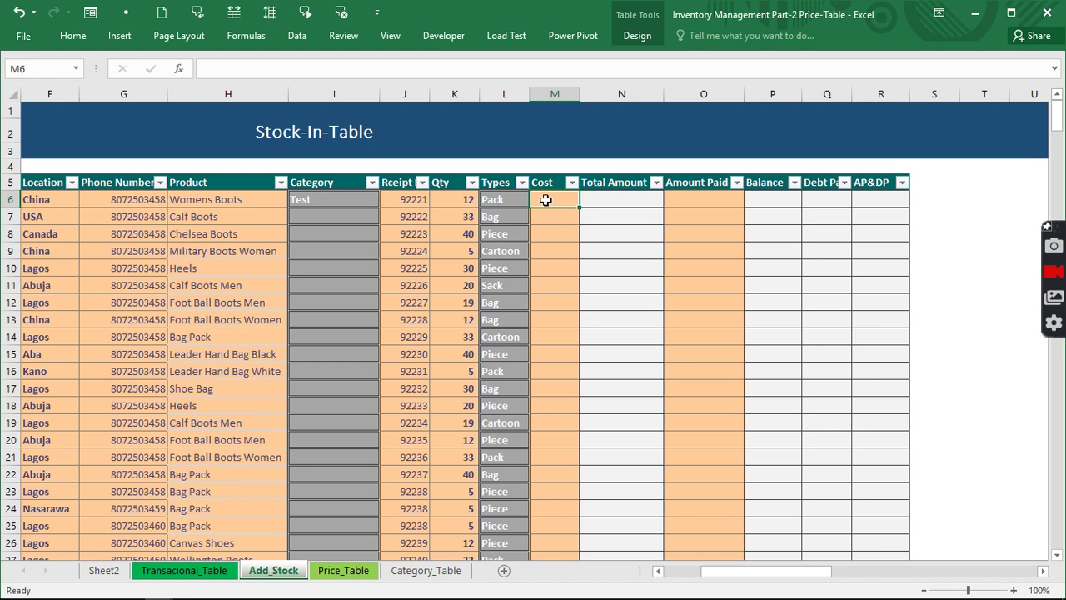
type("1000")
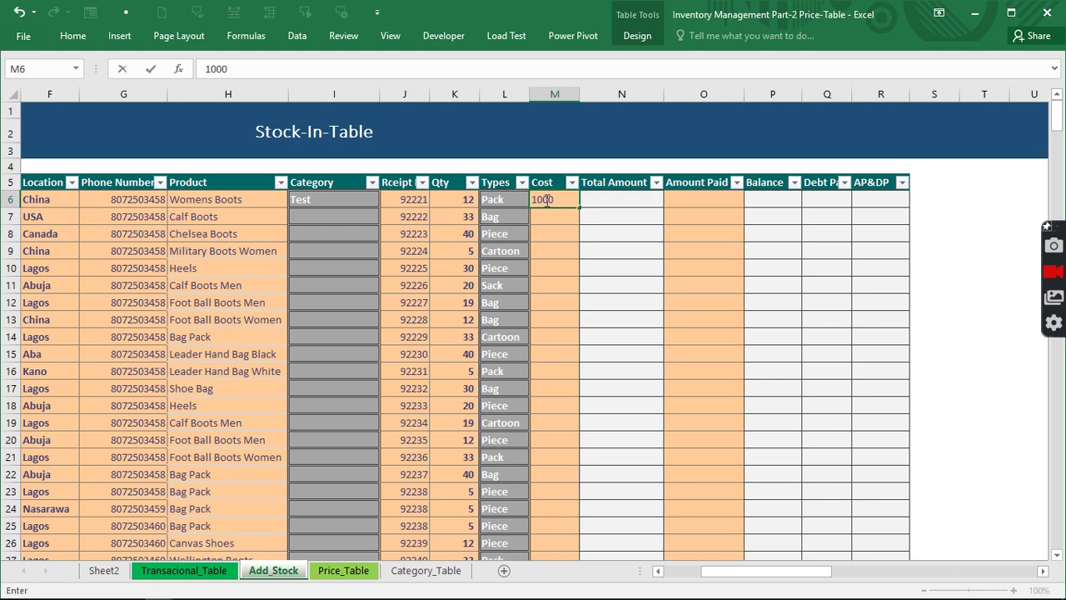
key("BackSpace")
key("BackSpace")
key("BackSpace")
key("BackSpace")
Step: Select the Stock-In-Table cells from Cost through AP&DP, from row 6 down to row 45
left_click(567, 207)
mouse_move(568, 206)
left_mouse_down()
mouse_move(875, 205)
mouse_move(866, 198)
left_mouse_up()
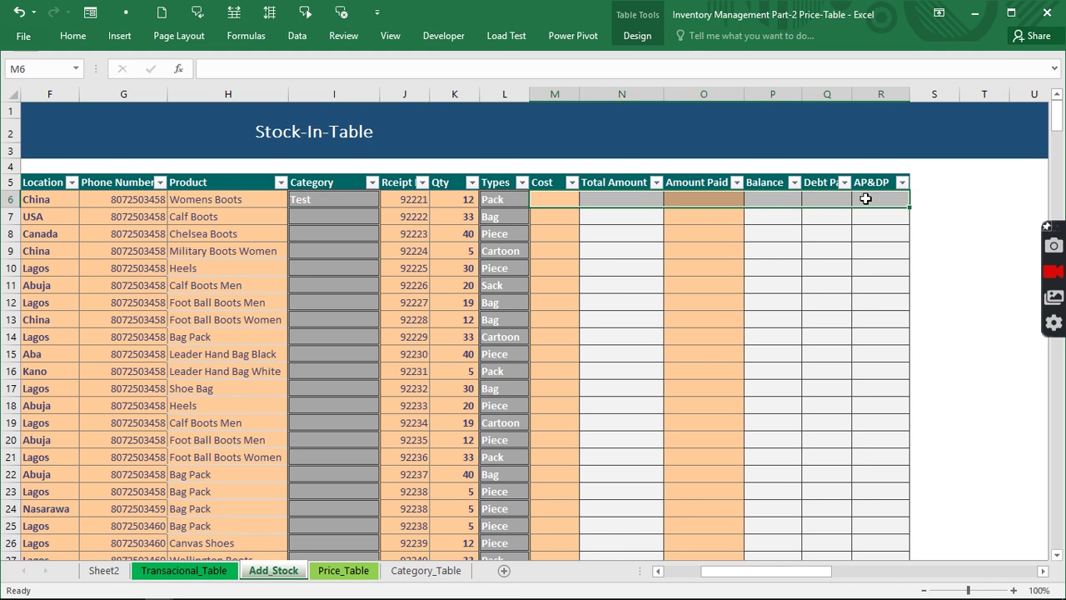
key("ctrl+shift+Down")
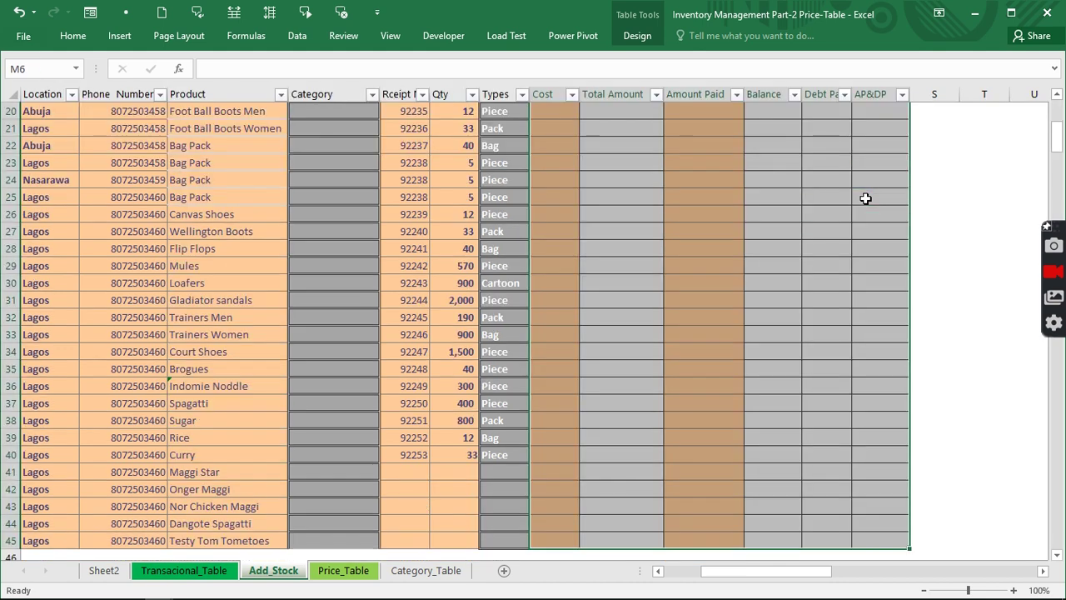
scroll(313, 161, "up", 7)
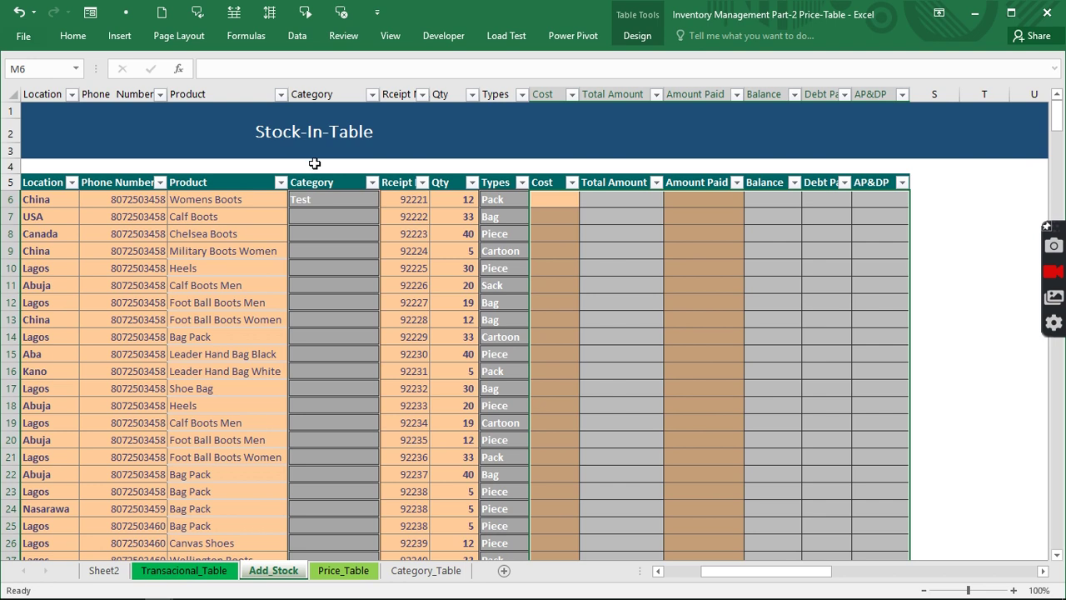
Step: Examine the currency symbols offered in the number format settings for the selected cells, without applying any
key("ctrl+1")
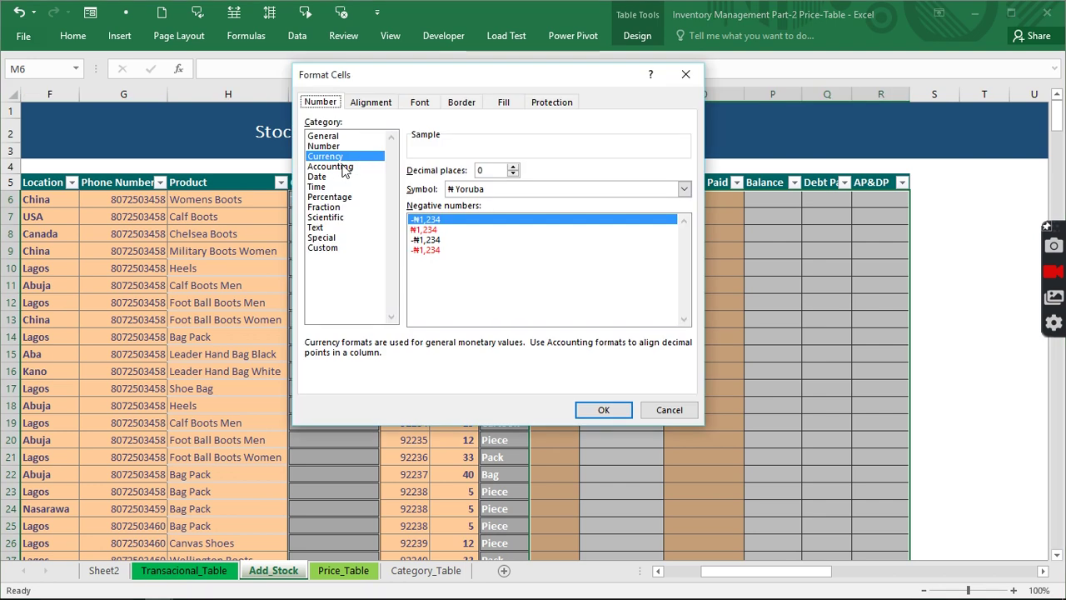
left_click(683, 189)
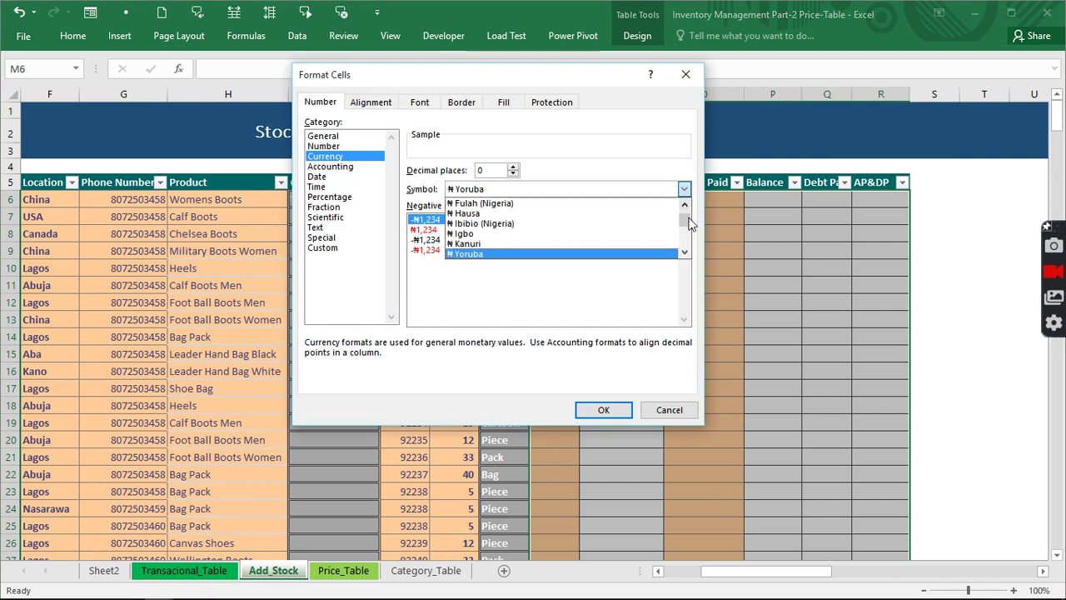
left_click(684, 252)
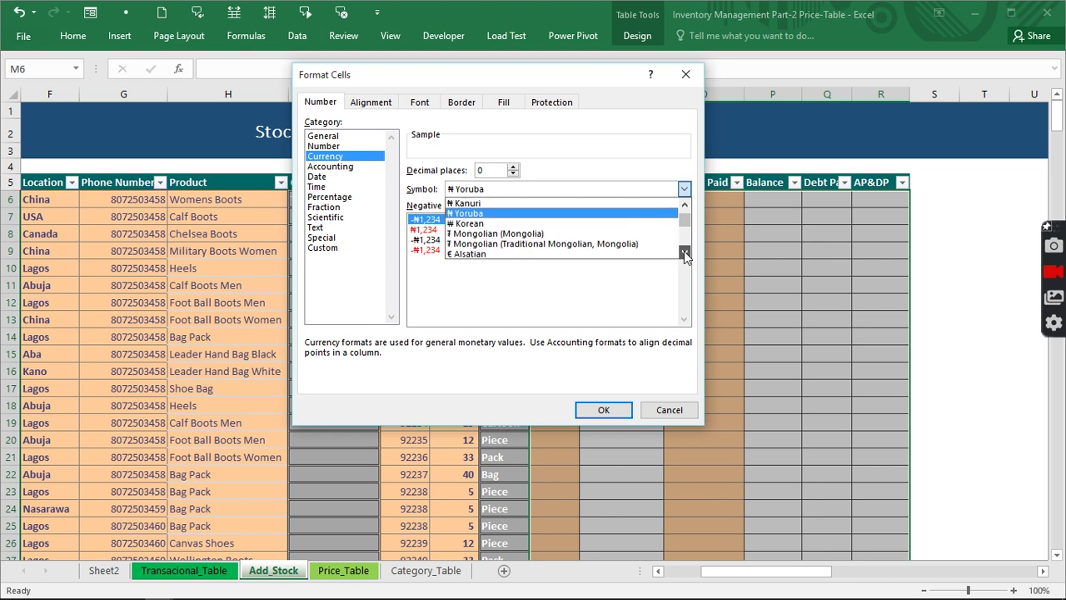
left_click_drag(683, 252, 669, 409)
left_click(668, 410)
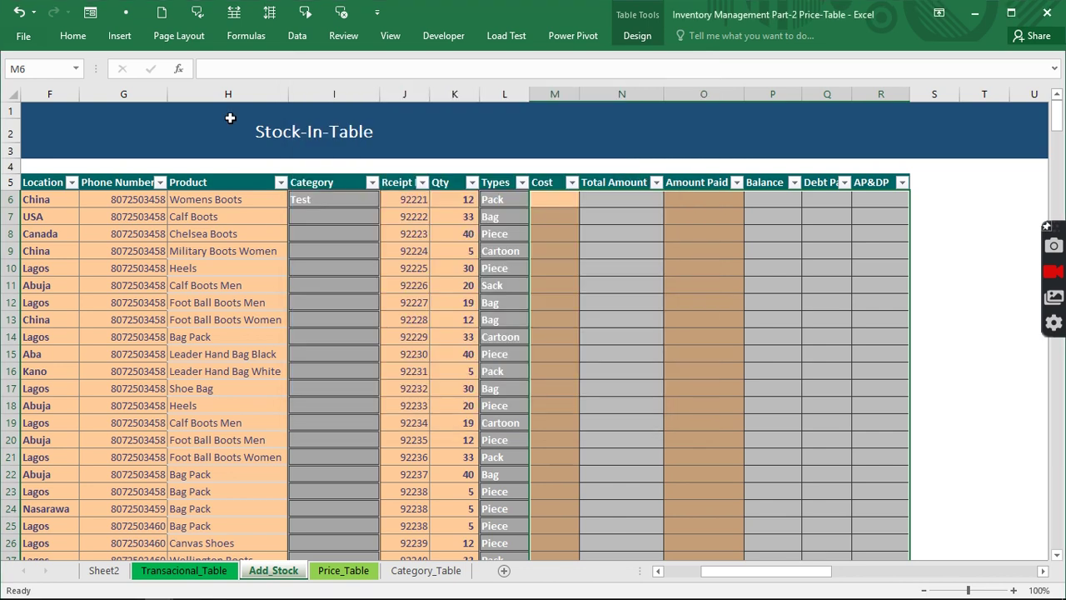
Step: Format the selected Cost to AP&DP cells as US dollar accounting without decimal places
left_click(66, 38)
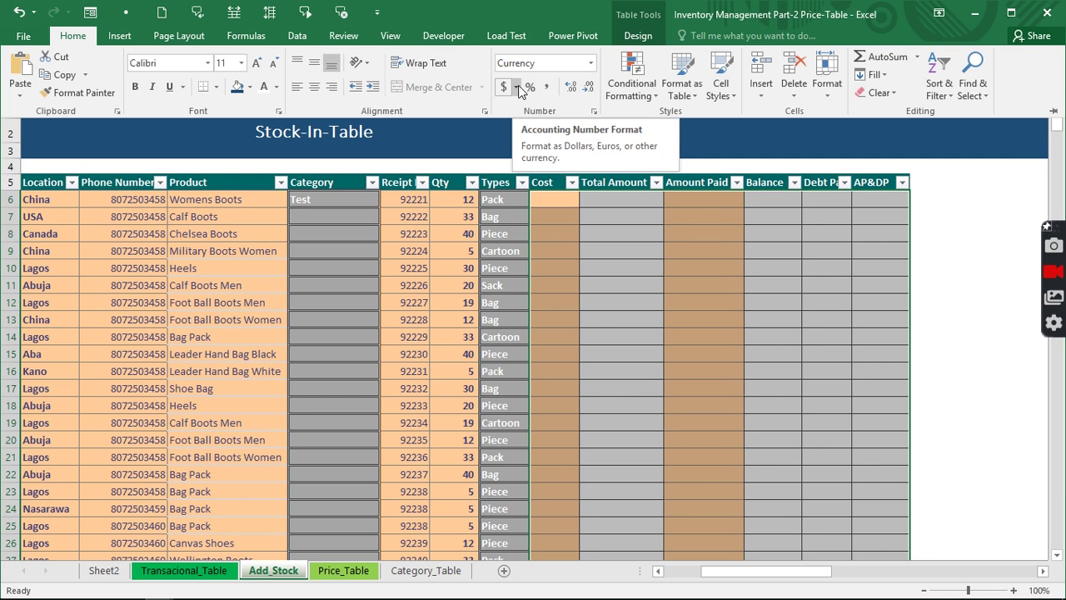
left_click(517, 88)
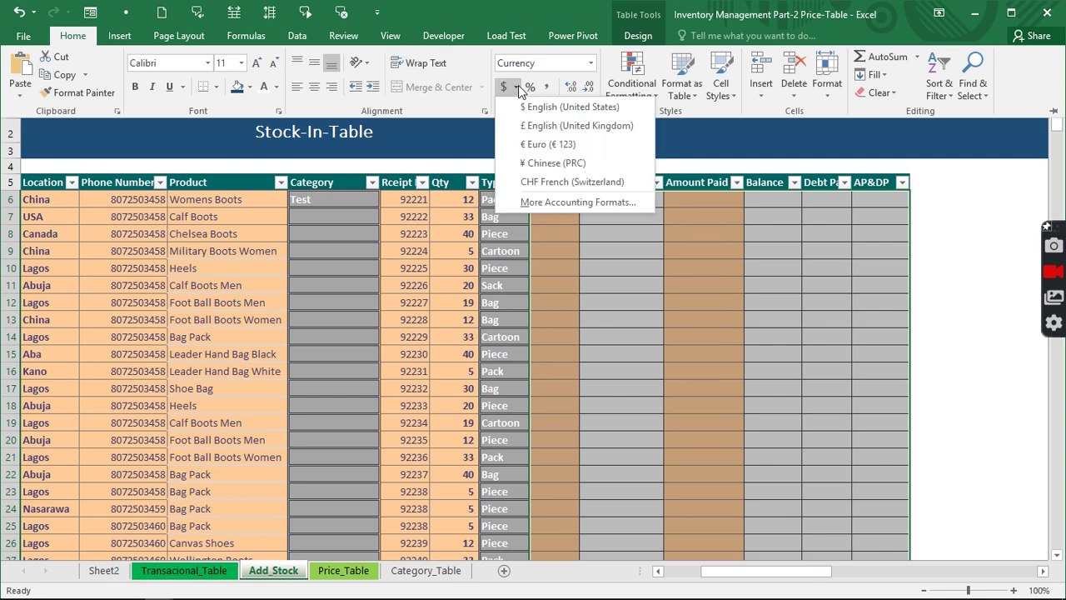
left_click(534, 107)
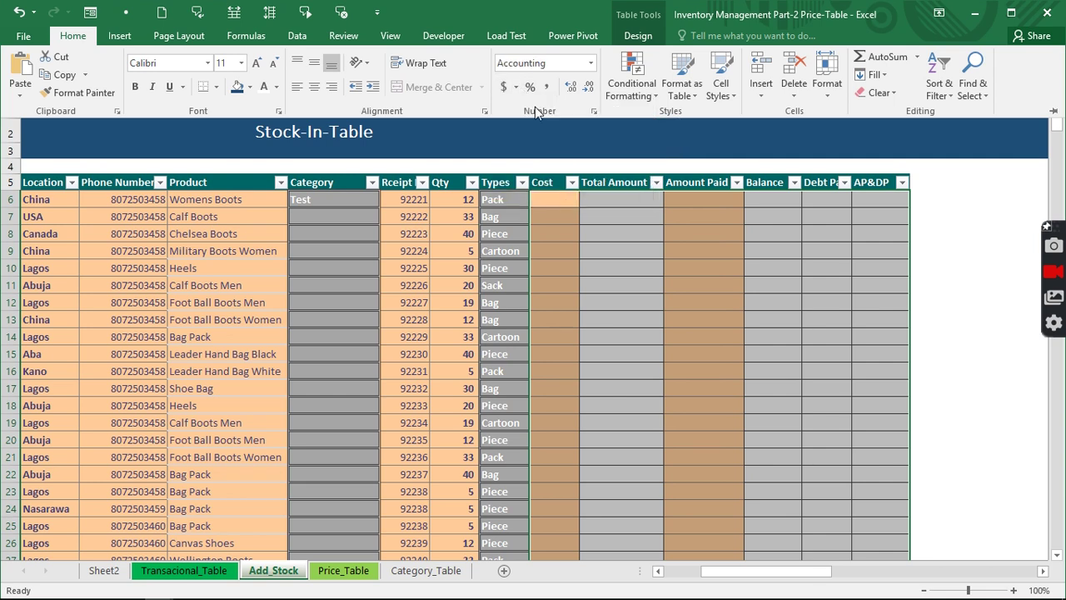
left_click(590, 87)
Step: Enter the costs 100, 200 and 40 in cells M6 to M8 of the Cost column
left_click(554, 197)
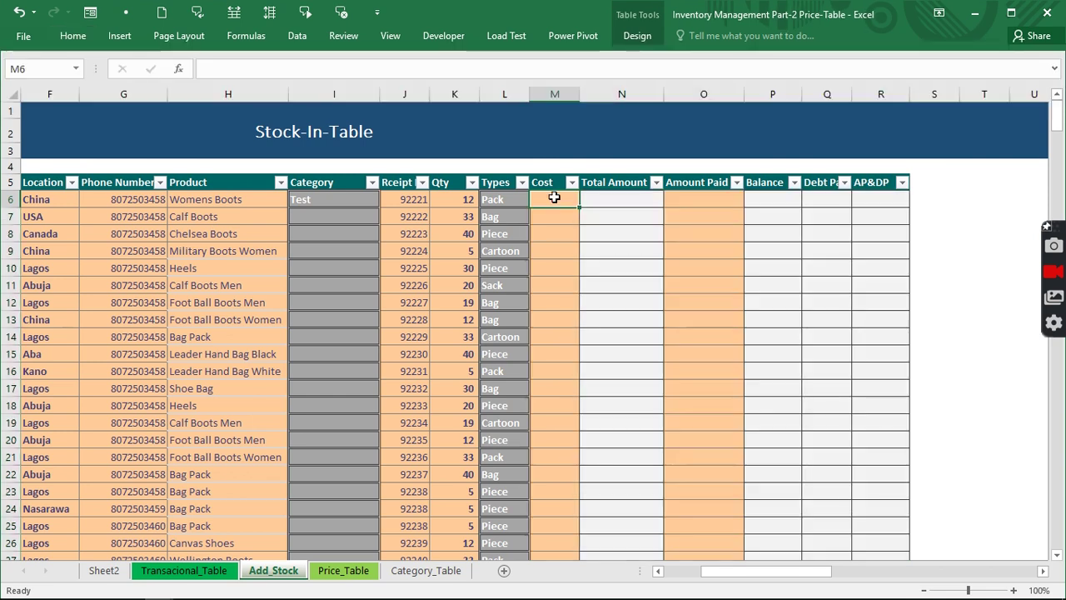
type("100")
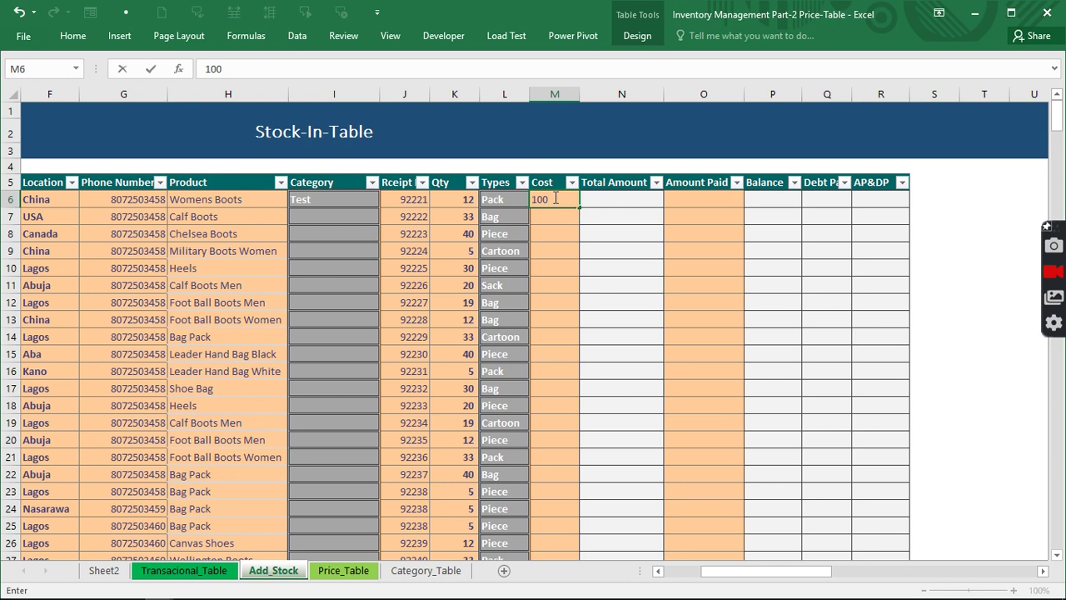
key("Return")
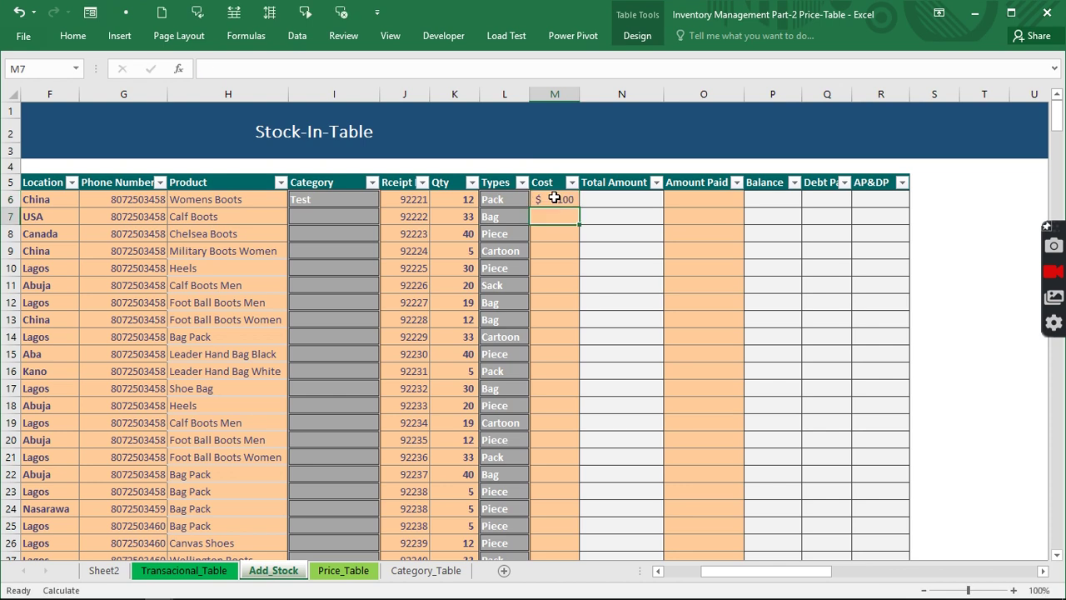
type("200")
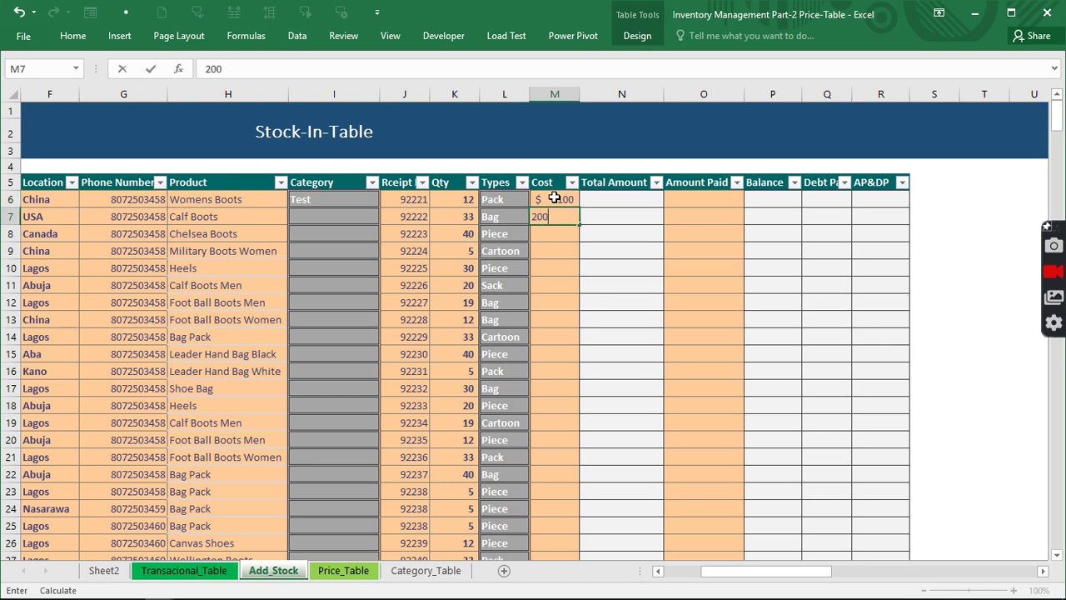
key("Return")
type("40")
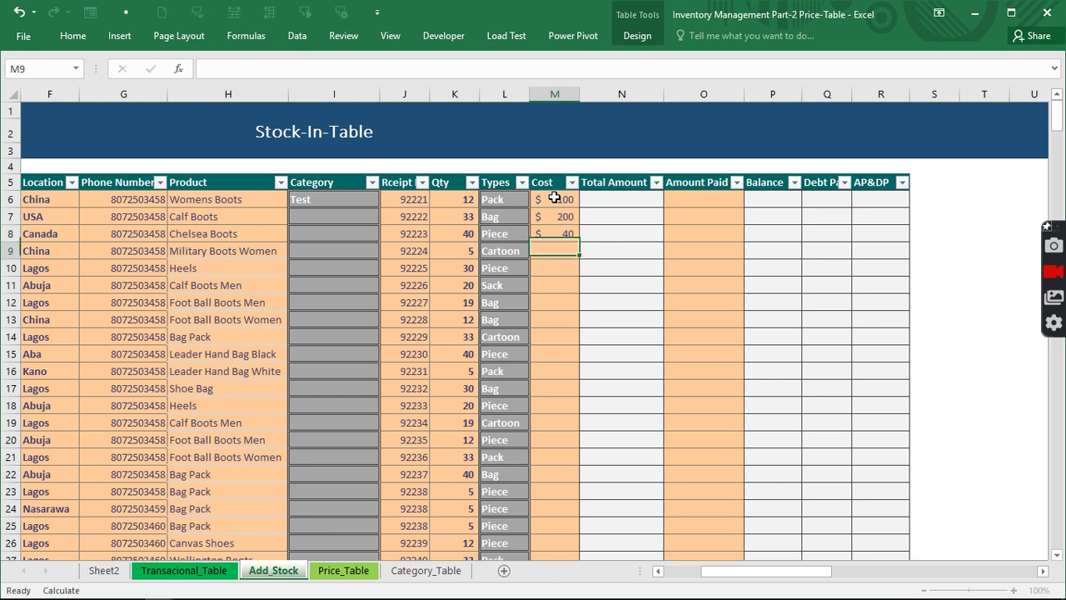
key("Return")
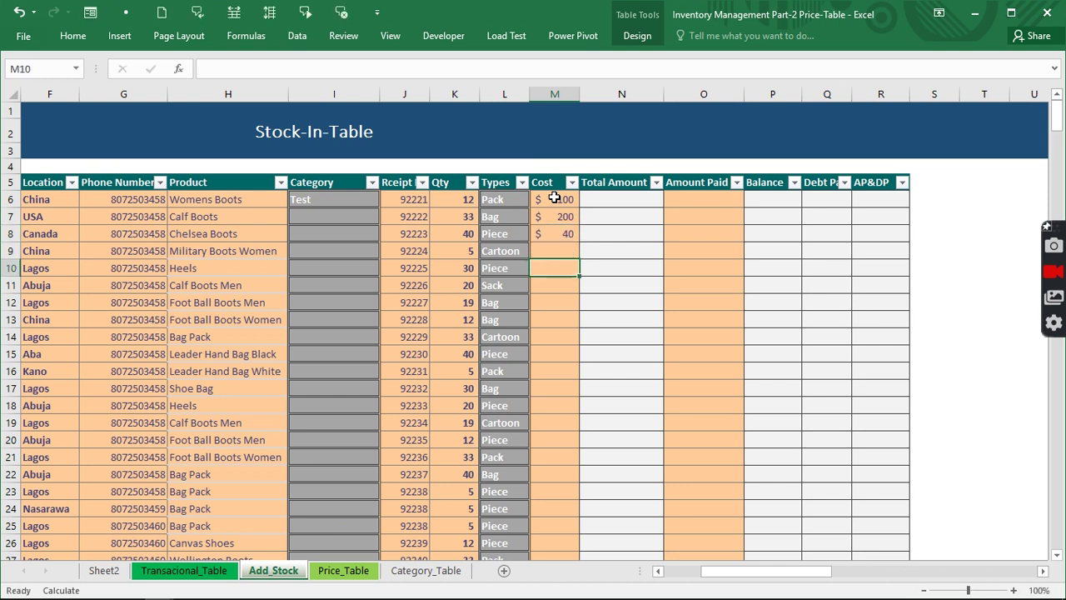
Step: Fill the costs in M6:M8 down the whole Cost column as repeated copies instead of a series
left_click(556, 201)
double_click(556, 200)
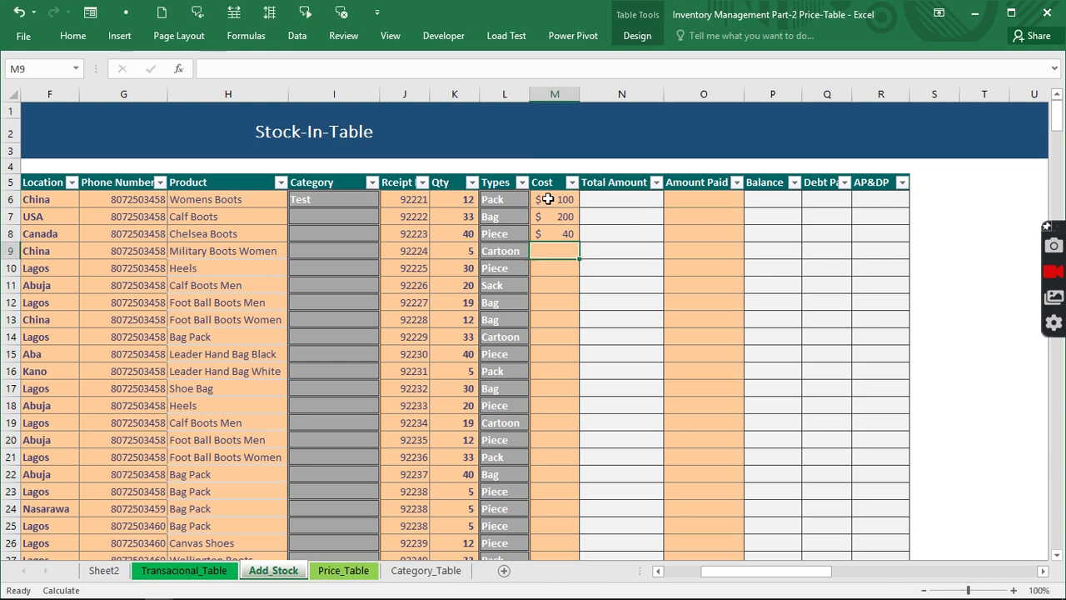
key("Escape")
left_click_drag(563, 200, 567, 235)
double_click(577, 239)
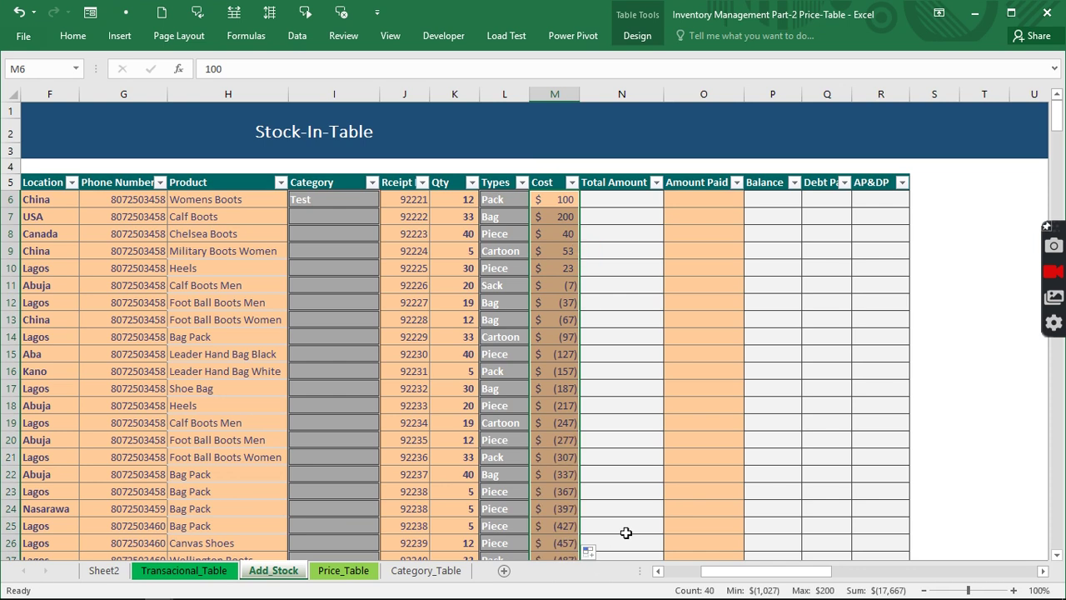
left_click(591, 551)
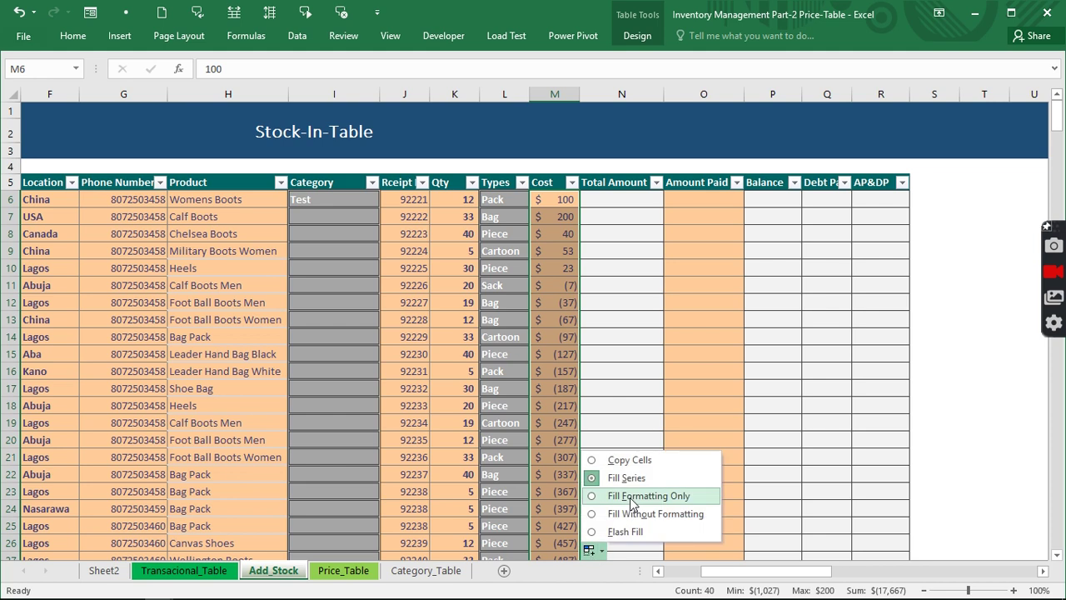
key("Escape")
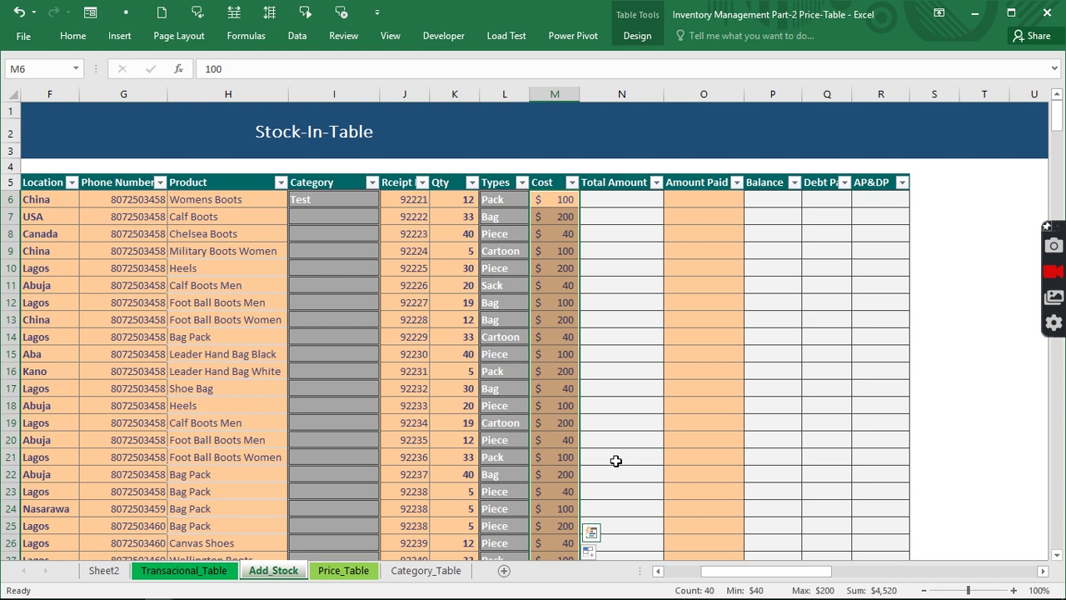
left_click(597, 201)
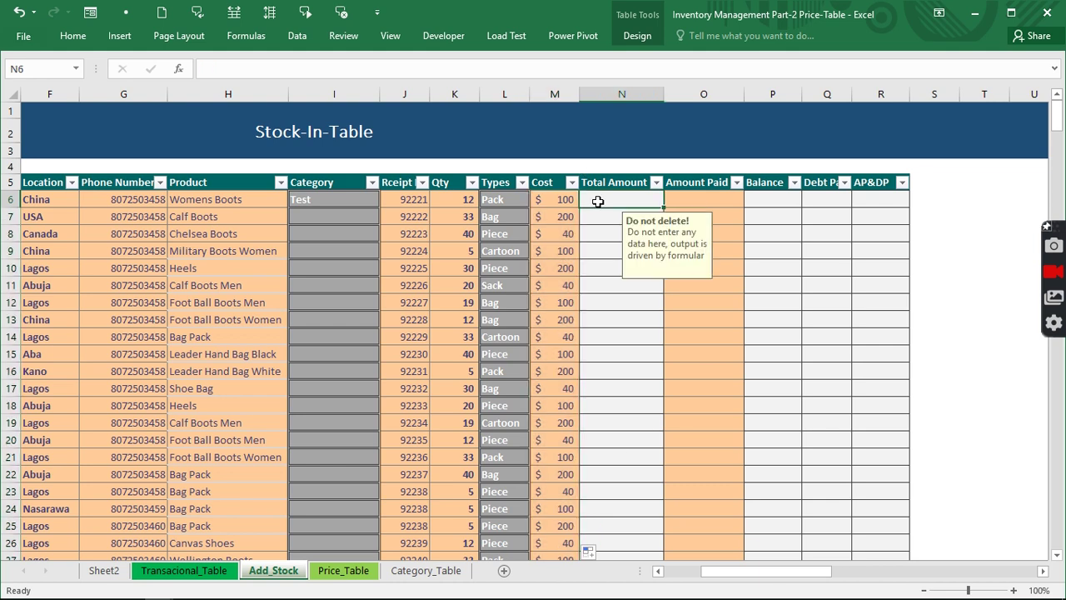
type("=")
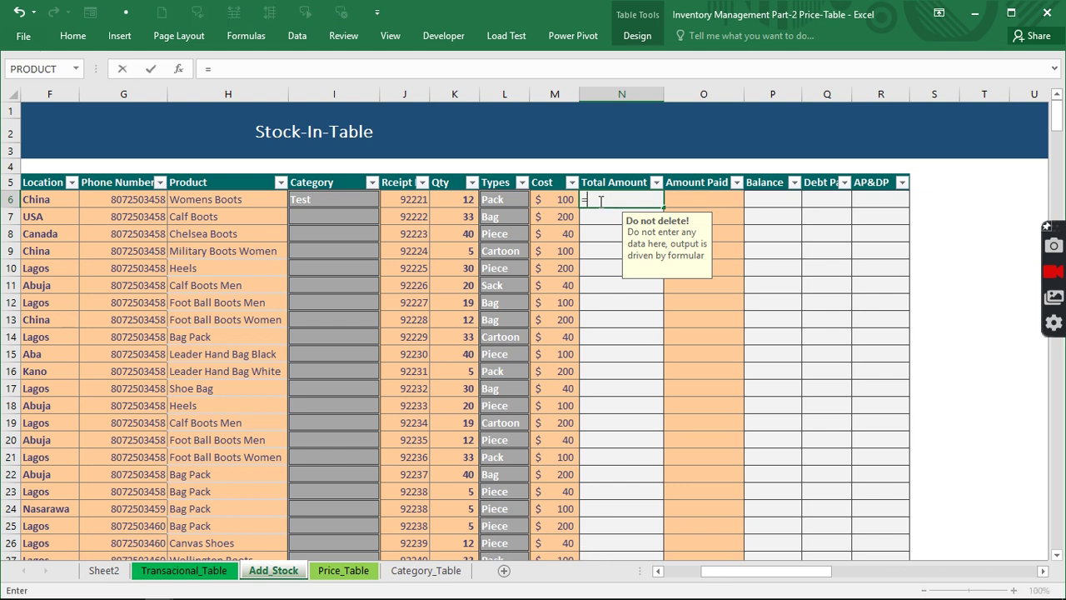
left_click(459, 201)
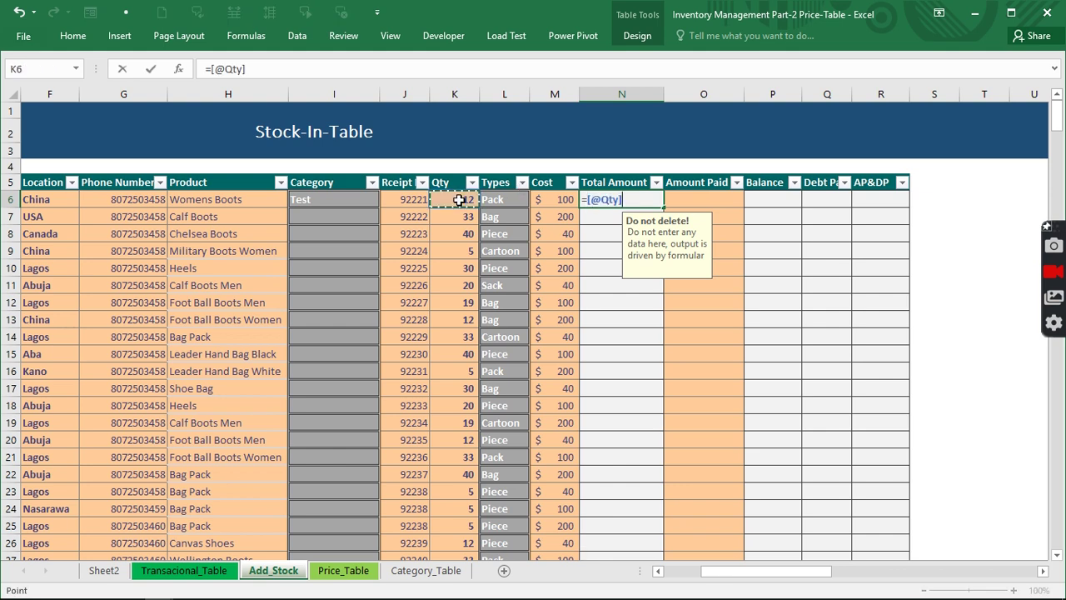
type("*")
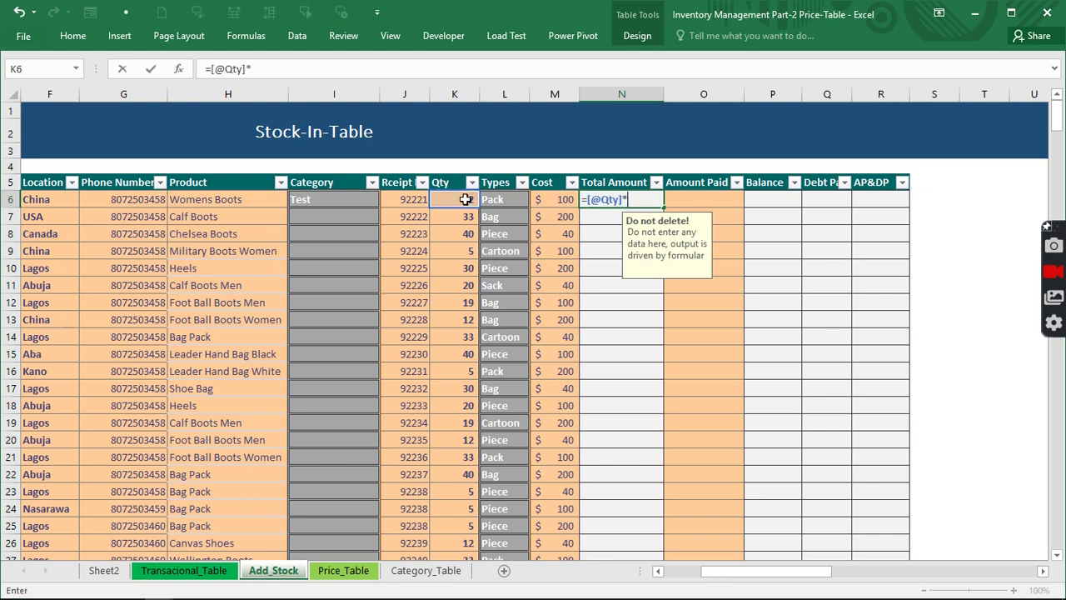
left_click(556, 199)
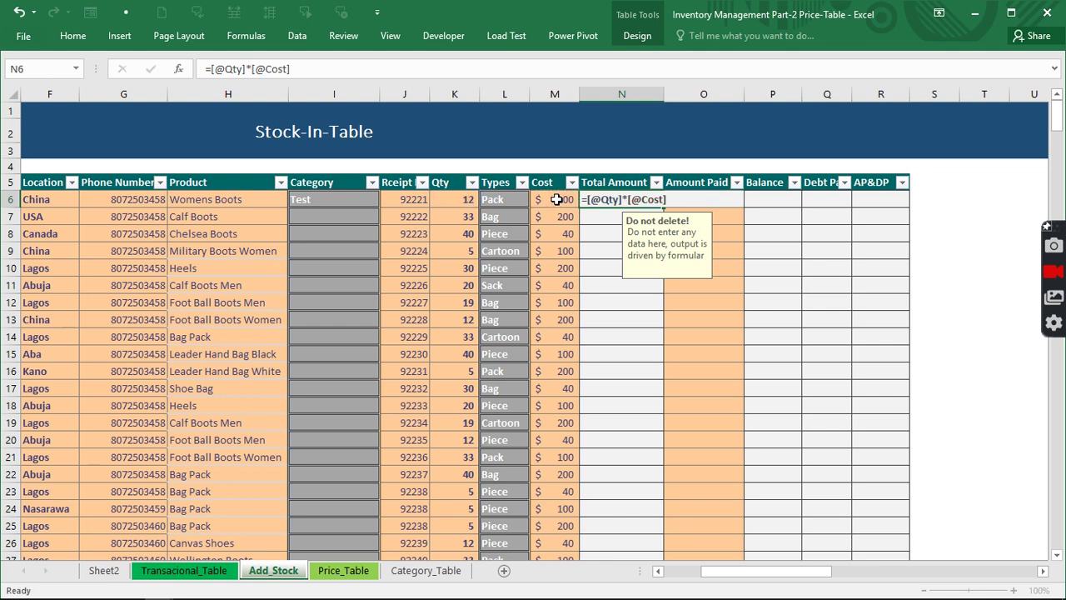
key("Return")
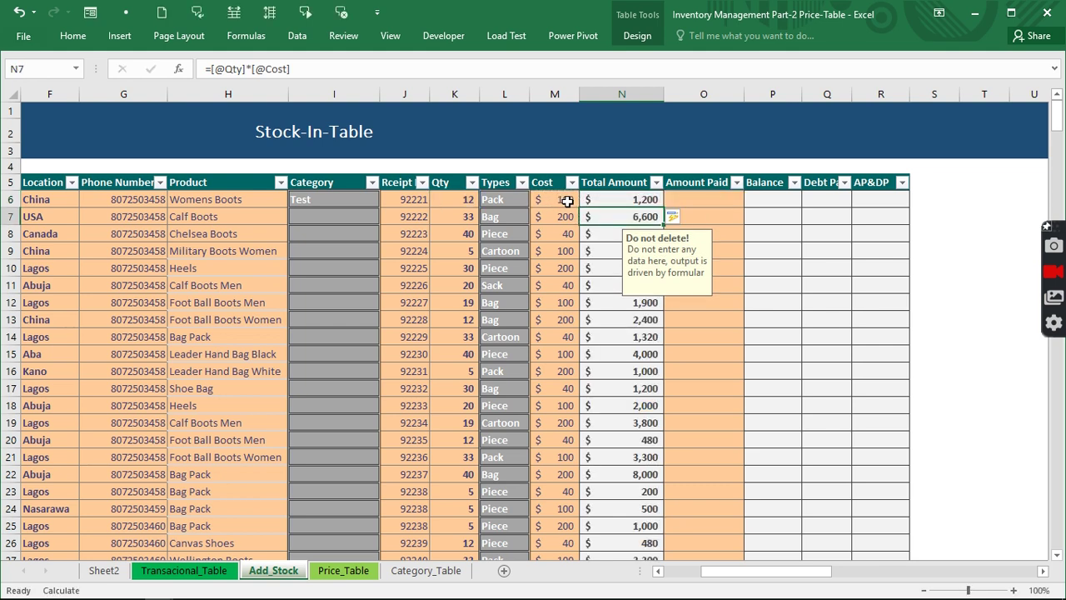
Step: Calculate the Balance column with the formula =[@[Total Amount]]-[@[Amount Paid]], entered in cell P6
left_click(706, 198)
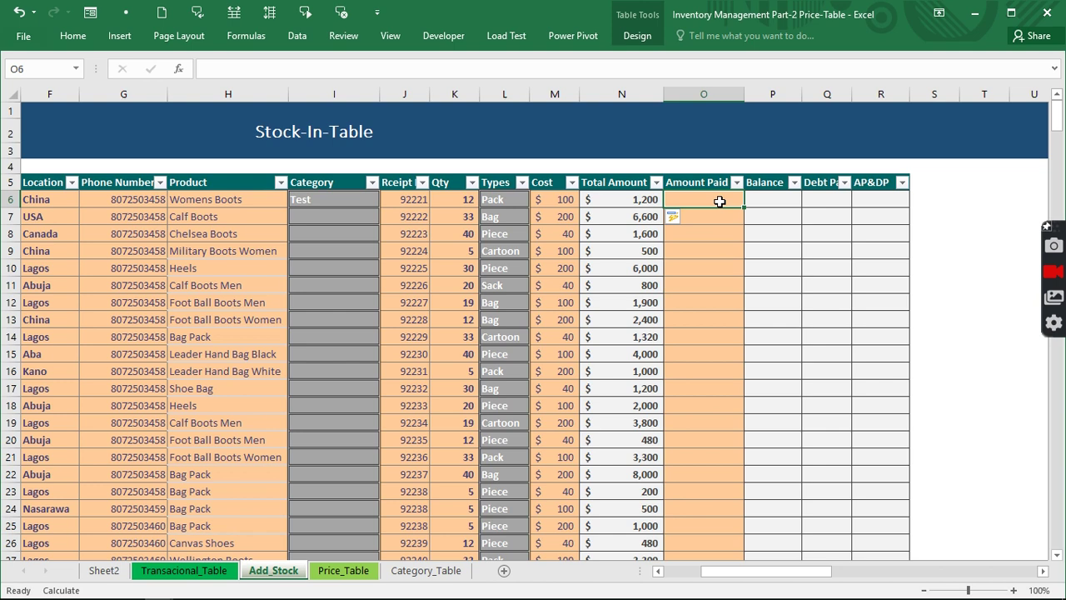
left_click(765, 201)
type("=")
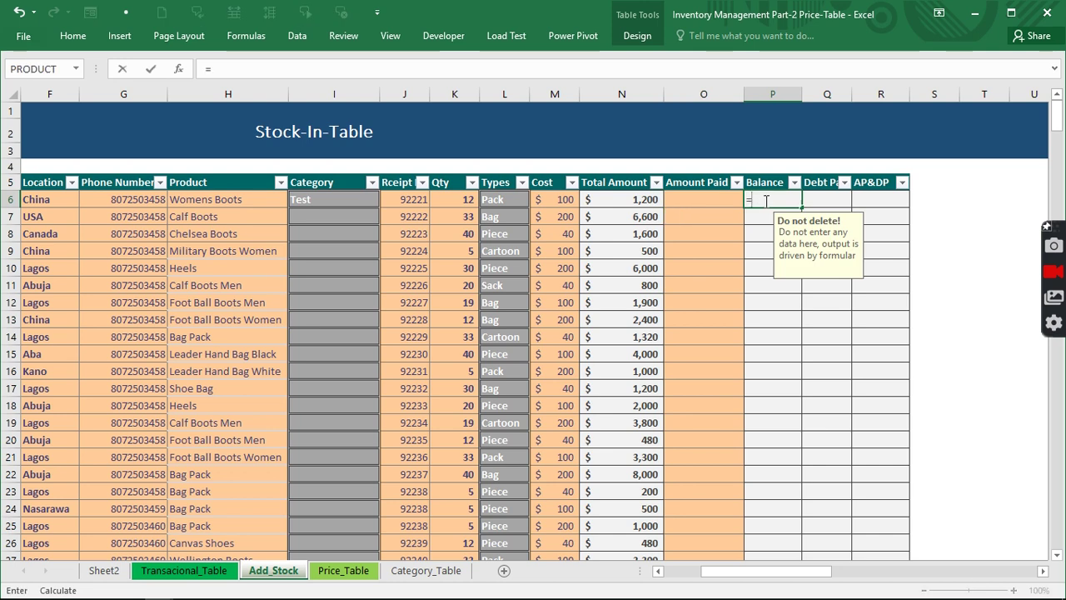
left_click(624, 201)
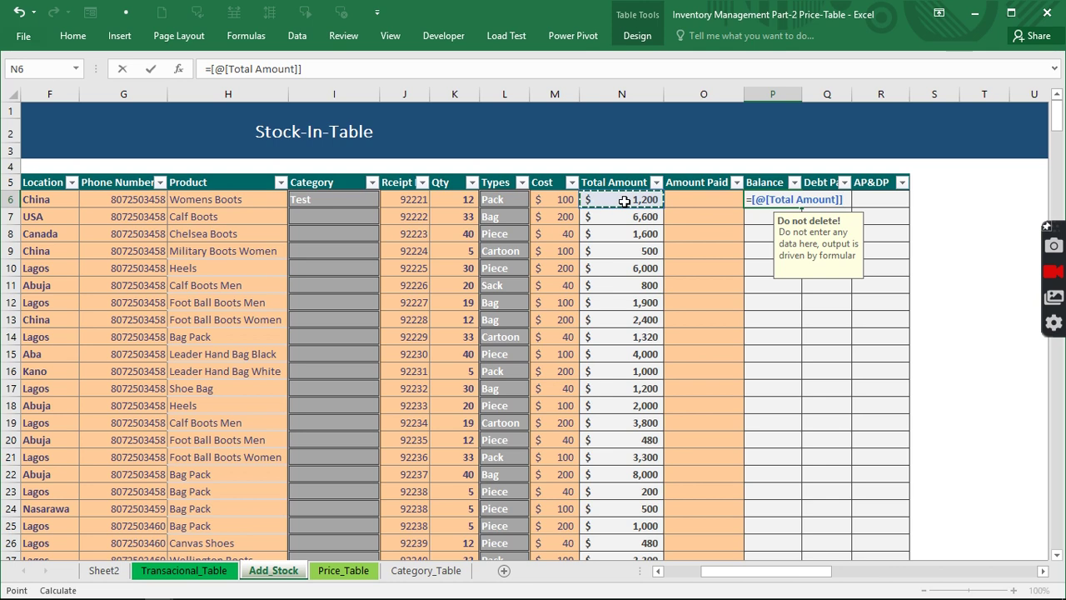
type("-")
left_click(676, 201)
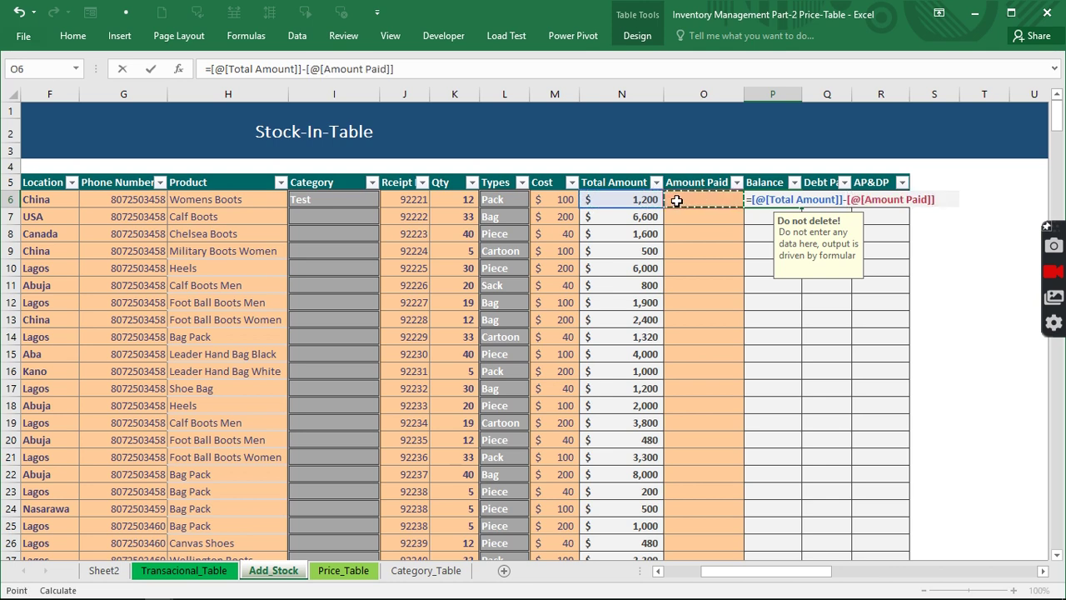
key("Return")
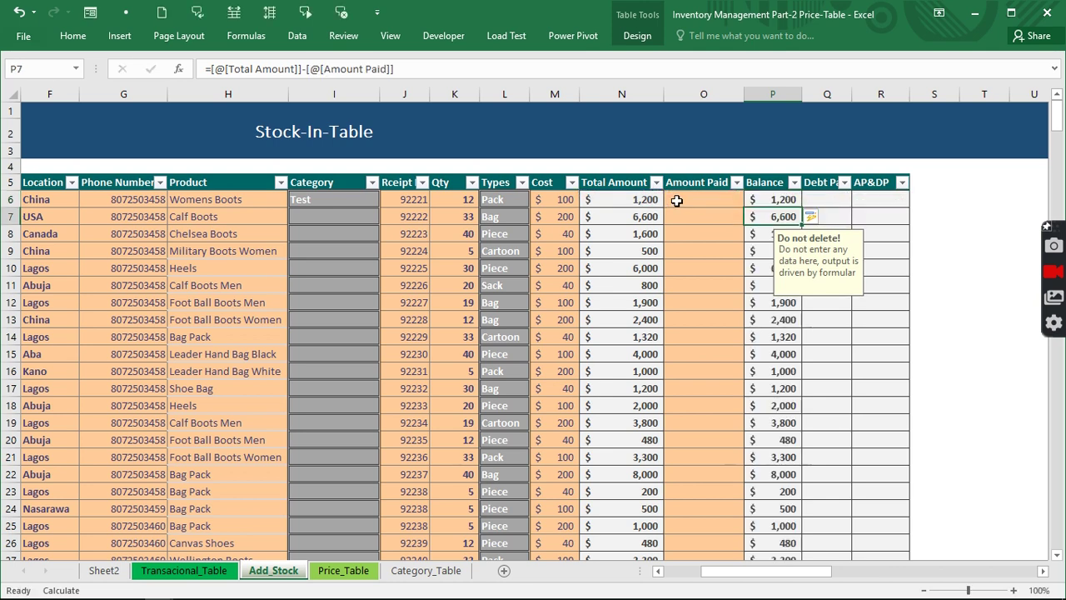
Step: Enter the payments 1200, 6600 and 1000 in cells O6 to O8 of the Amount Paid column
left_click(676, 201)
type("1,20")
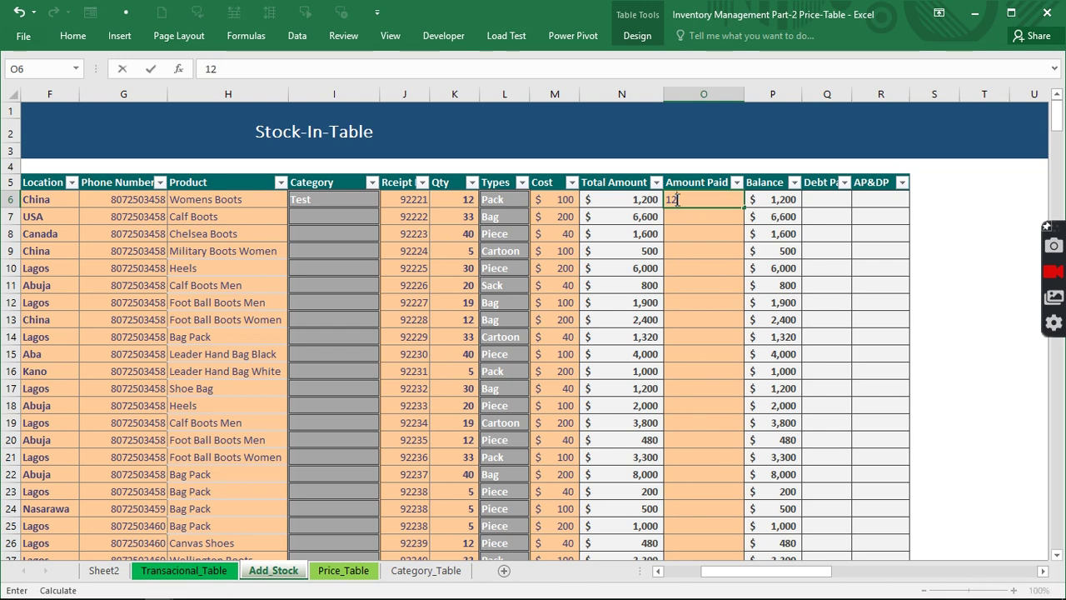
type("00")
key("Return")
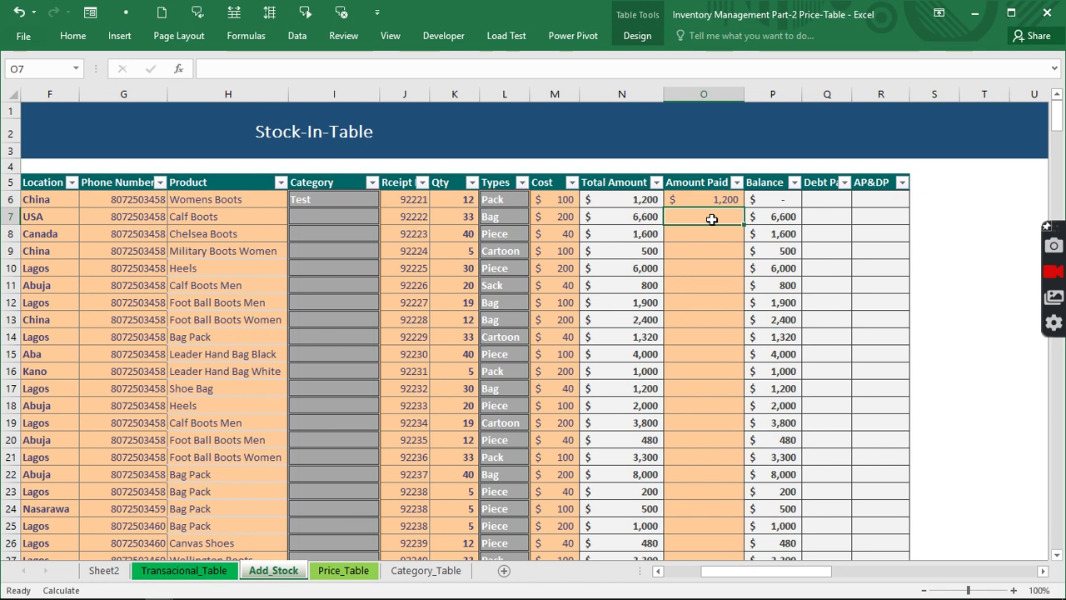
type("6600")
key("Return")
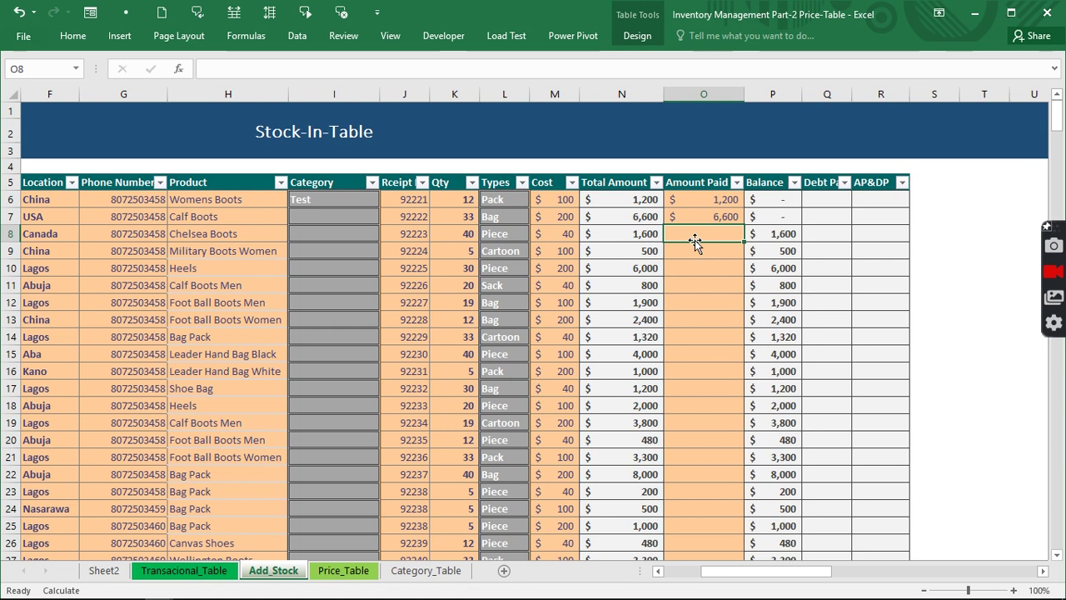
type("100")
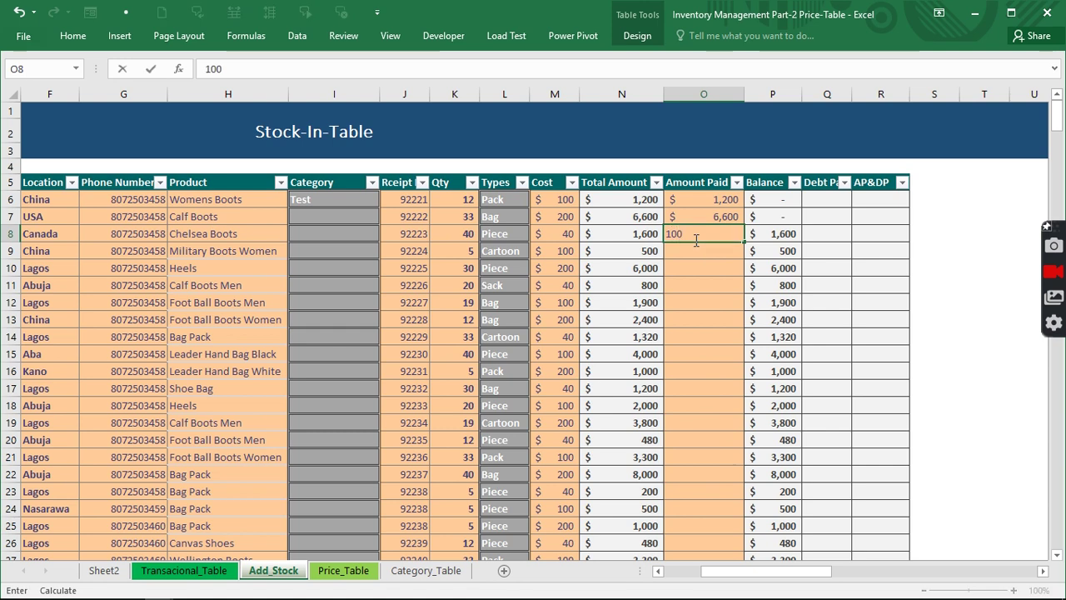
type("0")
key("Return")
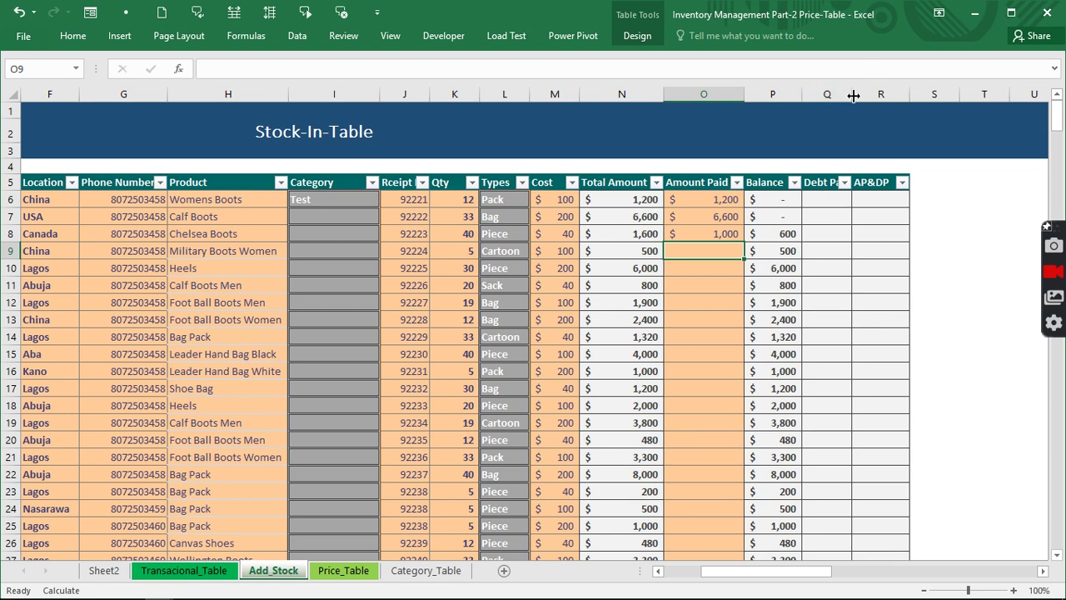
Step: Widen the Debt Paid column to fit its header and extend the Balance formula in P6 to also subtract [@[Debt Paid]]
left_click_drag(852, 96, 879, 96)
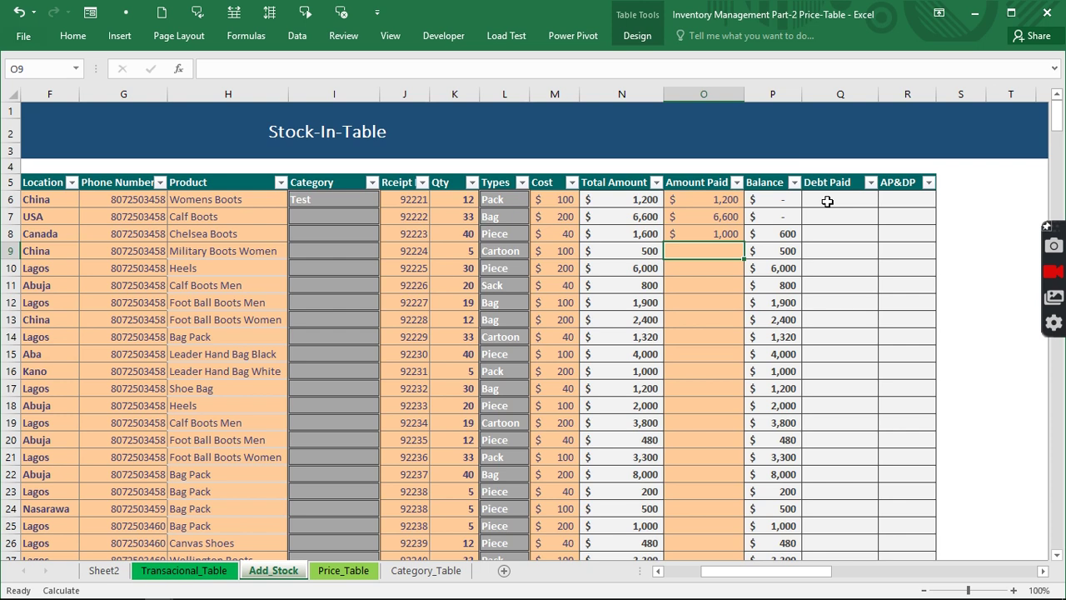
left_click(781, 199)
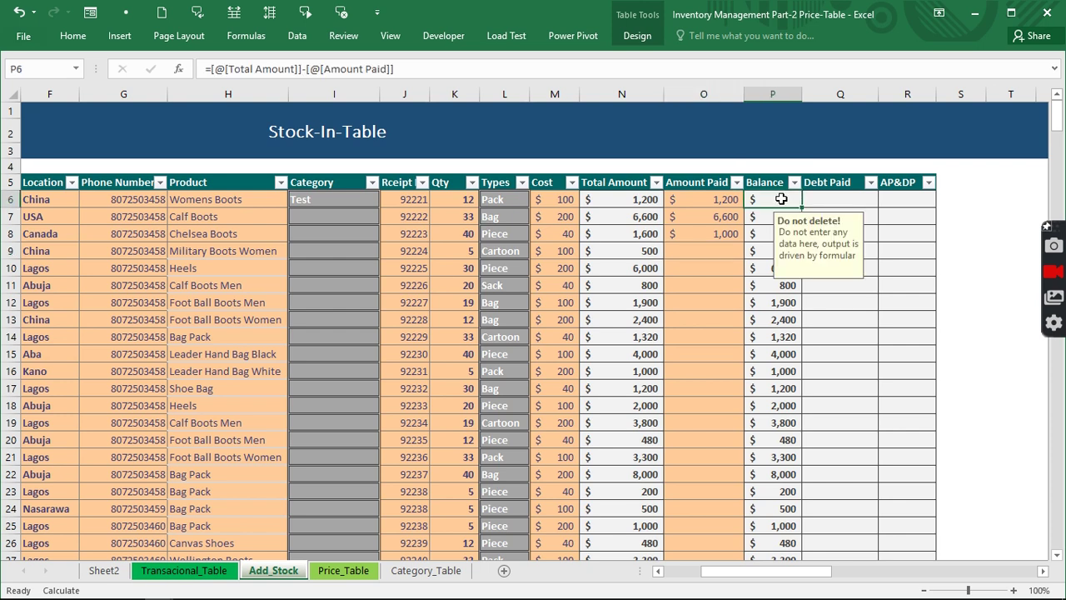
left_click(425, 70)
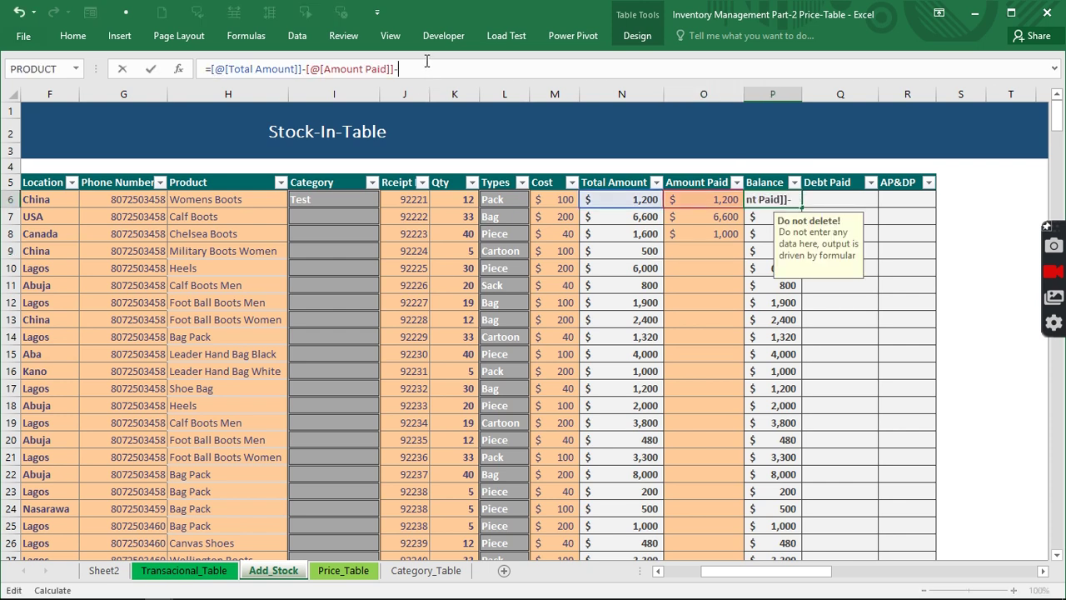
type("-")
left_click(822, 199)
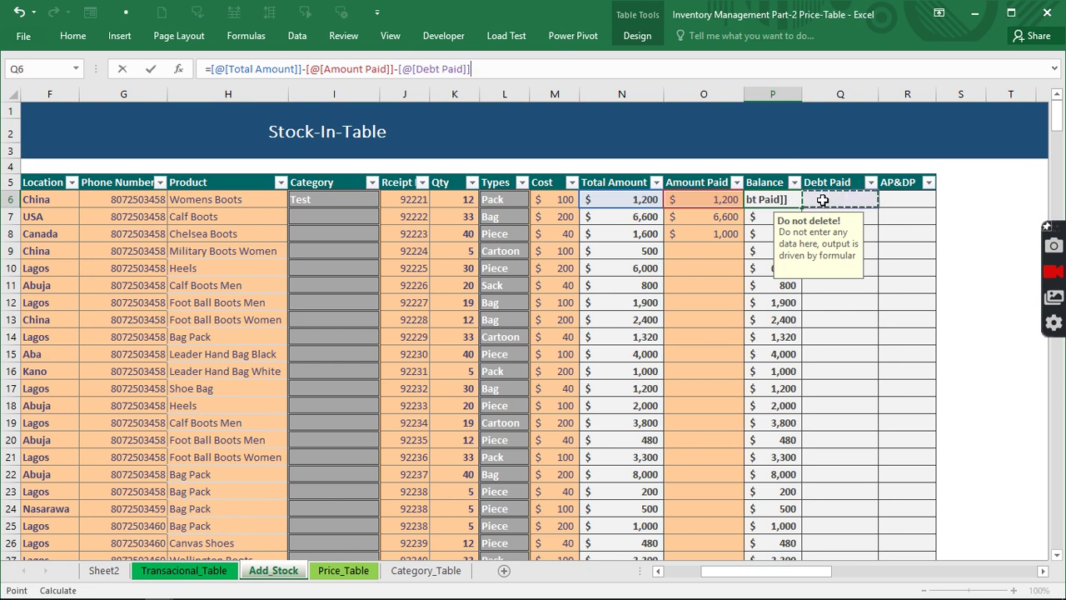
key("Return")
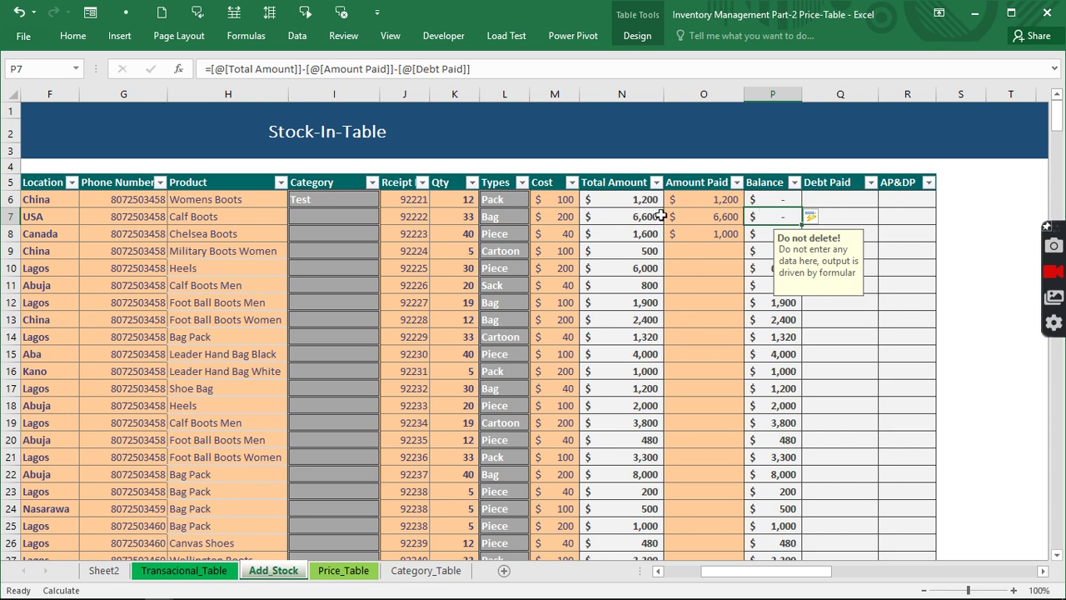
Step: Copy the Total Amount cells from N10 down to the table's end and paste them as values only into Amount Paid from O10
left_click(646, 269)
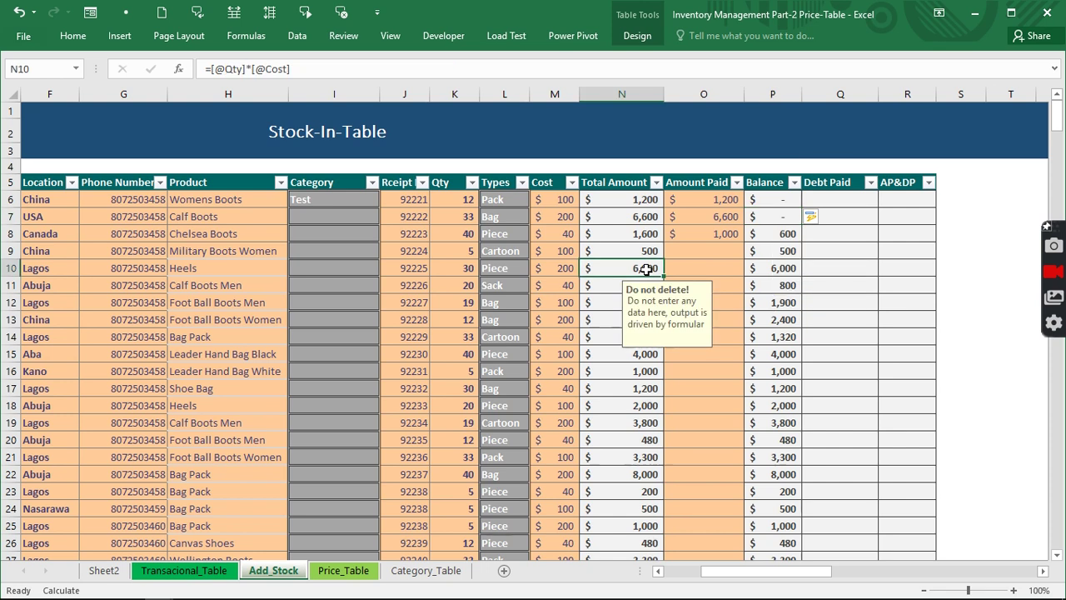
key("ctrl+shift+Down")
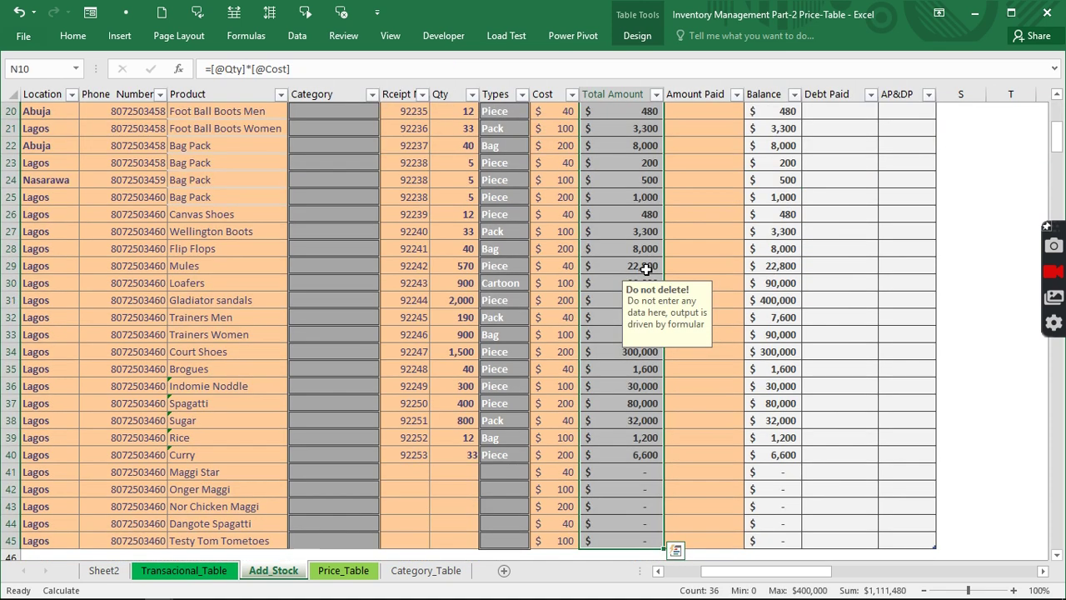
key("ctrl+c")
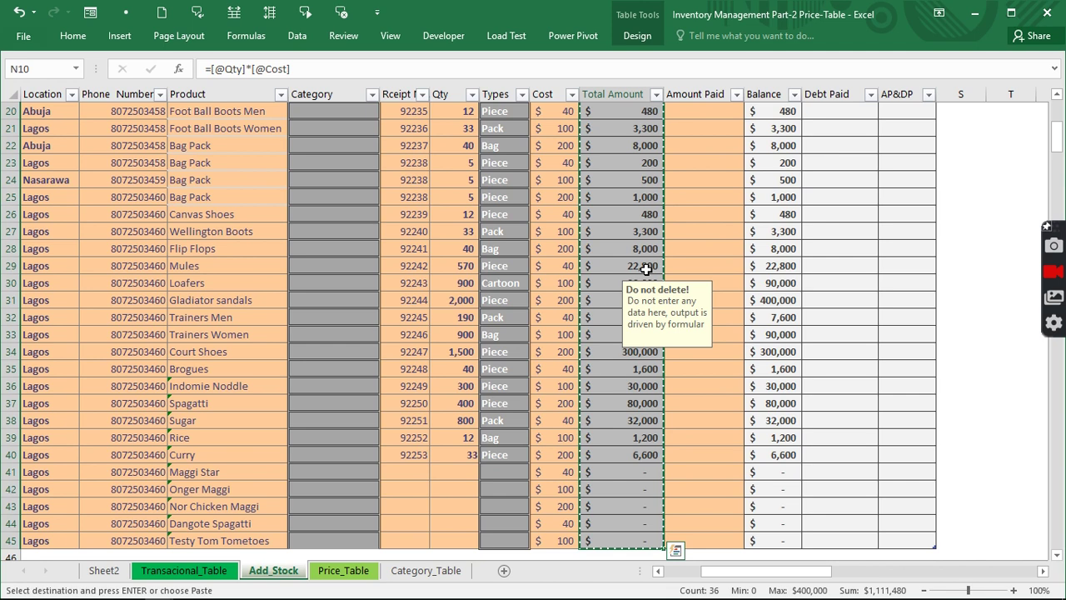
scroll(667, 268, "up", 7)
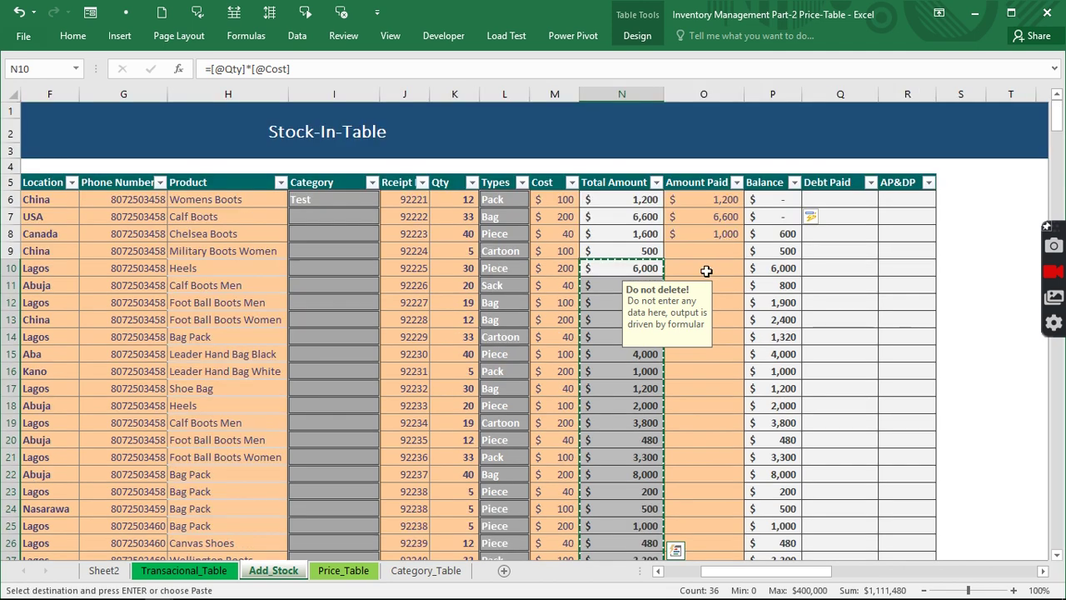
left_click(704, 267)
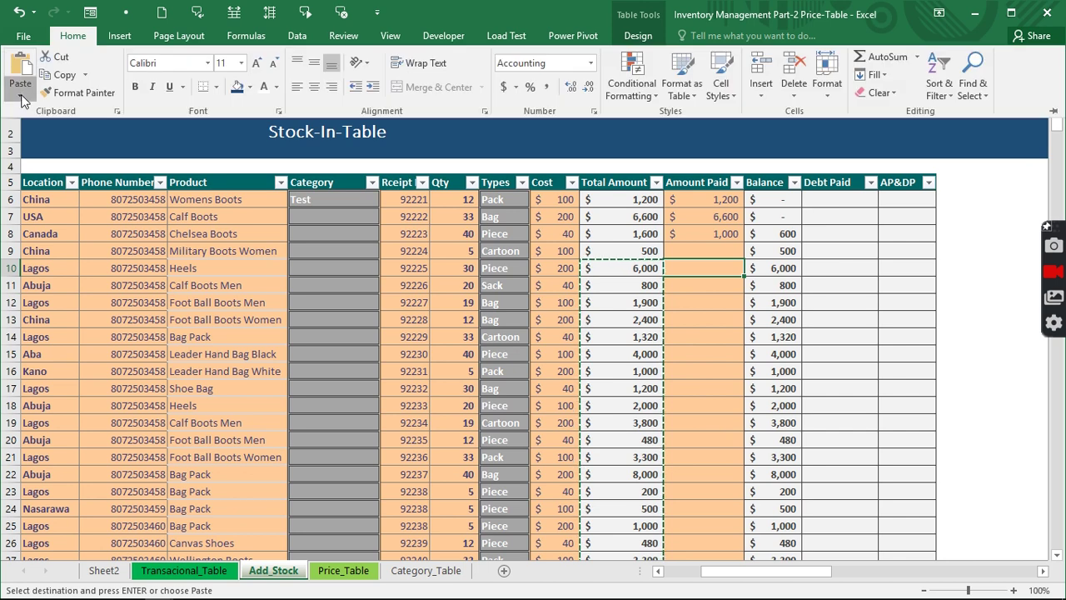
left_click(22, 98)
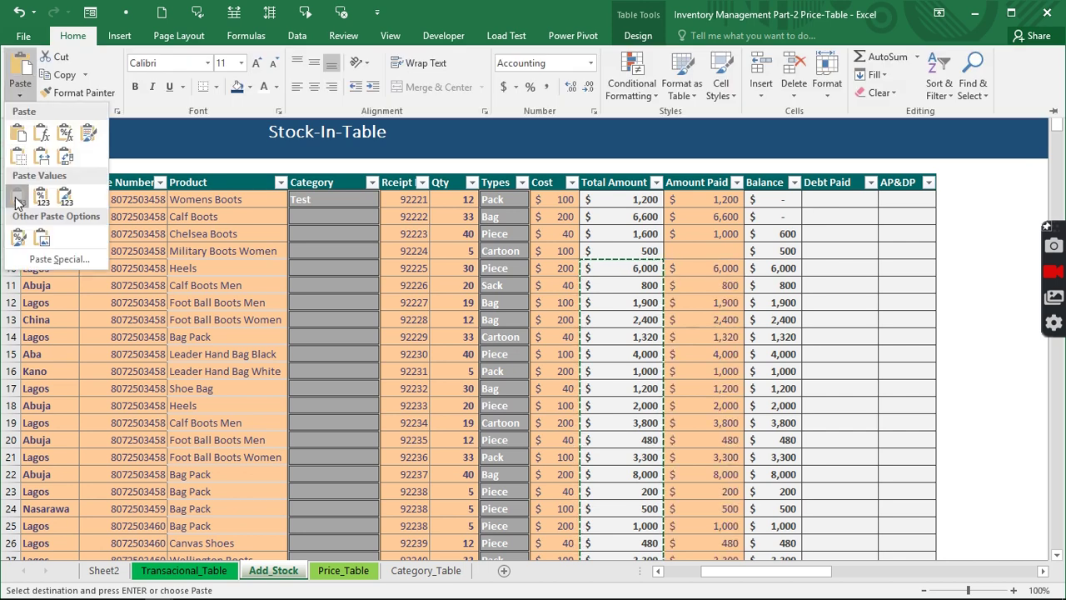
left_click(18, 197)
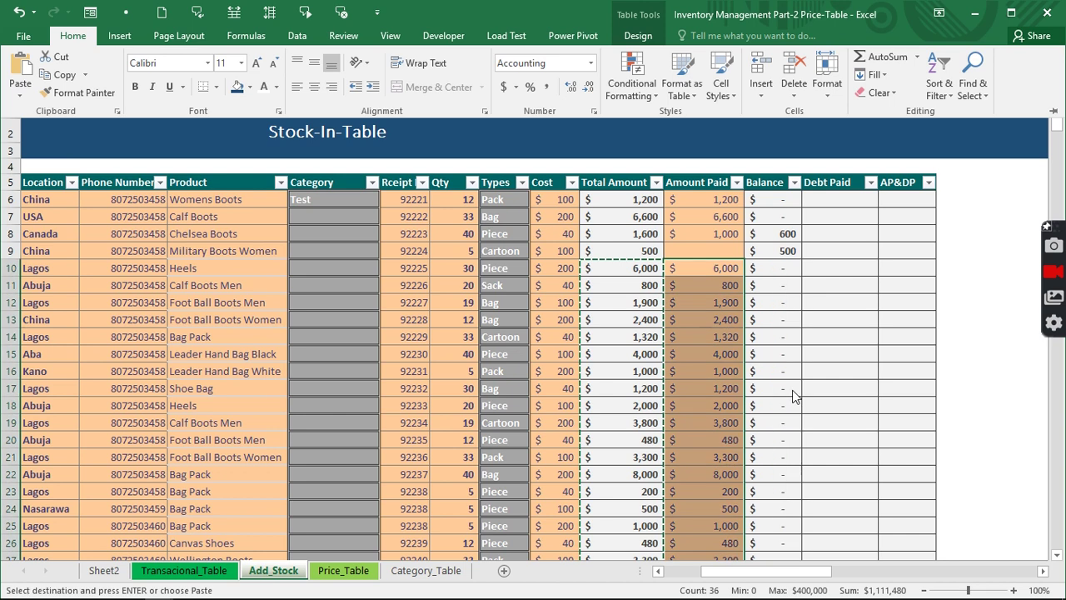
key("Escape")
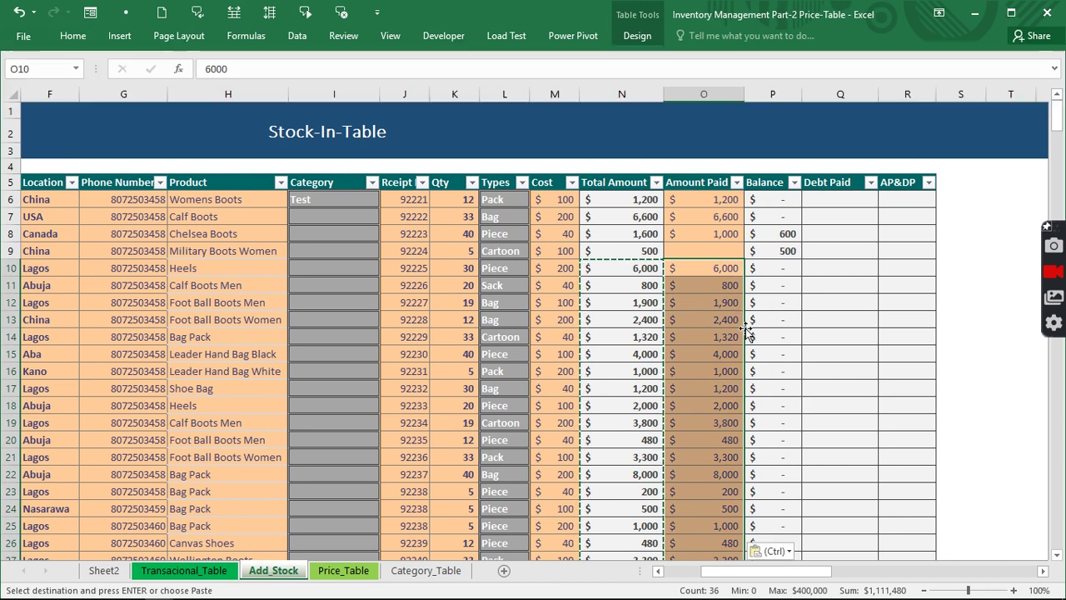
key("Escape")
left_click(715, 315)
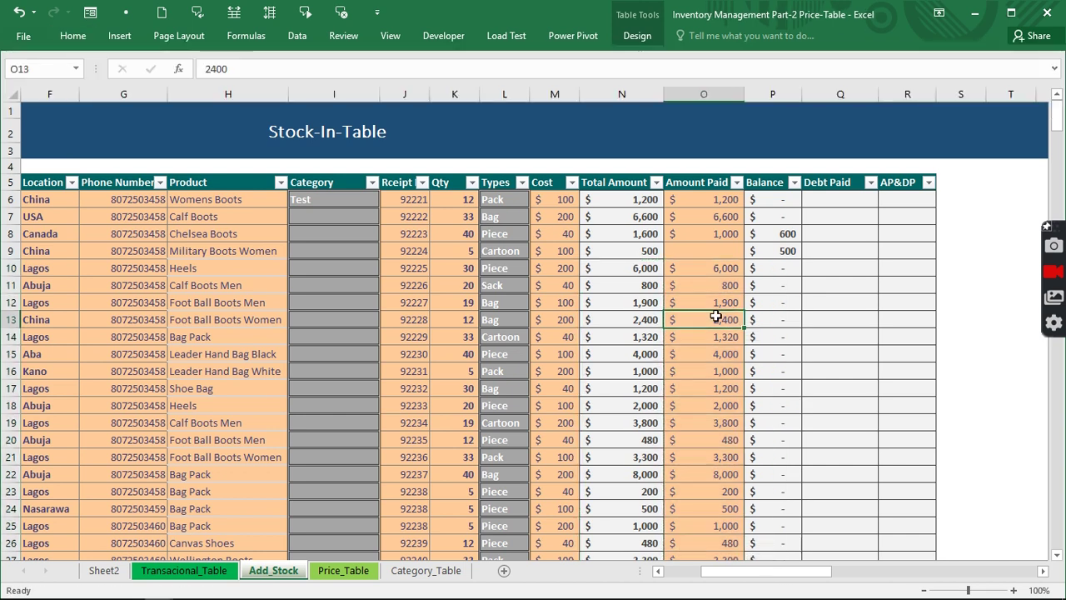
left_click(783, 233)
left_click(767, 250)
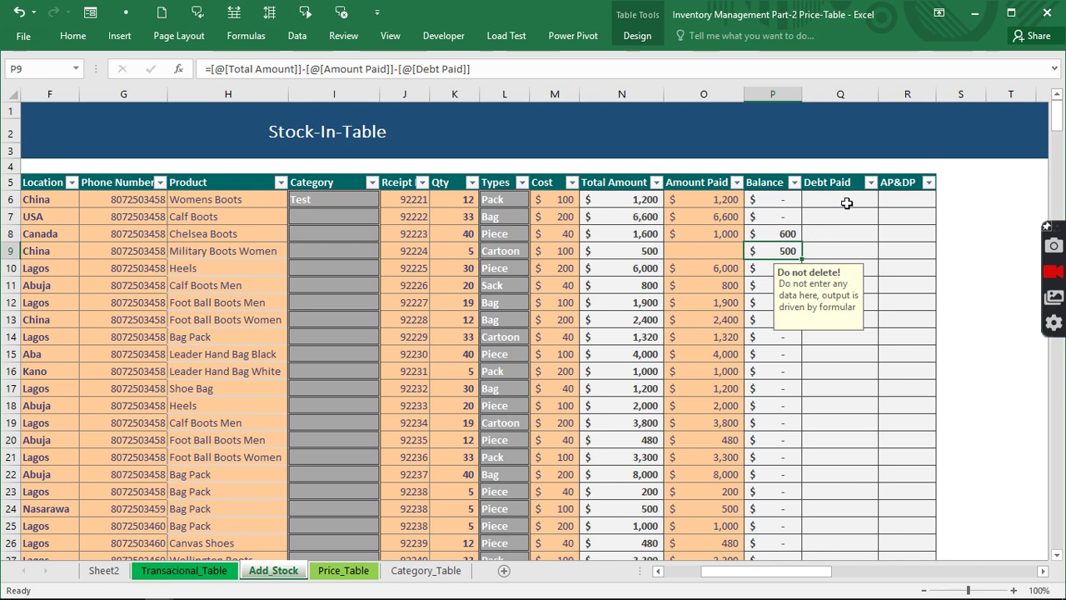
left_click_drag(846, 203, 836, 492)
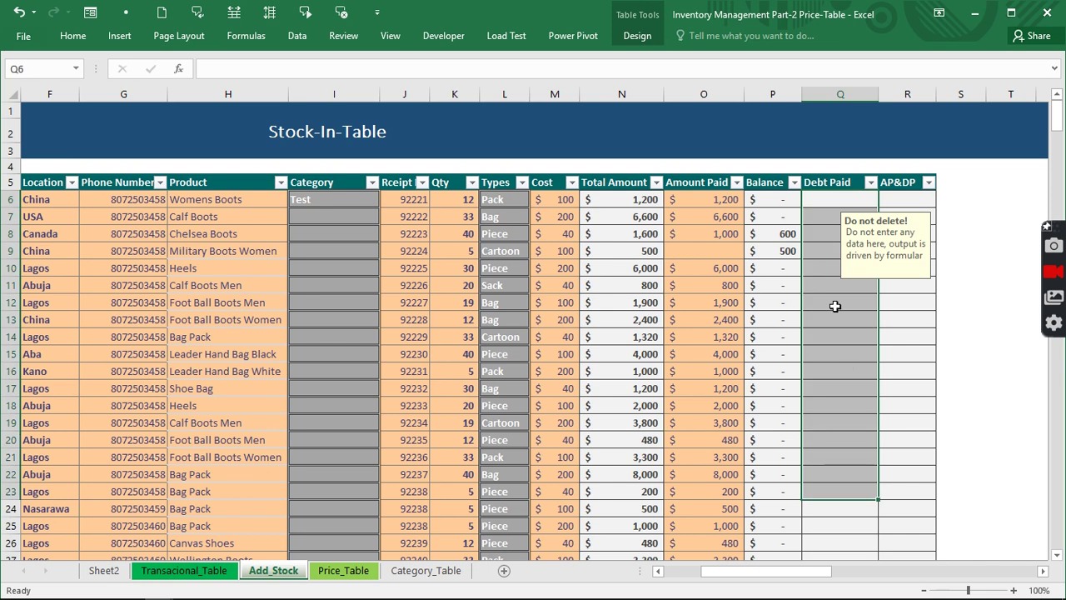
left_click(834, 305)
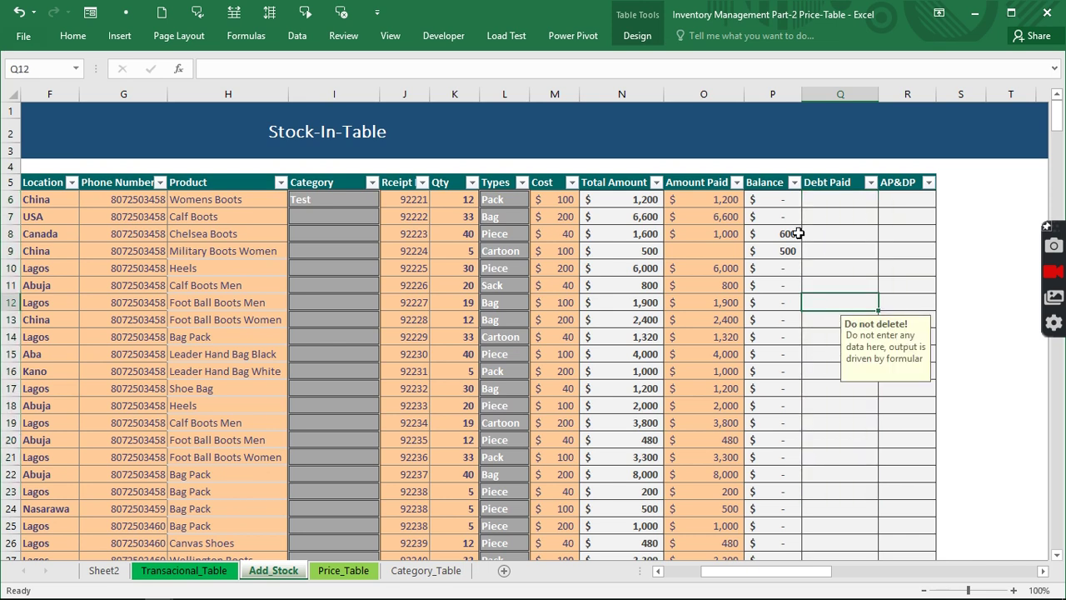
Step: Calculate the AP&DP column with the formula =[@[Amount Paid]]+[@[Debt Paid]], entered in cell R6
left_click(891, 197)
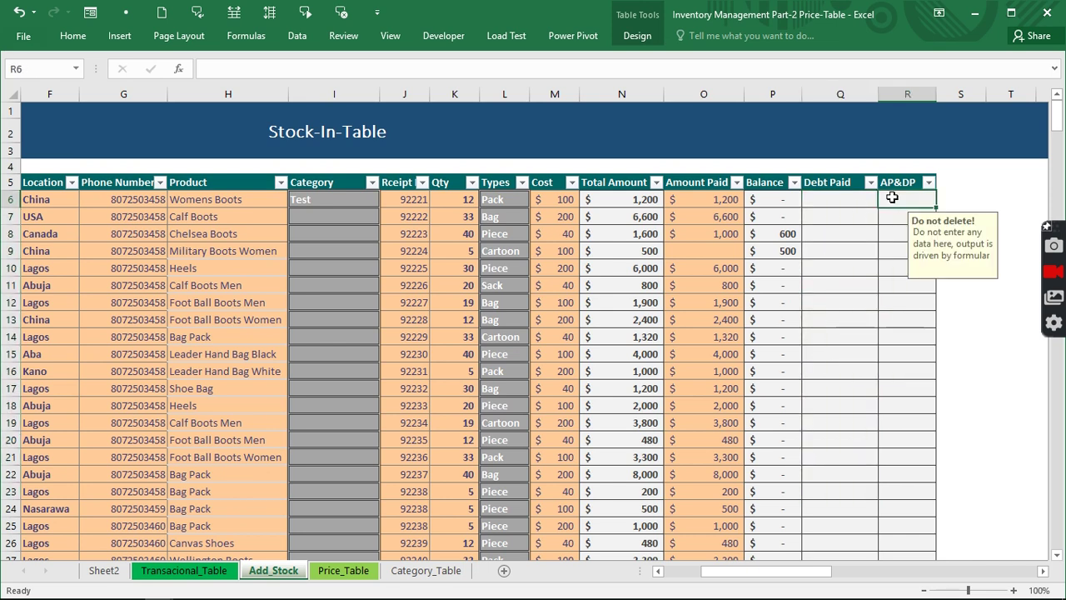
type("=")
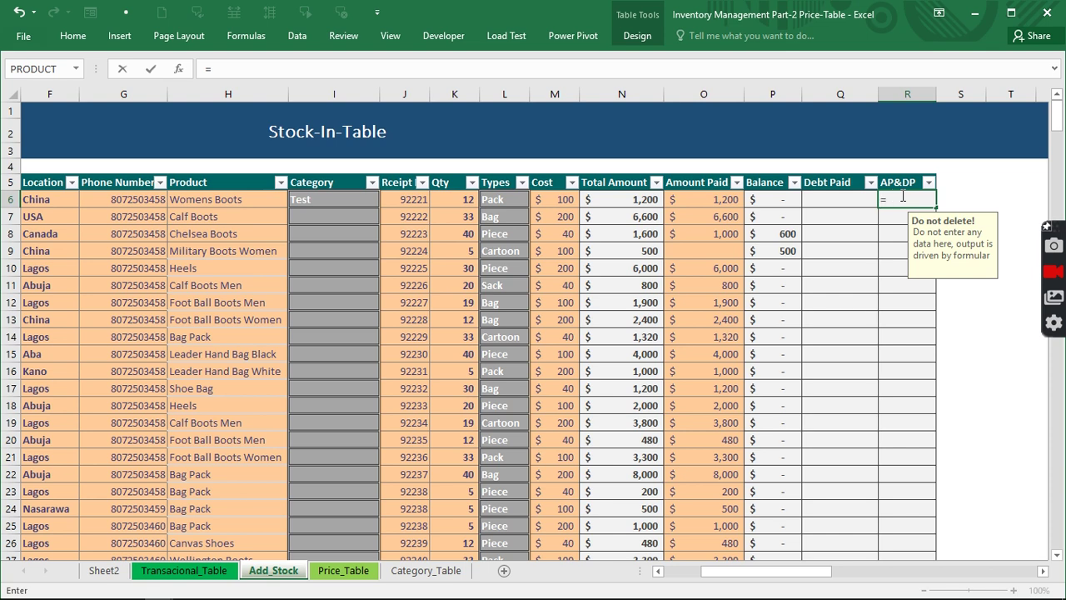
left_click(718, 198)
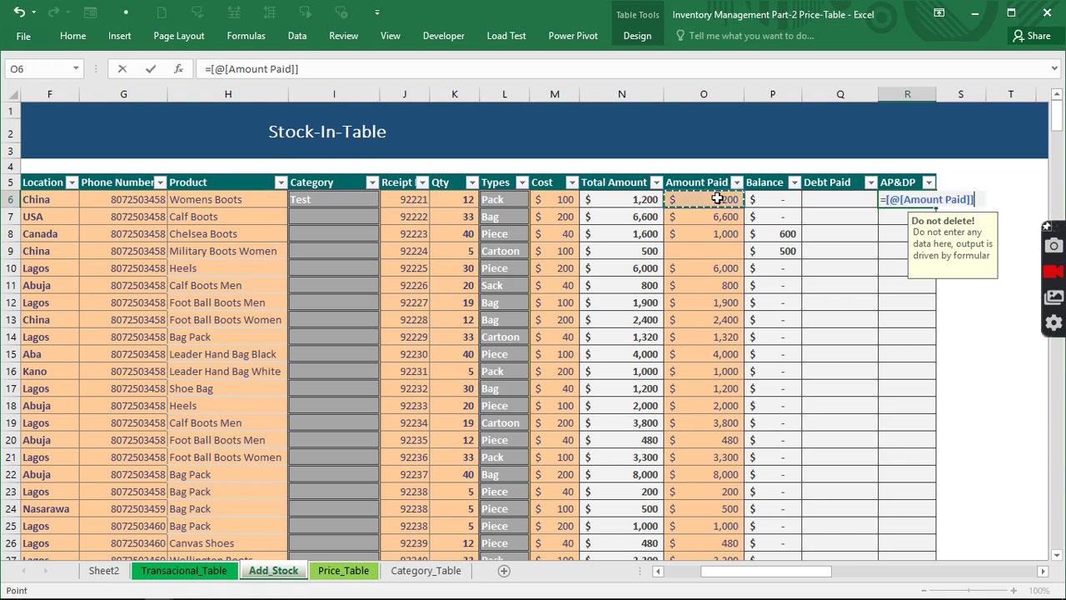
type("+")
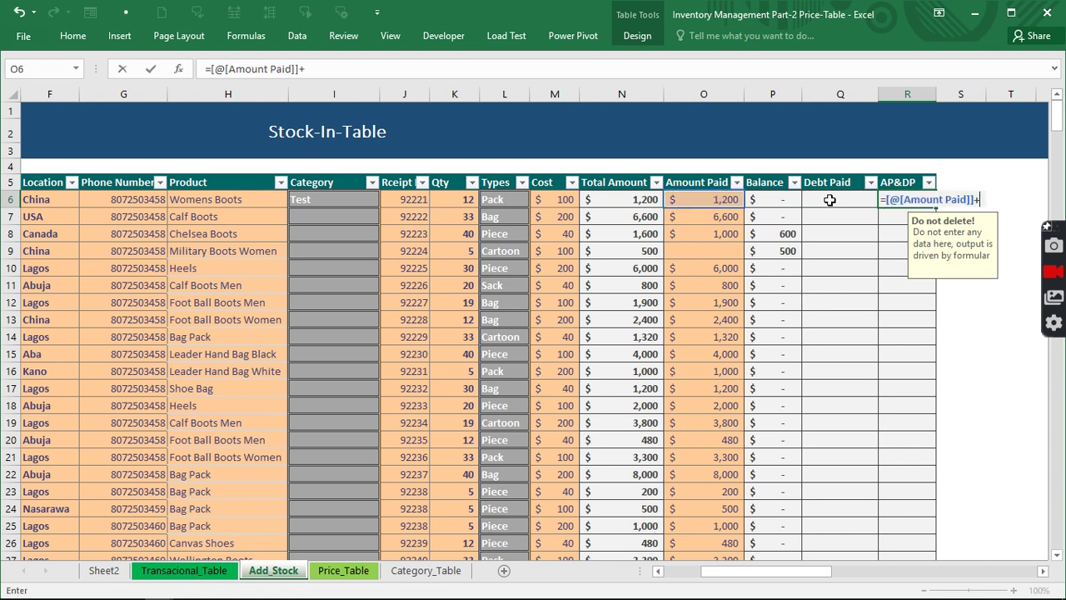
left_click(829, 200)
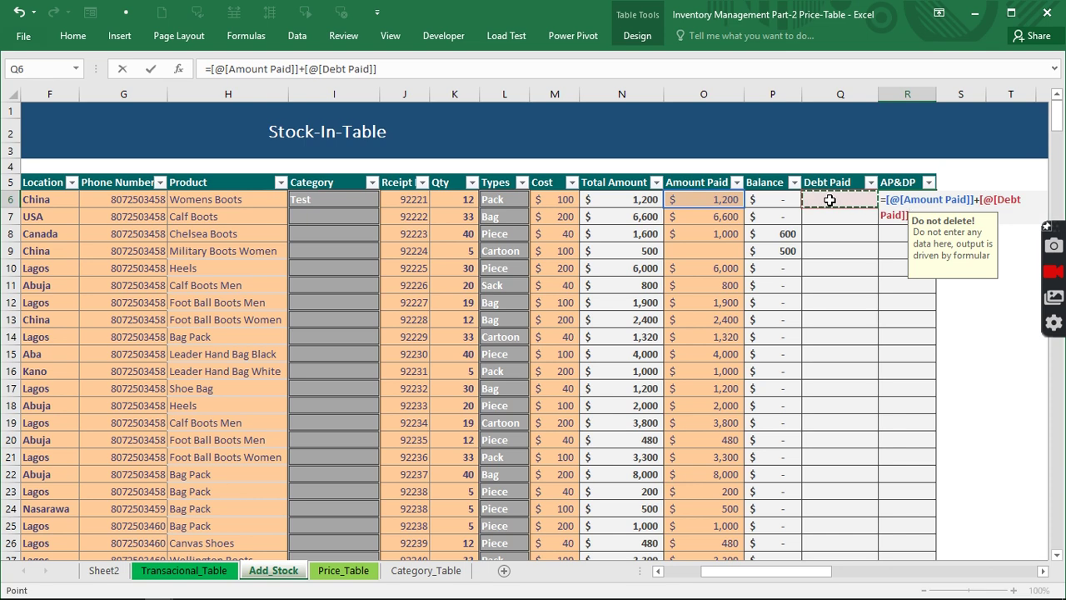
key("Return")
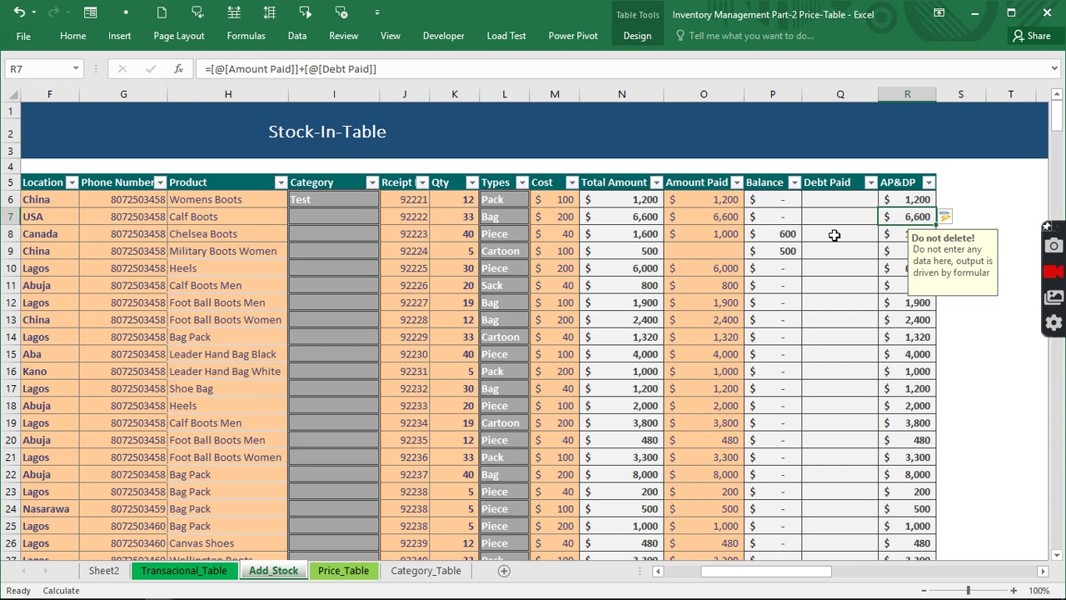
Step: Enter a debt payment of 600 for the Chelsea Boots row in cell Q8
left_click(834, 234)
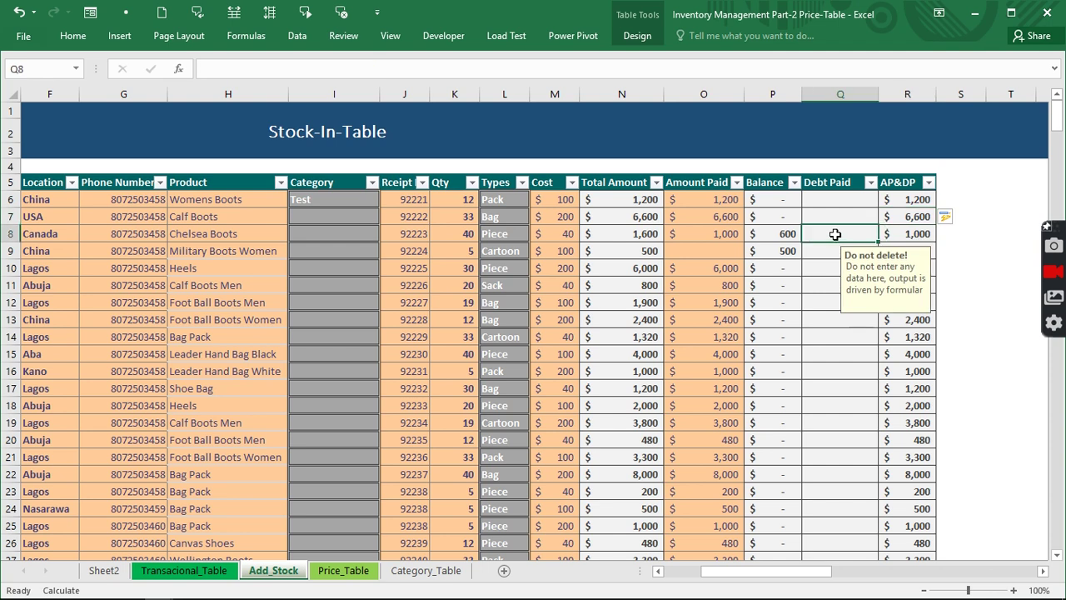
type("600")
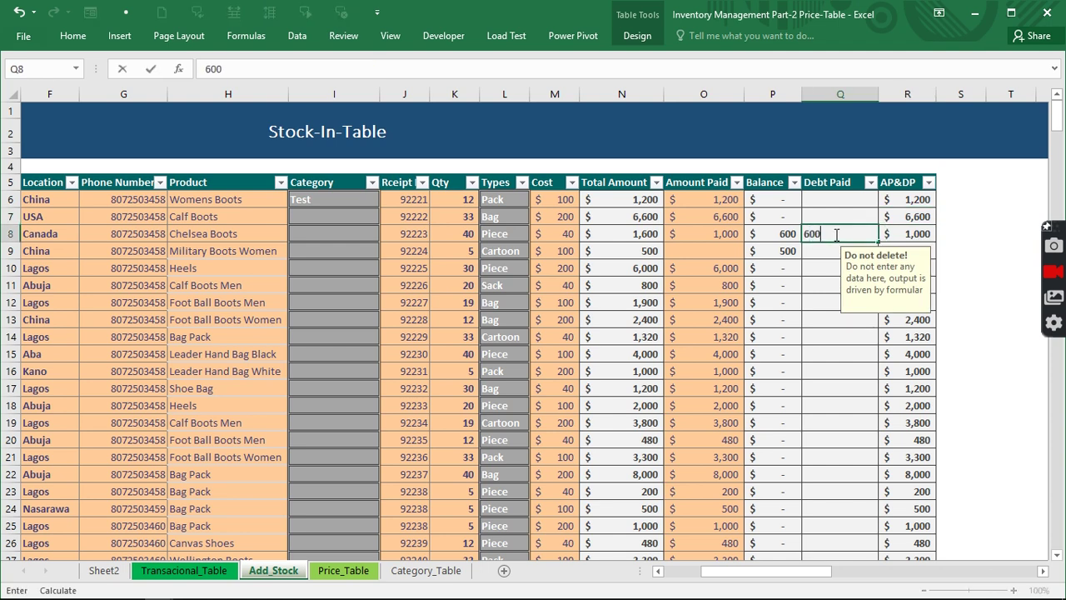
key("Return")
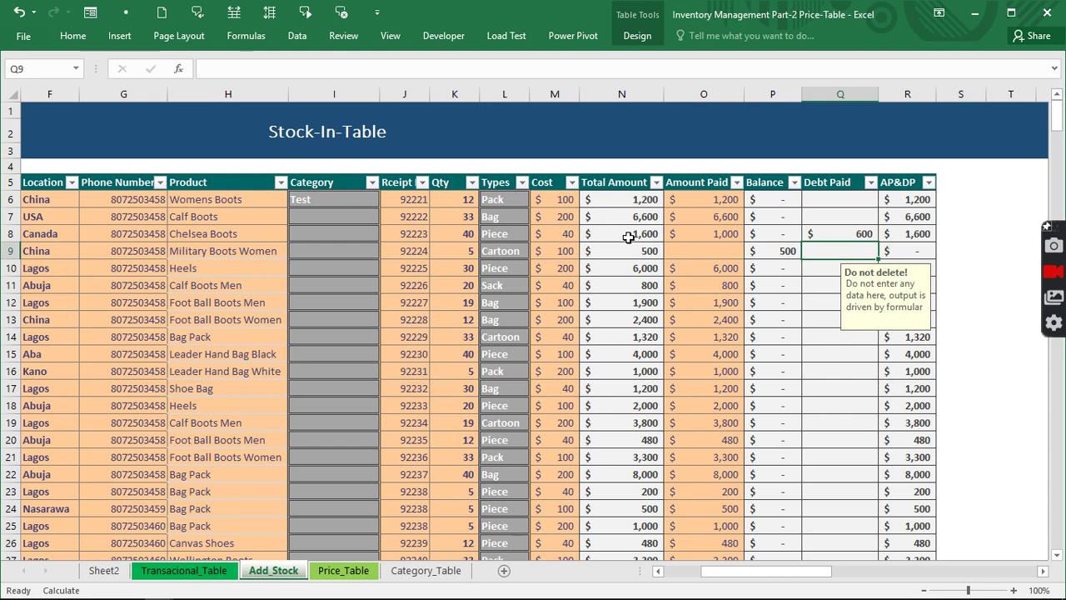
left_click(806, 287)
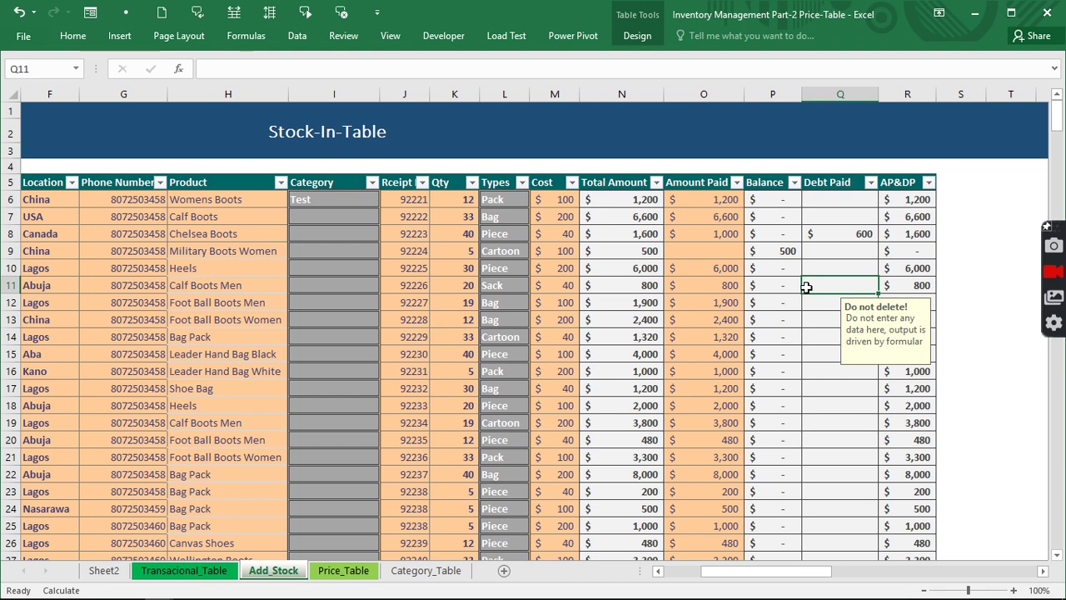
Step: On the Transacional_Table sheet, change the product of sale ID3 in cell H8 to Gladiator sandals from its dropdown list
left_click(164, 573)
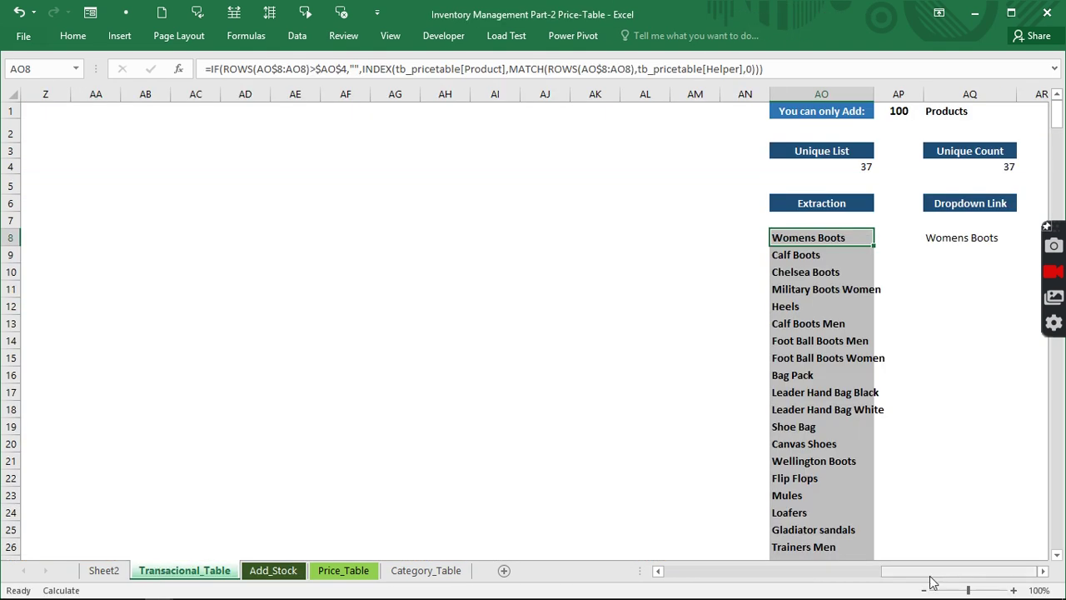
left_click_drag(943, 580, 707, 577)
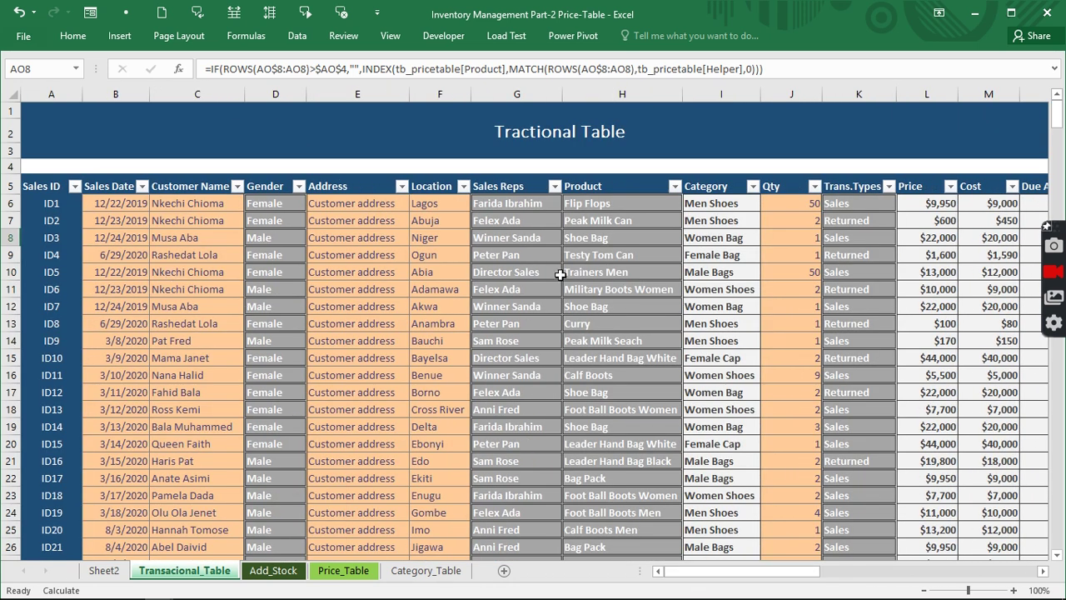
left_click(593, 242)
left_click(688, 239)
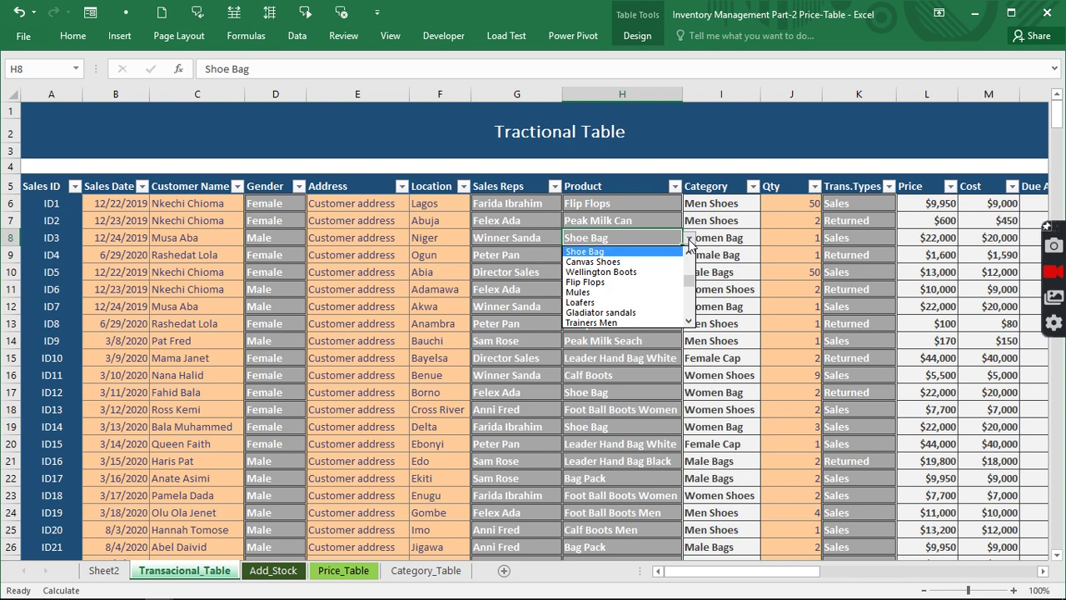
left_click(654, 312)
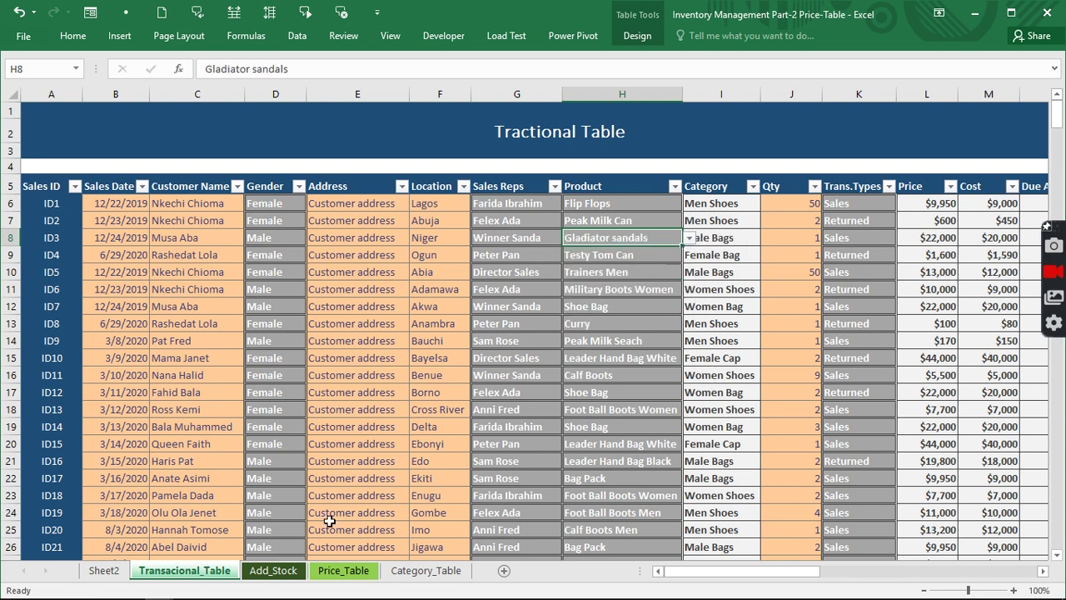
Step: Return to the Add_Stock sheet, then switch to the Inventory management demo workbook and open its Interface sheet
left_click(280, 571)
left_click(625, 295)
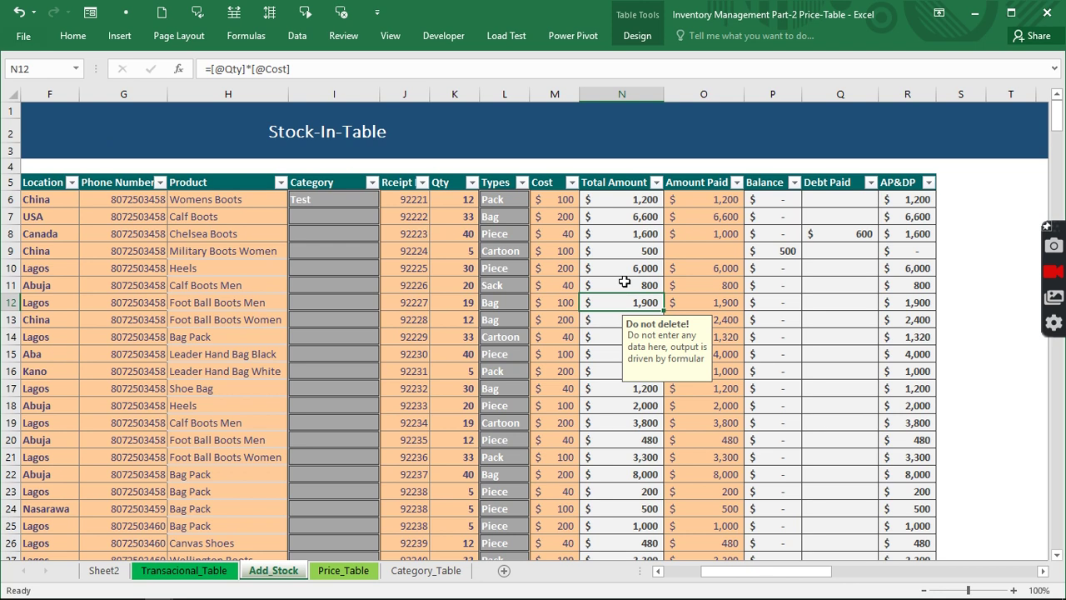
left_click(386, 38)
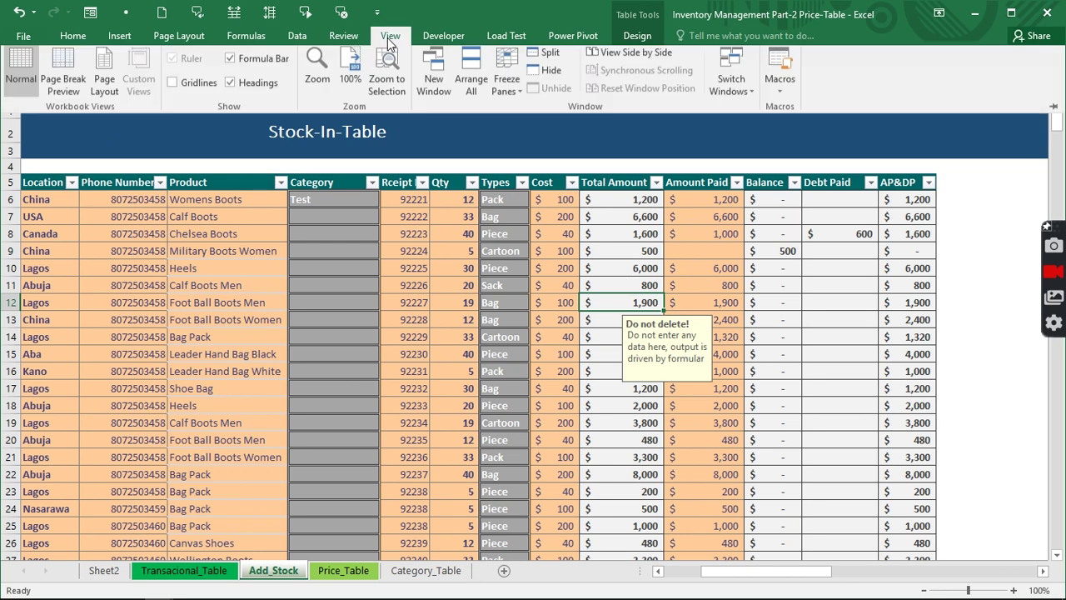
left_click(723, 93)
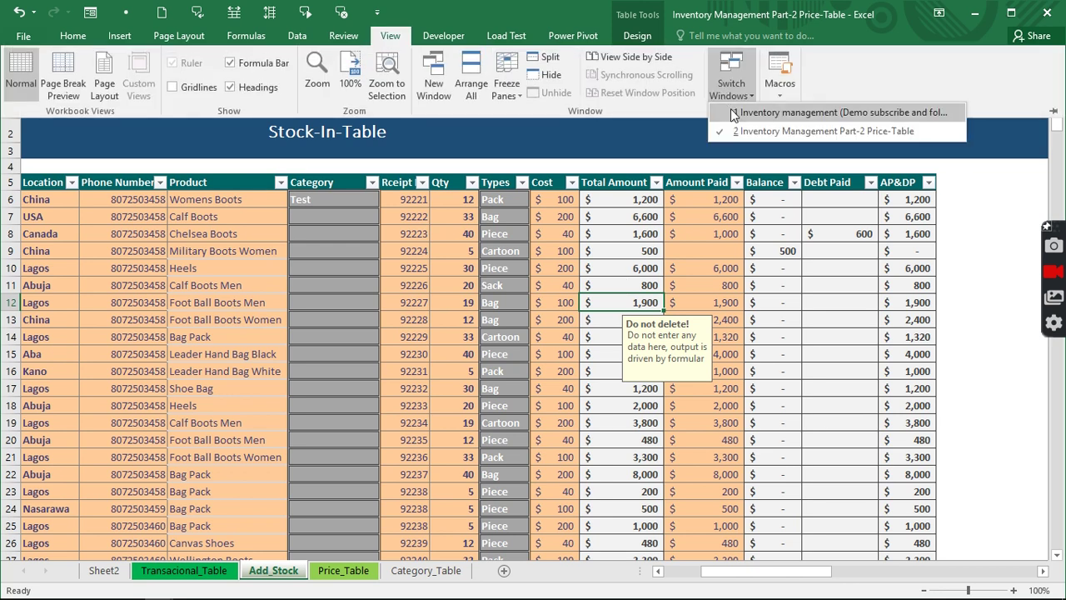
left_click(733, 114)
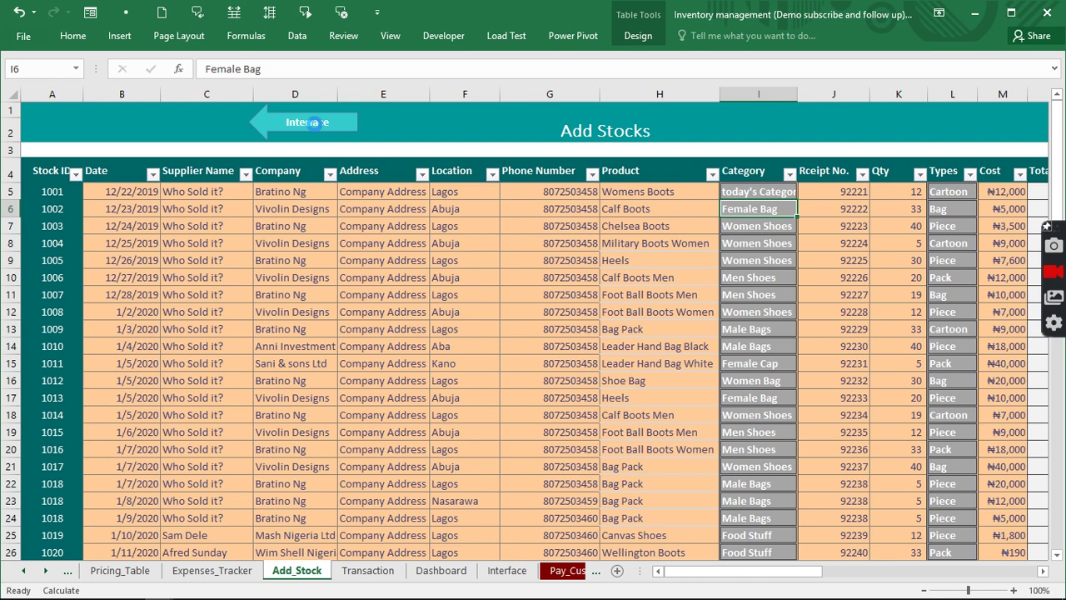
left_click(307, 123)
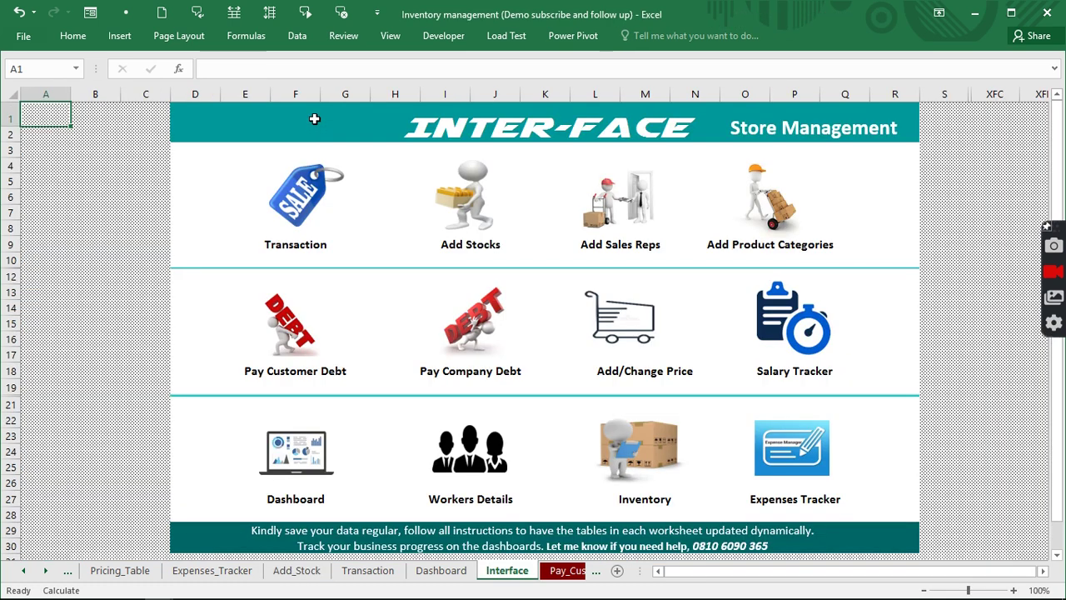